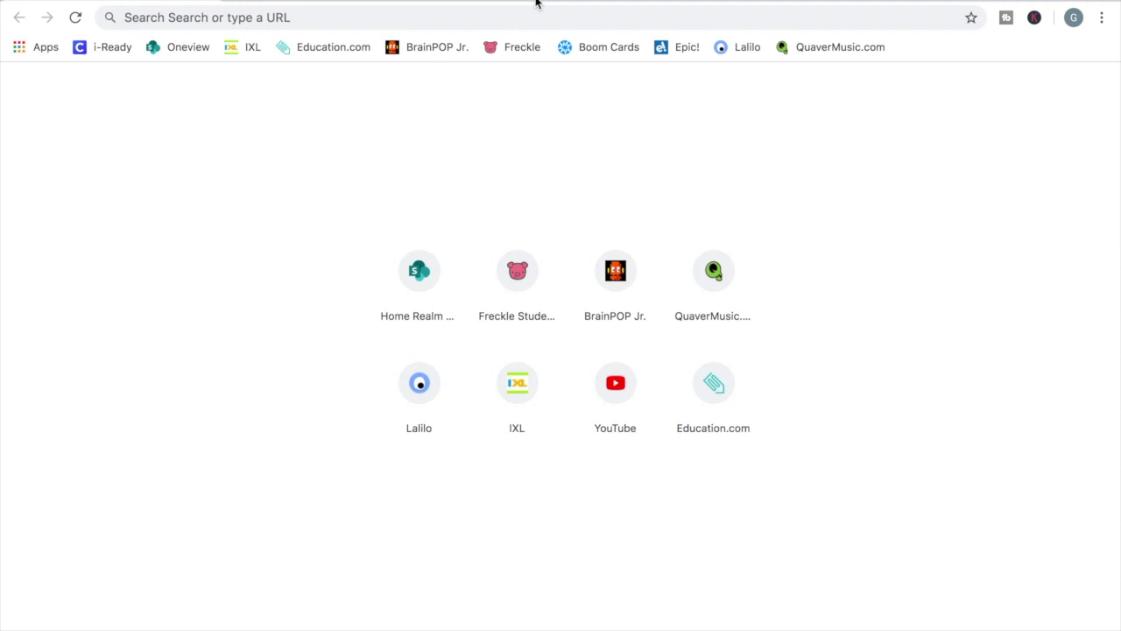
- Open Google Docs, switch to Google Sheets, and create a blank spreadsheet
{"action": "left_click", "coordinate": [498, 26]}
{"action": "type", "text": "d"}
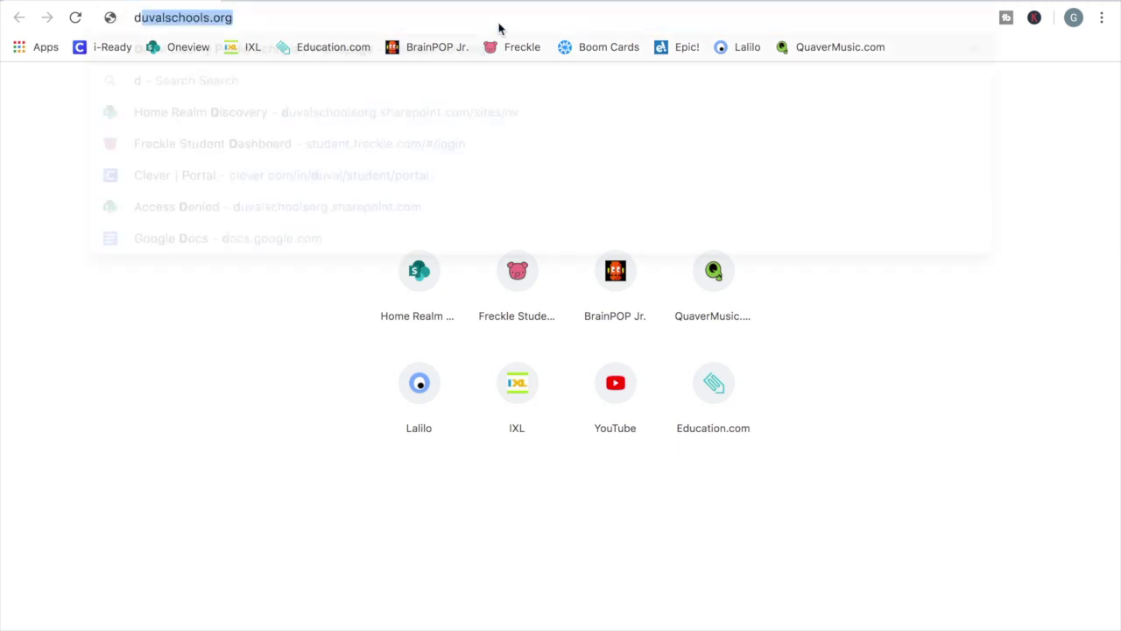
{"action": "type", "text": "ocs"}
{"action": "key", "text": "Return"}
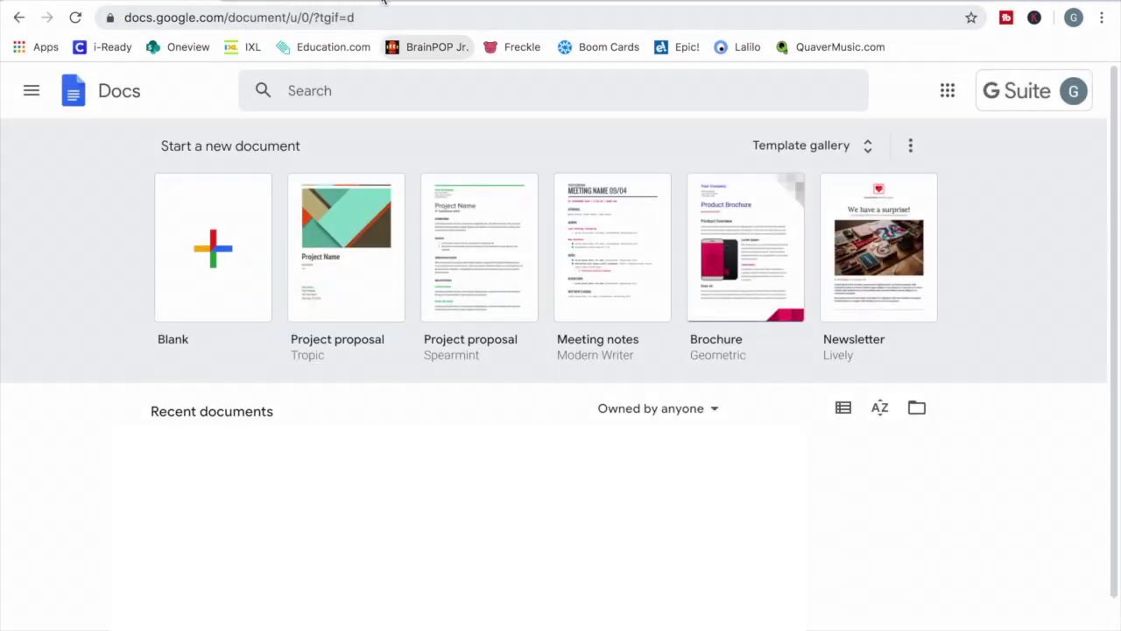
{"action": "left_click", "coordinate": [32, 94]}
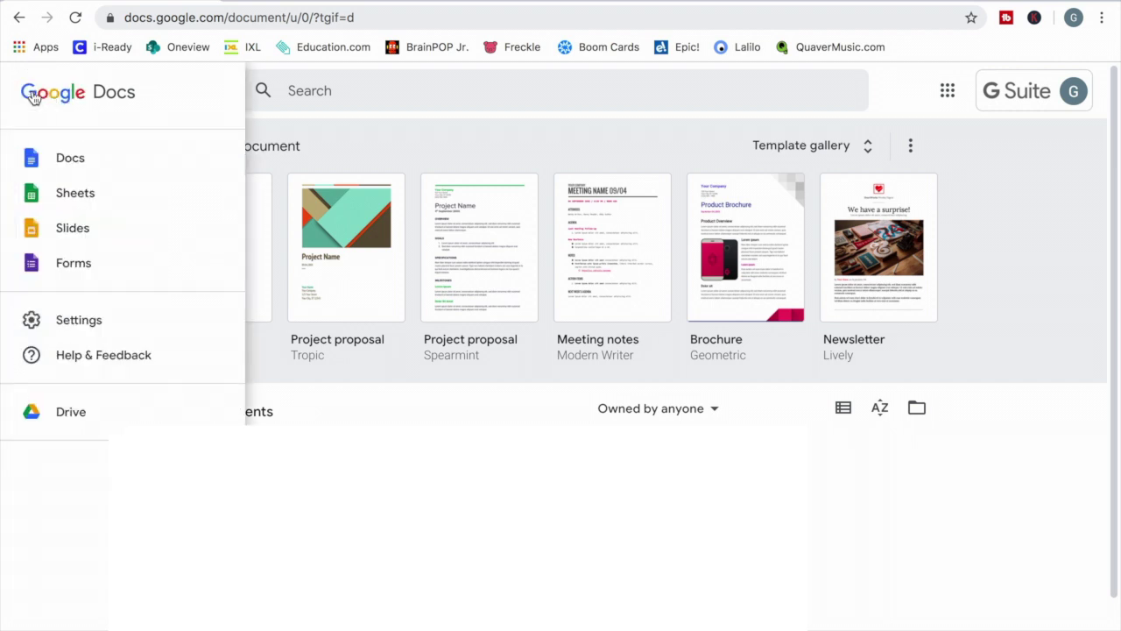
{"action": "left_click", "coordinate": [77, 199]}
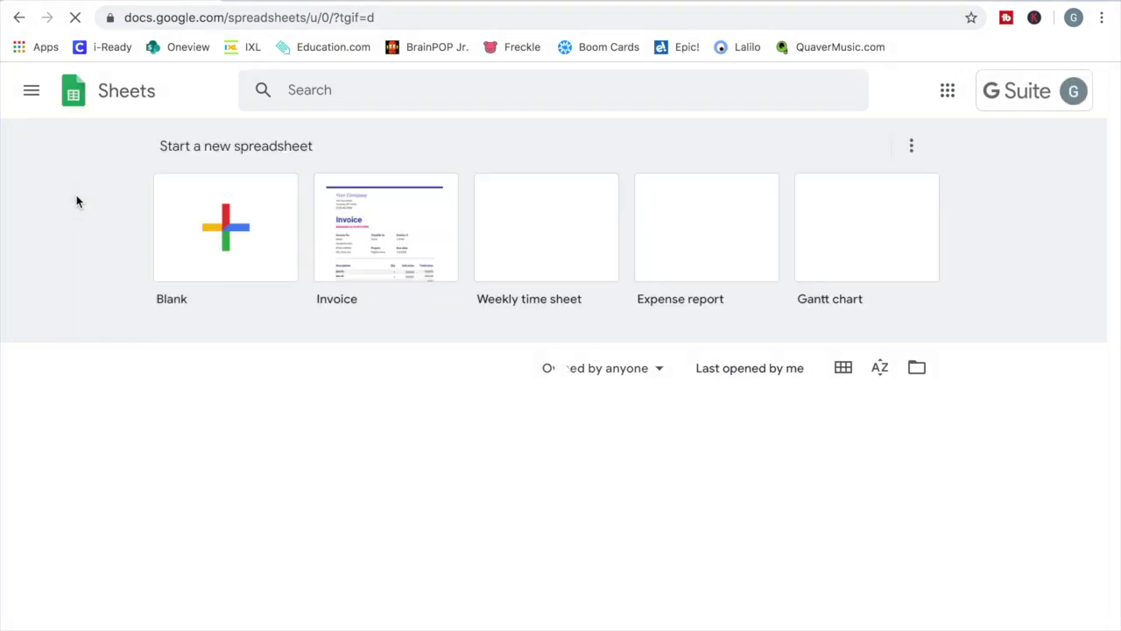
{"action": "left_click", "coordinate": [226, 230]}
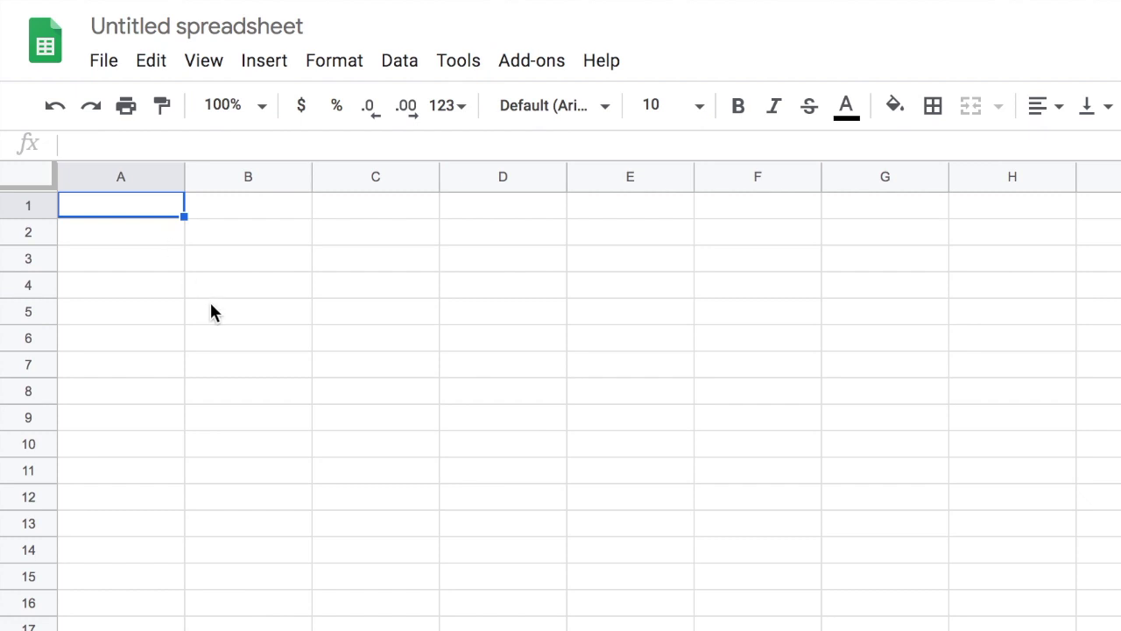
- Enter the title "Business Name" in cell A1
{"action": "type", "text": "Buss"}
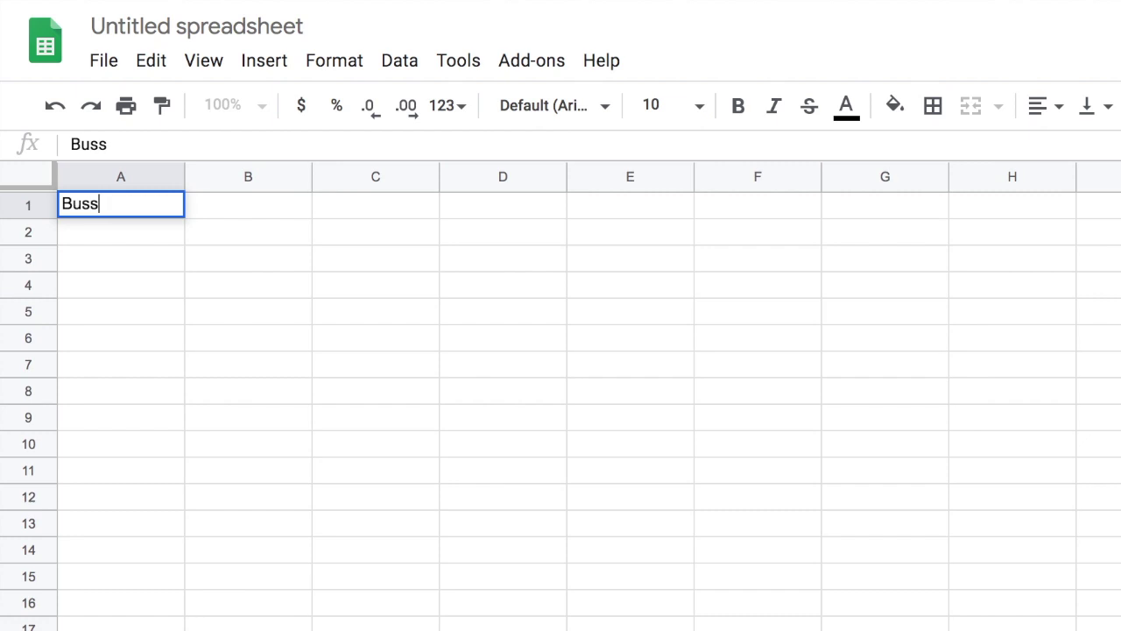
{"action": "key", "text": "BackSpace"}
{"action": "type", "text": "iness Name"}
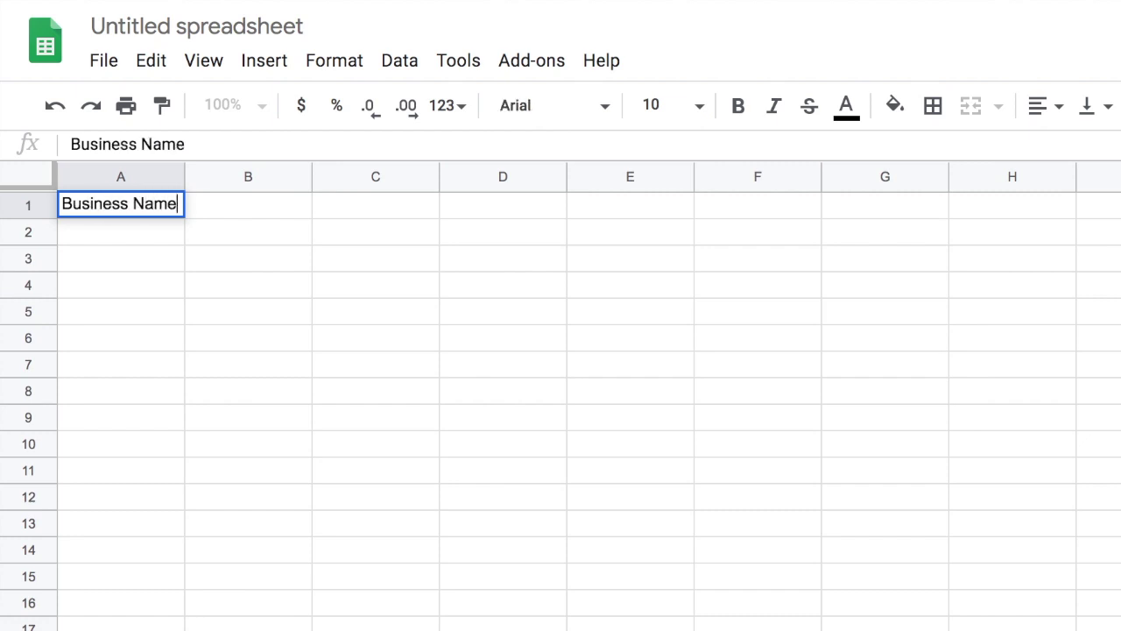
{"action": "key", "text": "Return"}
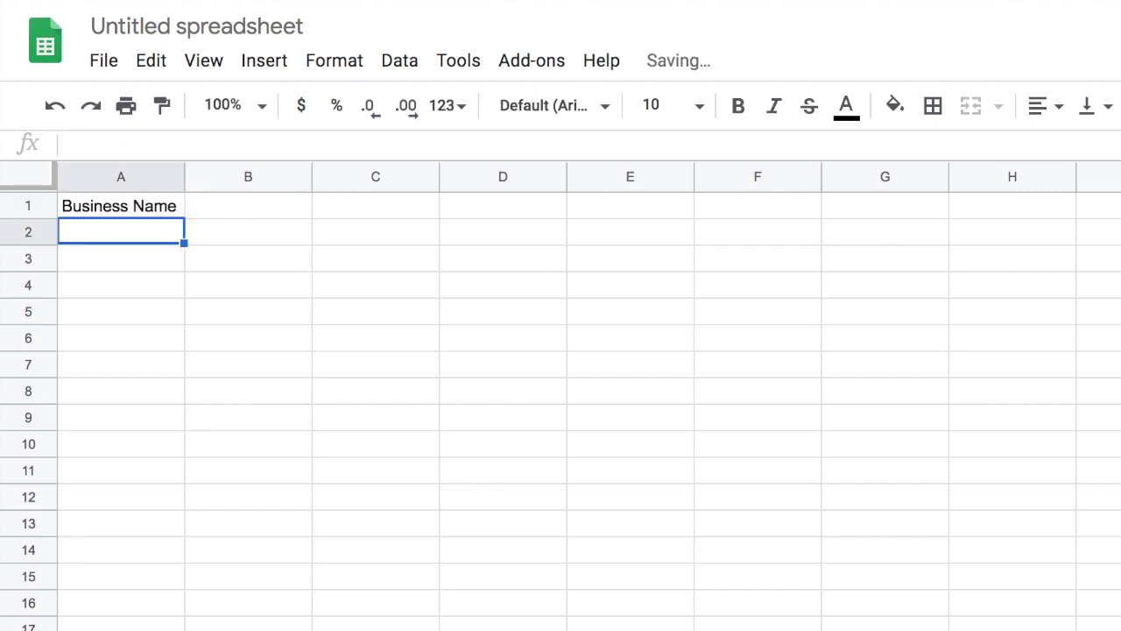
{"action": "key", "text": "Return"}
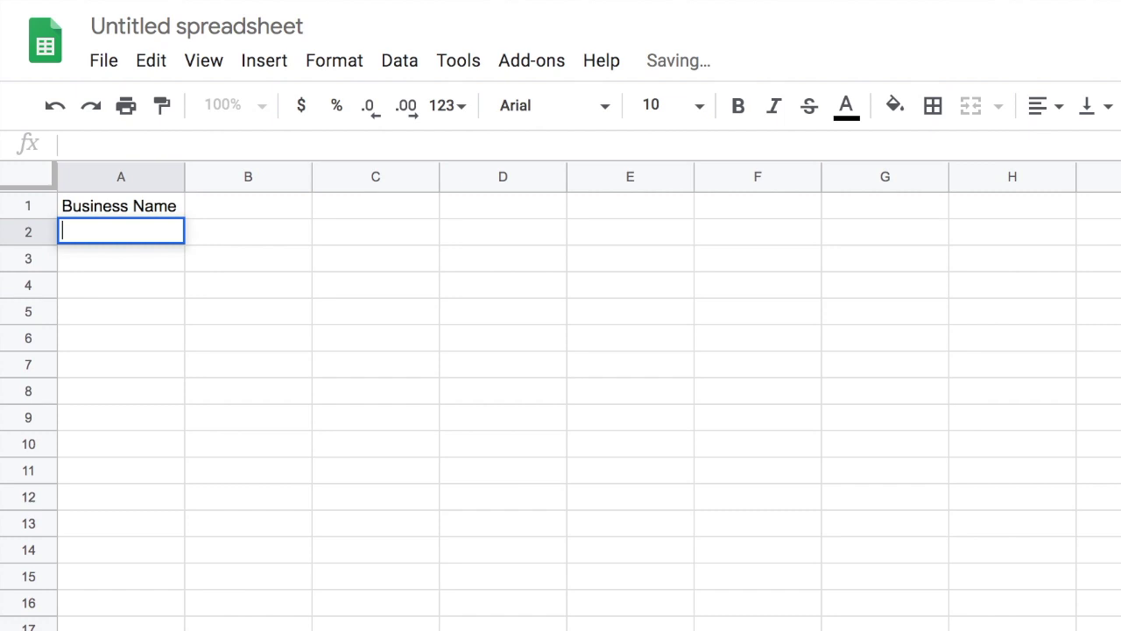
- Enter the label "Total Income" in cell A3, leaving row 2 blank under the title
{"action": "left_click", "coordinate": [102, 268]}
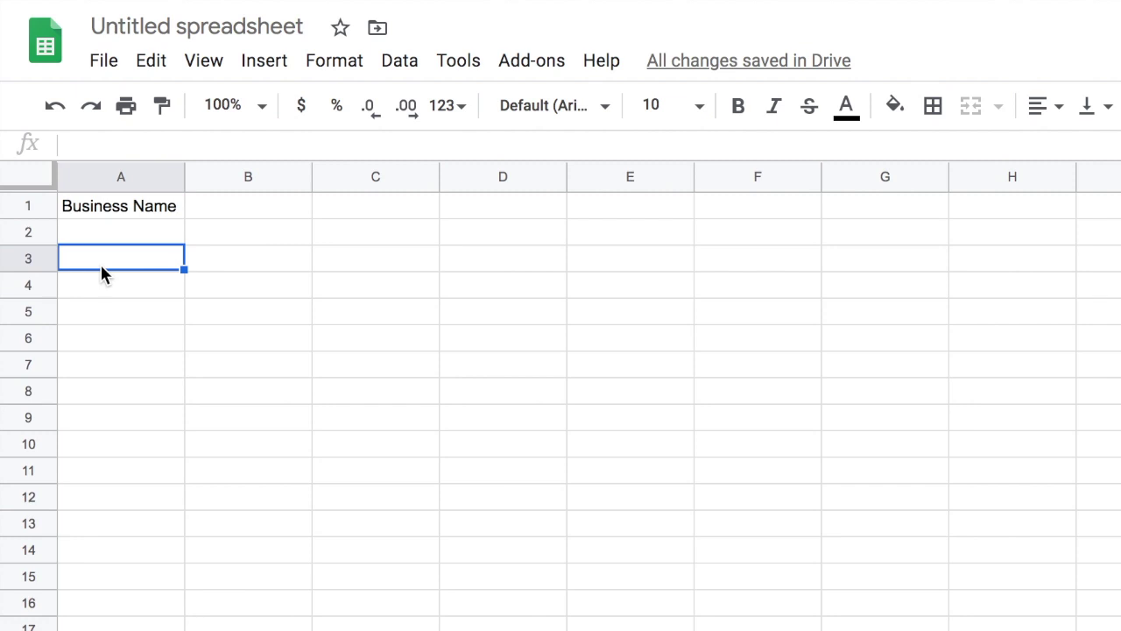
{"action": "type", "text": "Total "}
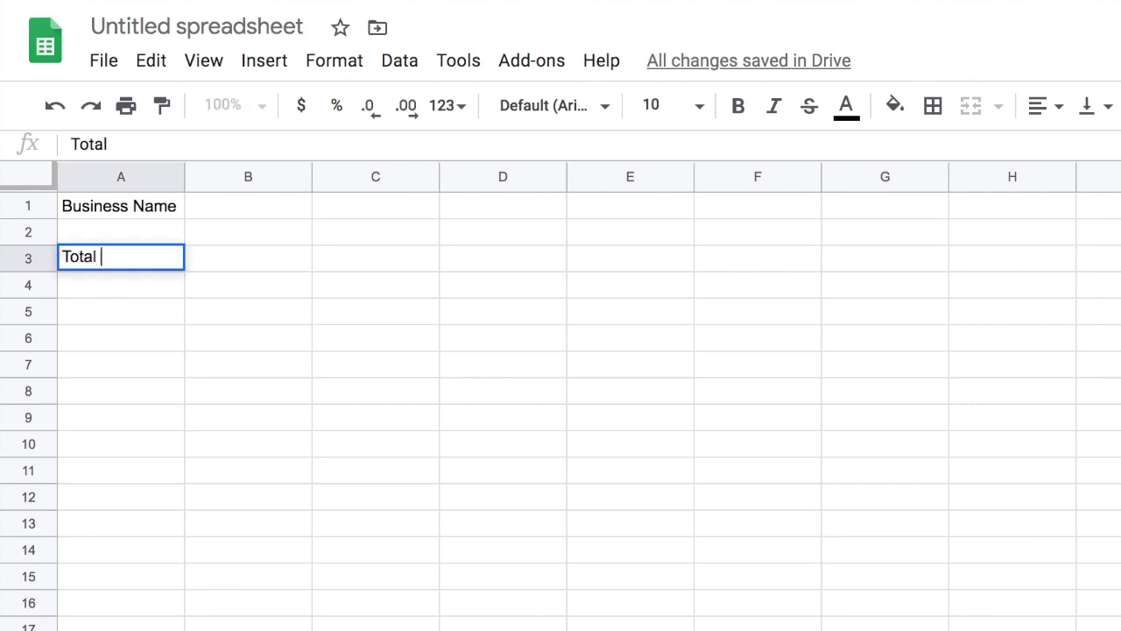
{"action": "type", "text": "Income"}
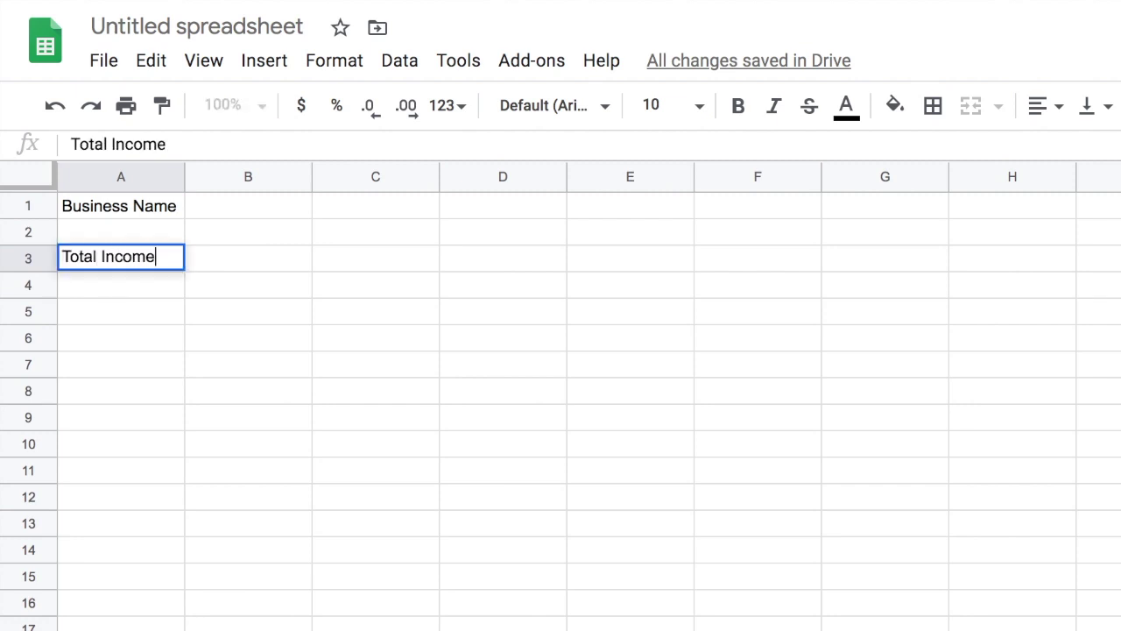
- Enter the label "Total Expenses" in cell A4, correcting any spelling mistake in it
{"action": "left_click", "coordinate": [98, 280]}
{"action": "type", "text": "Toa"}
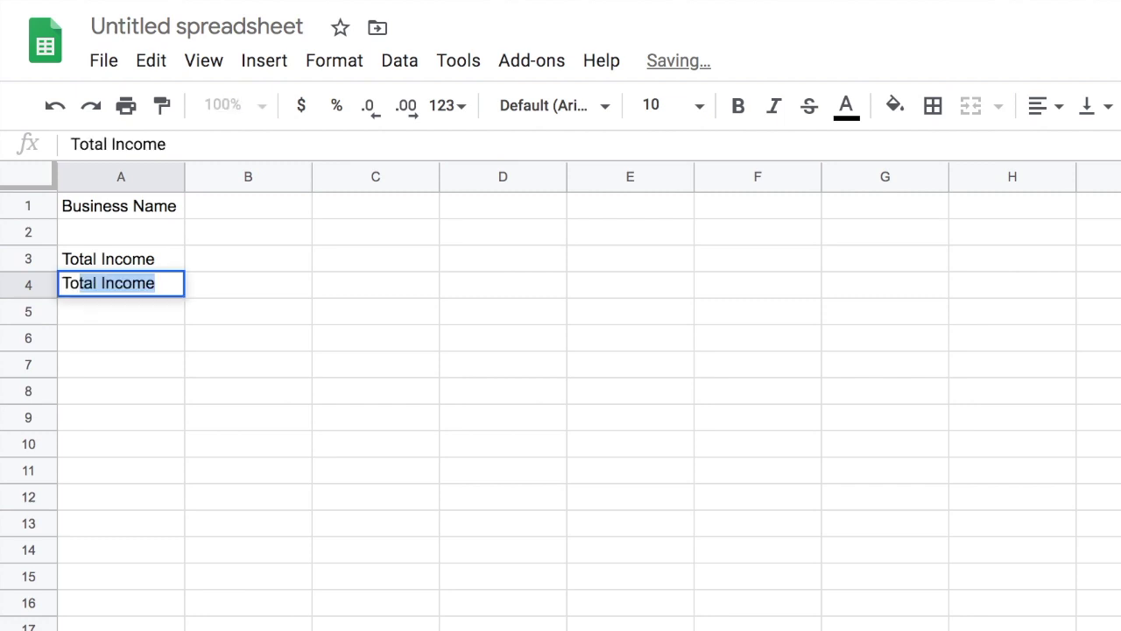
{"action": "type", "text": "l Expen"}
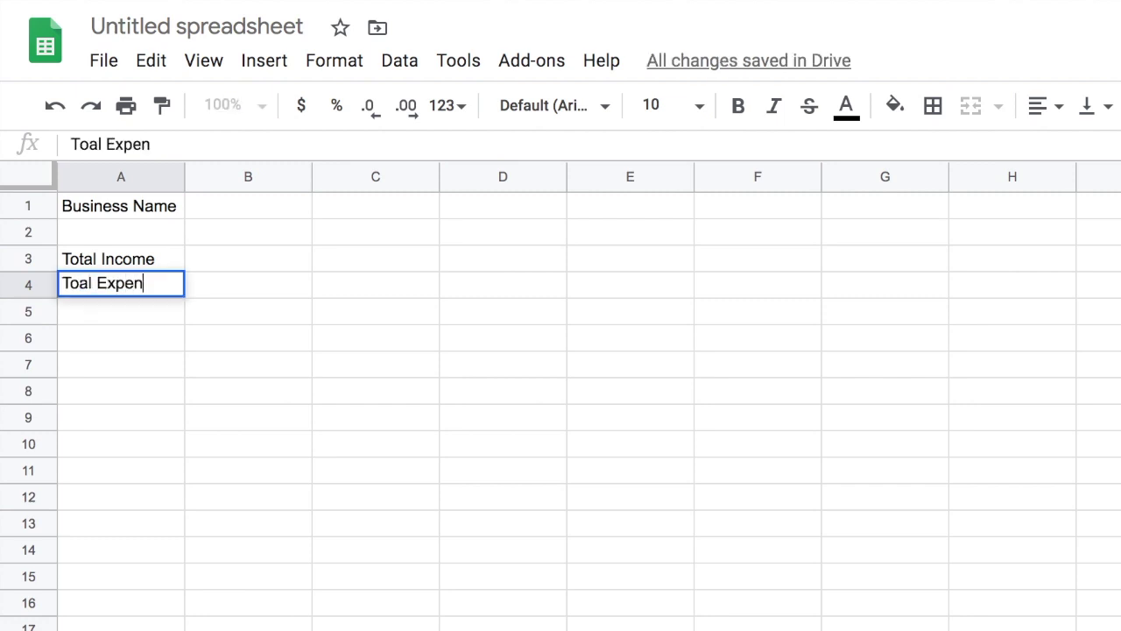
{"action": "type", "text": "ses"}
{"action": "left_click", "coordinate": [94, 309]}
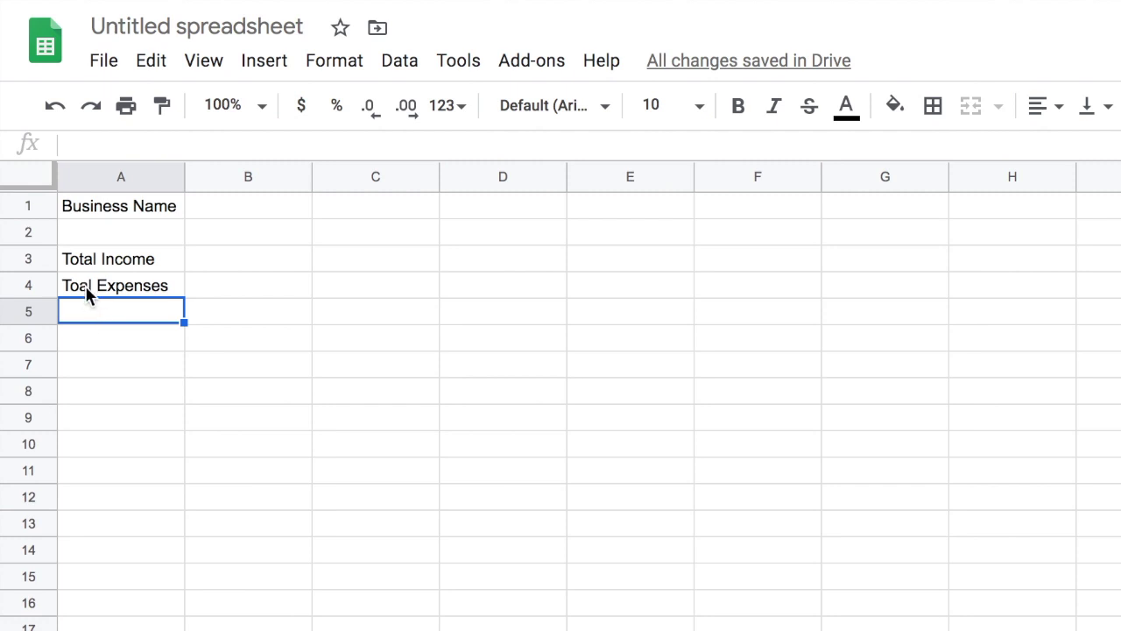
{"action": "left_click", "coordinate": [87, 288]}
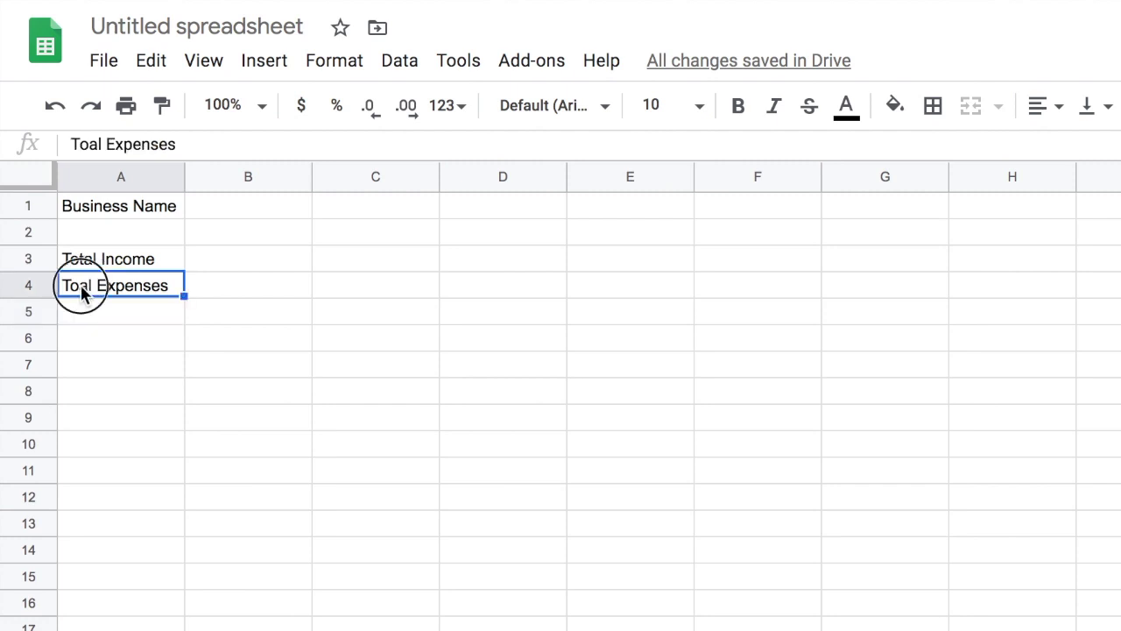
{"action": "double_click", "coordinate": [83, 289]}
{"action": "left_click", "coordinate": [83, 284]}
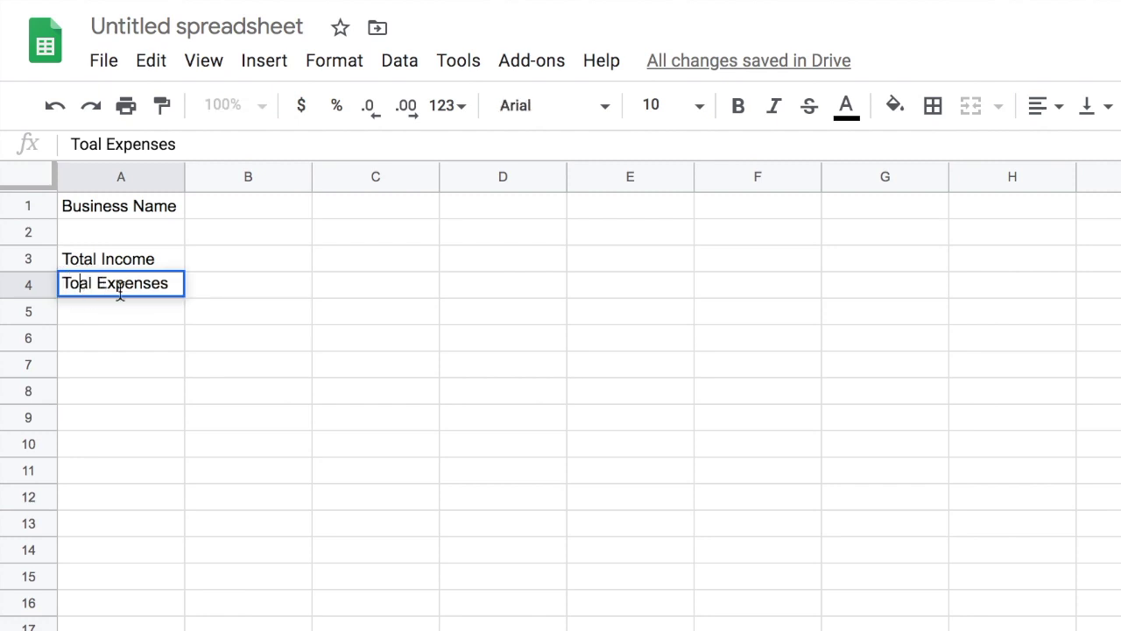
{"action": "type", "text": "t"}
{"action": "left_click", "coordinate": [133, 322]}
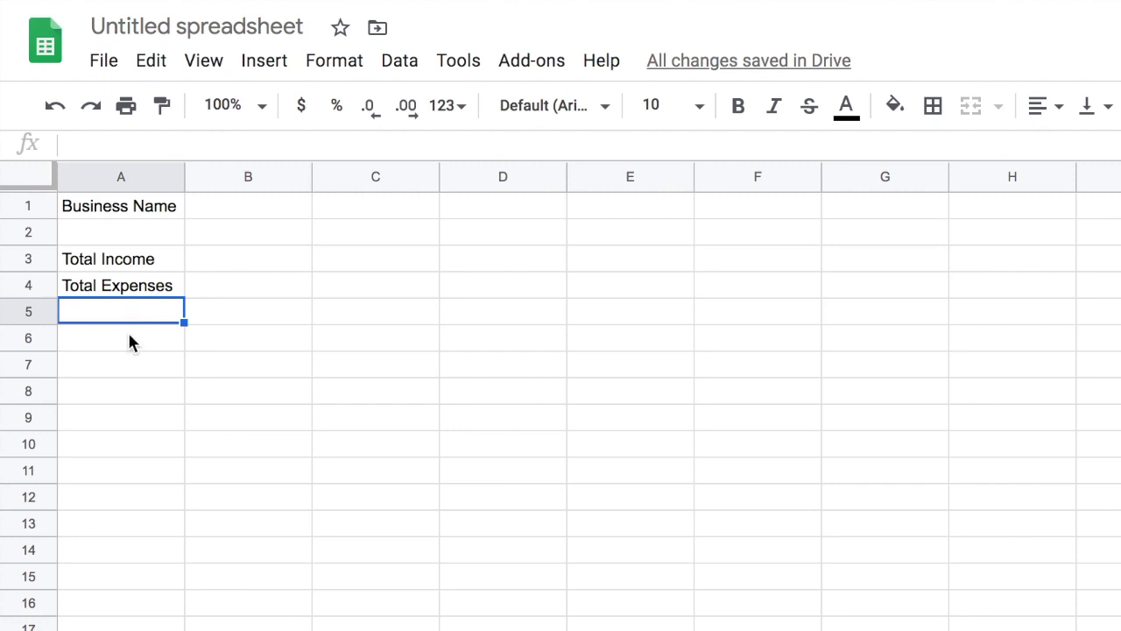
- Enter the label "Total Profit" in cell A5, directly below Total Expenses
{"action": "left_click", "coordinate": [127, 344]}
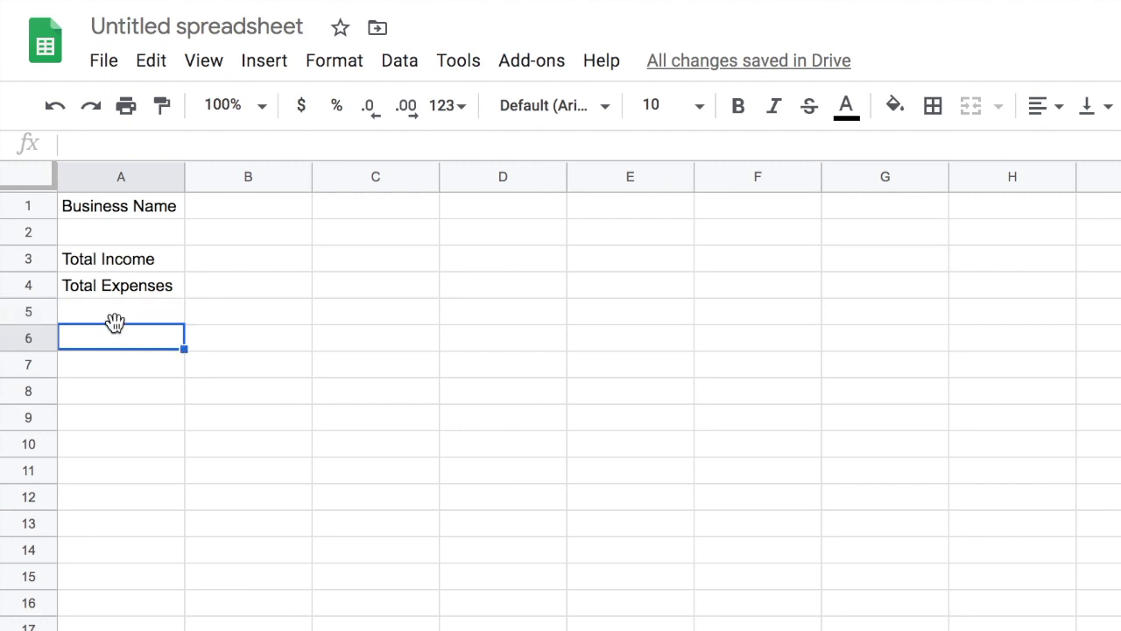
{"action": "left_click", "coordinate": [115, 310]}
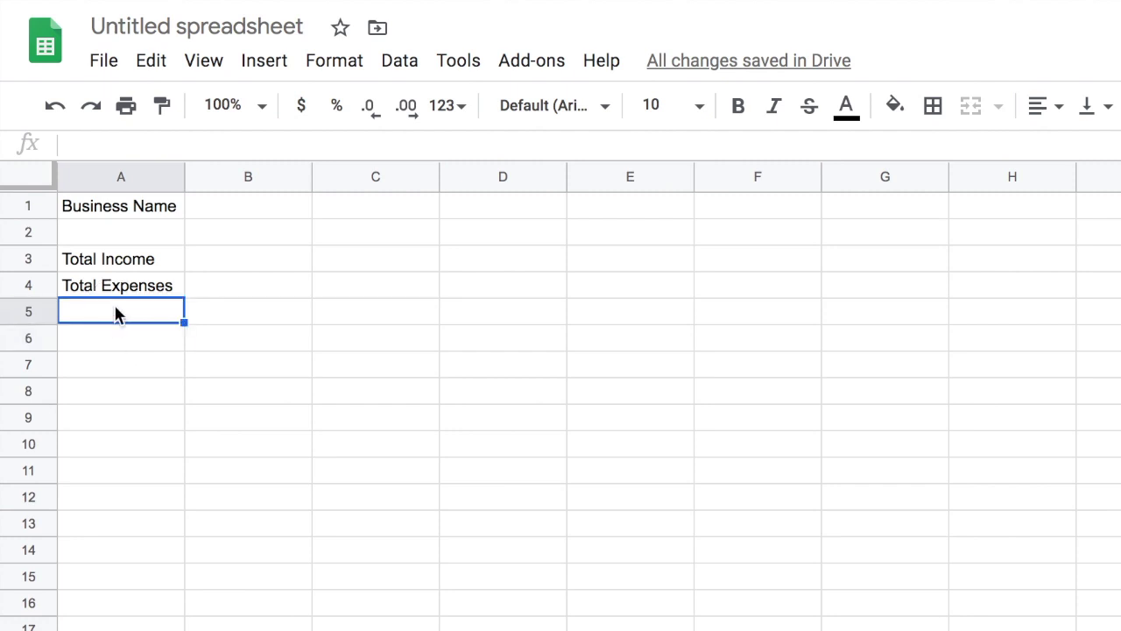
{"action": "type", "text": "Tota"}
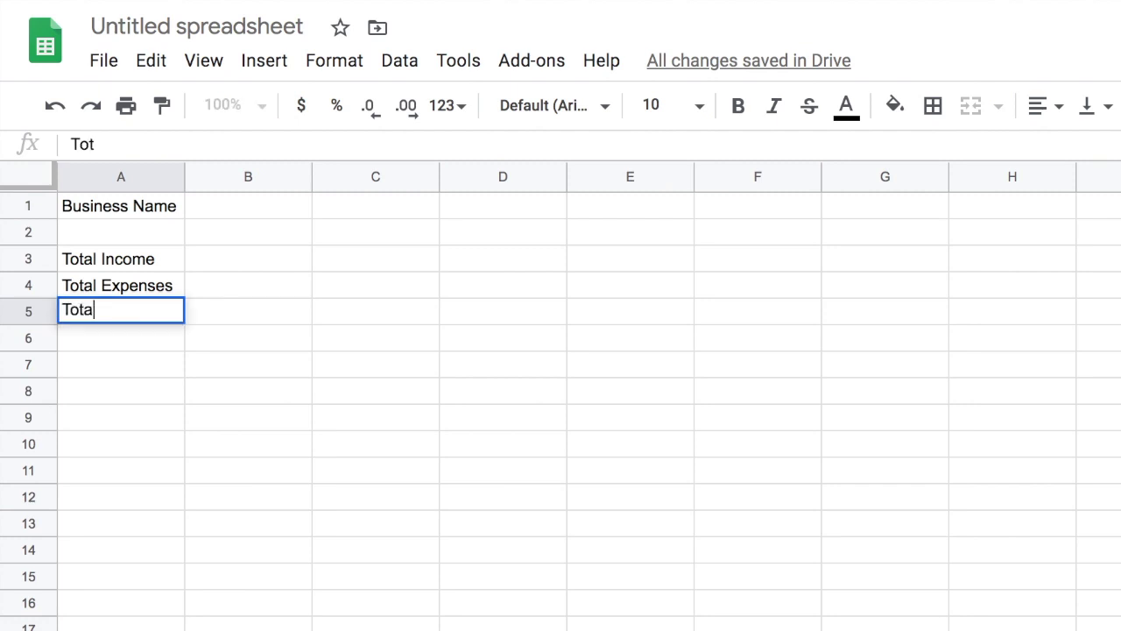
{"action": "type", "text": "l Profit"}
{"action": "key", "text": "Return"}
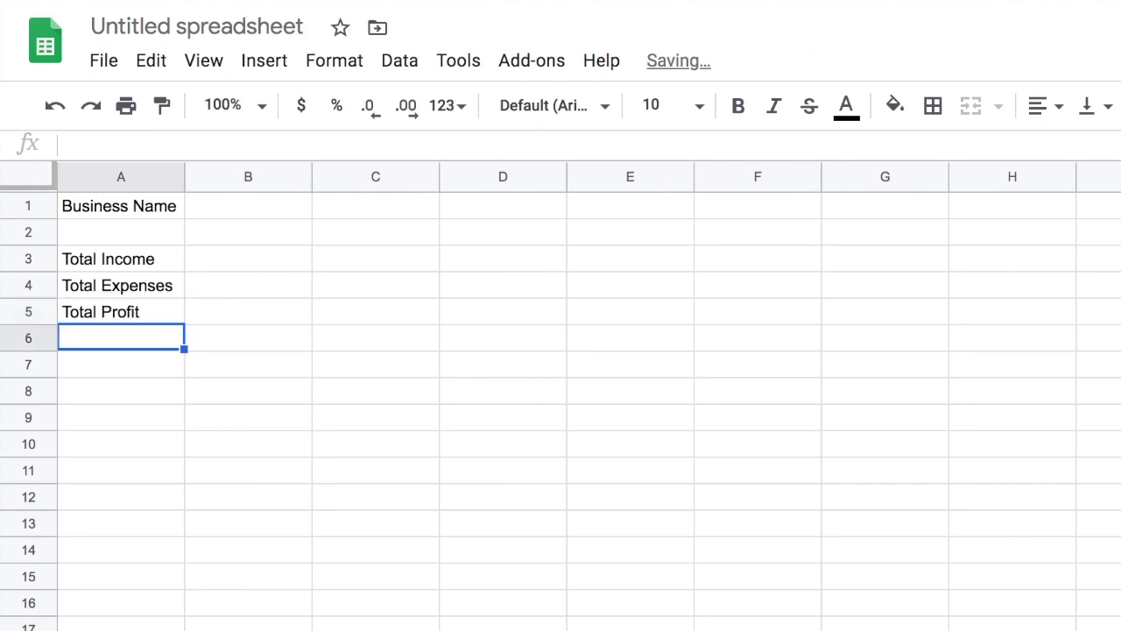
- Enter the section heading "Revenue" in cell A7, leaving row 6 blank
{"action": "left_click", "coordinate": [106, 371]}
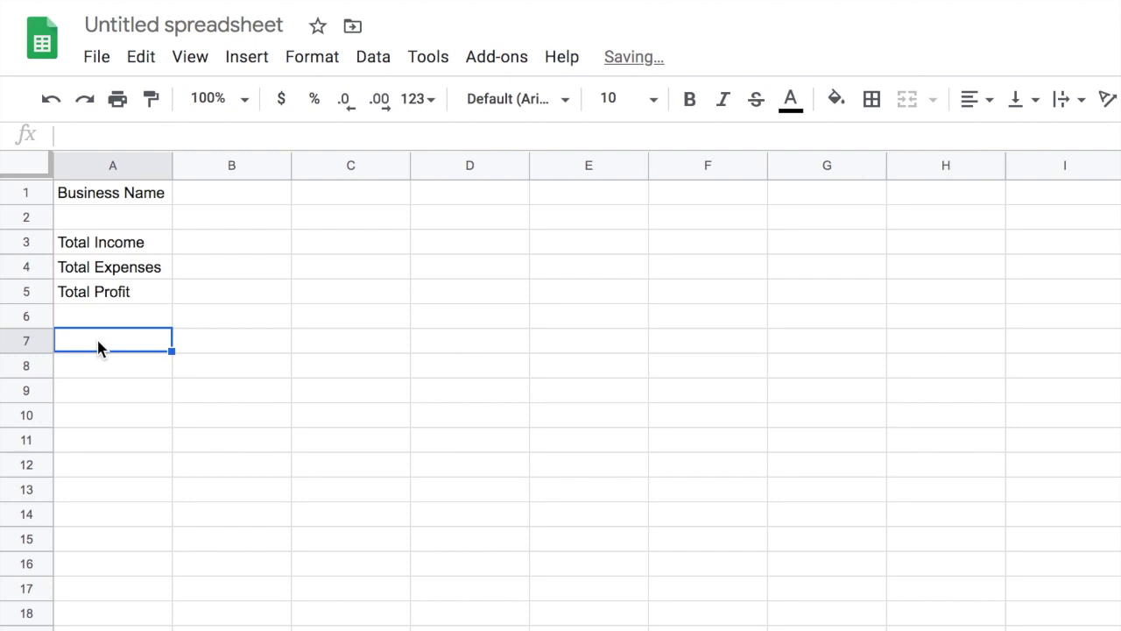
{"action": "type", "text": "Re"}
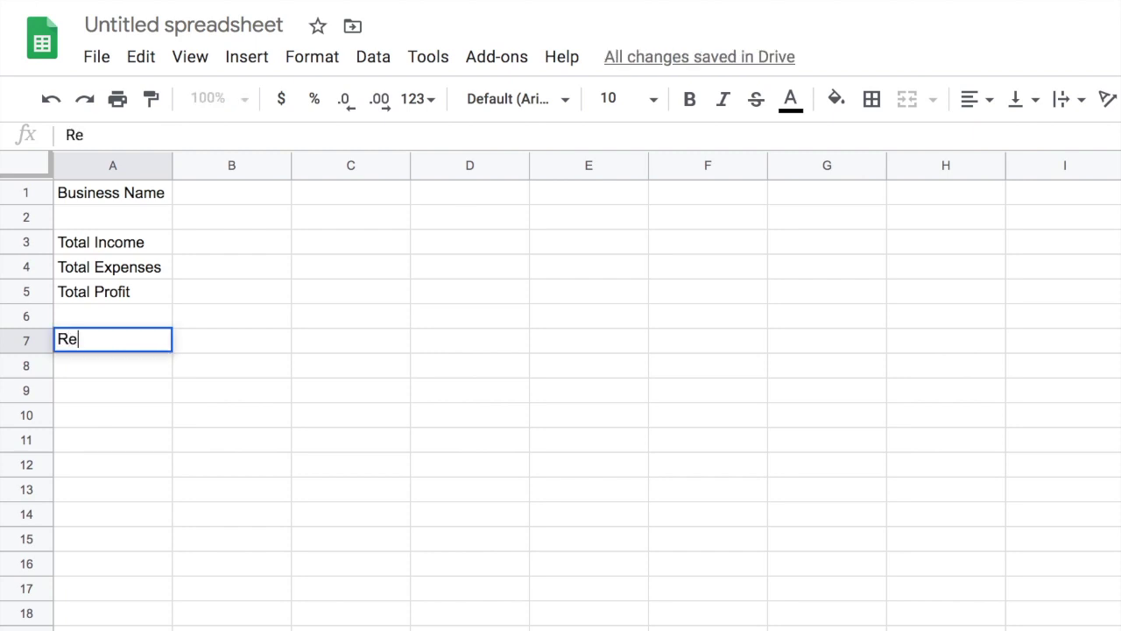
{"action": "type", "text": "venue"}
- Enter the column headers Date, Source, Description and Amount in cells A8 to D8 under the Revenue heading
{"action": "left_click", "coordinate": [94, 366]}
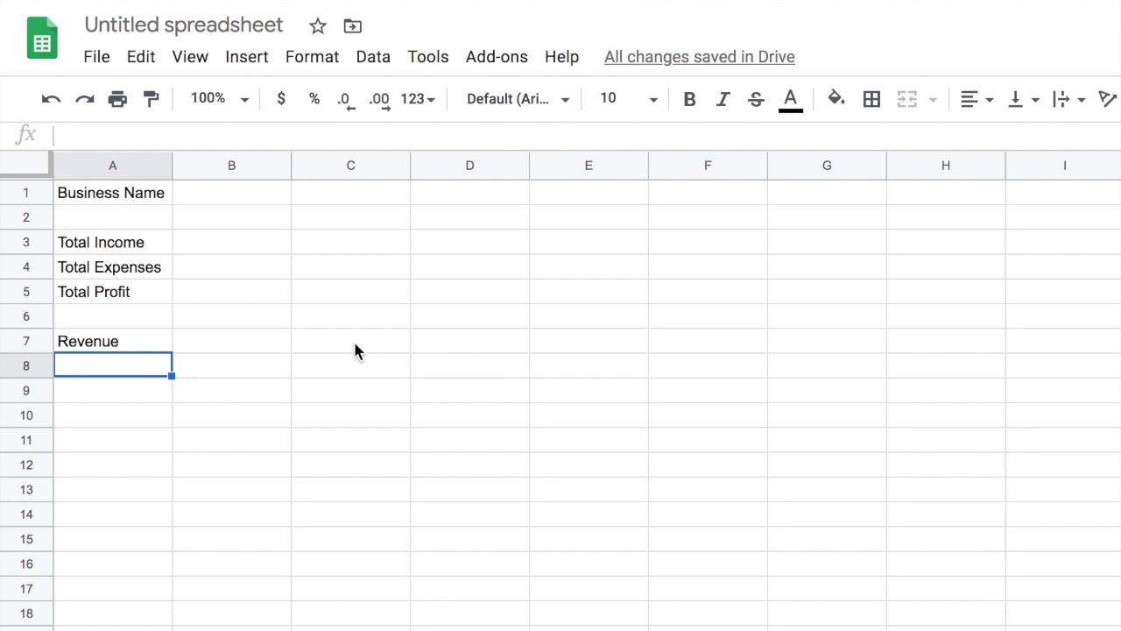
{"action": "type", "text": "S"}
{"action": "key", "text": "BackSpace"}
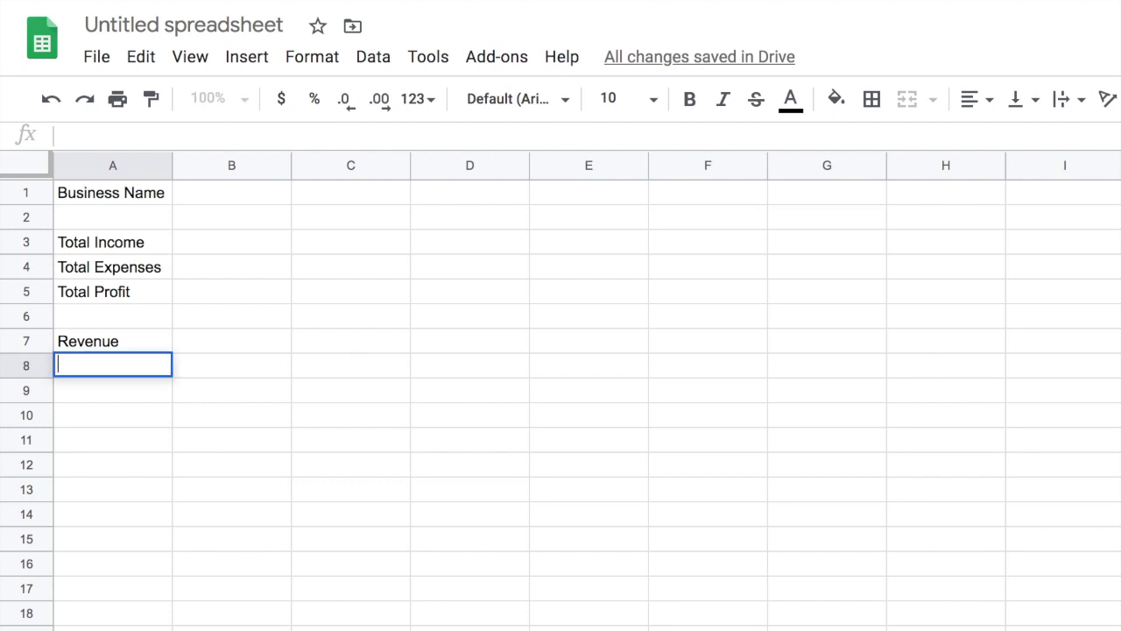
{"action": "type", "text": "Date"}
{"action": "key", "text": "Tab"}
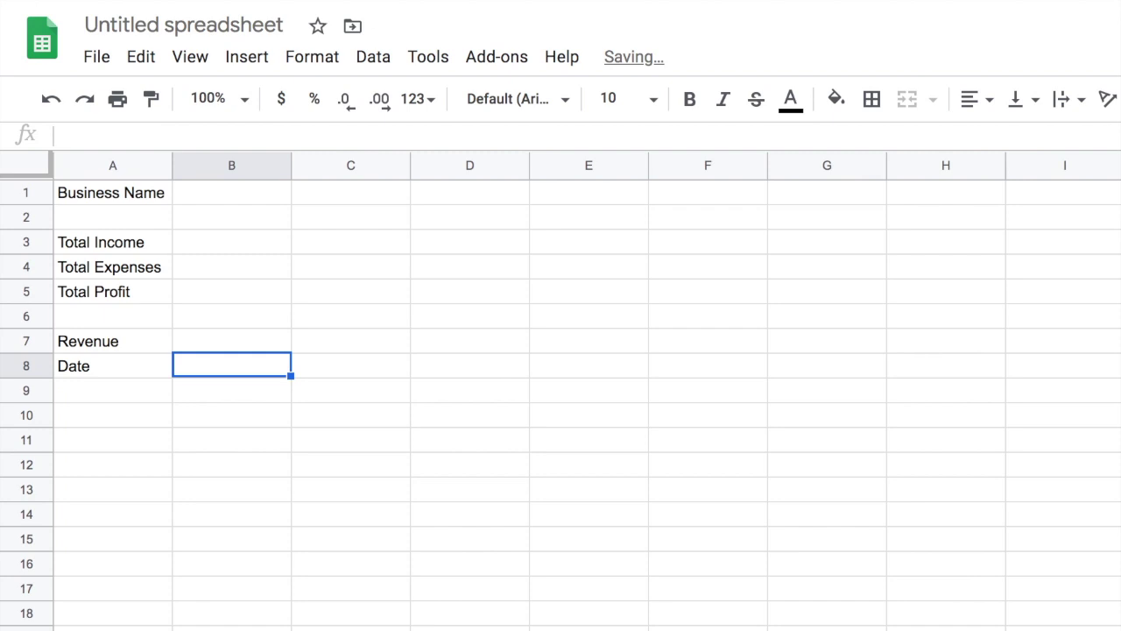
{"action": "type", "text": "Source"}
{"action": "key", "text": "Tab"}
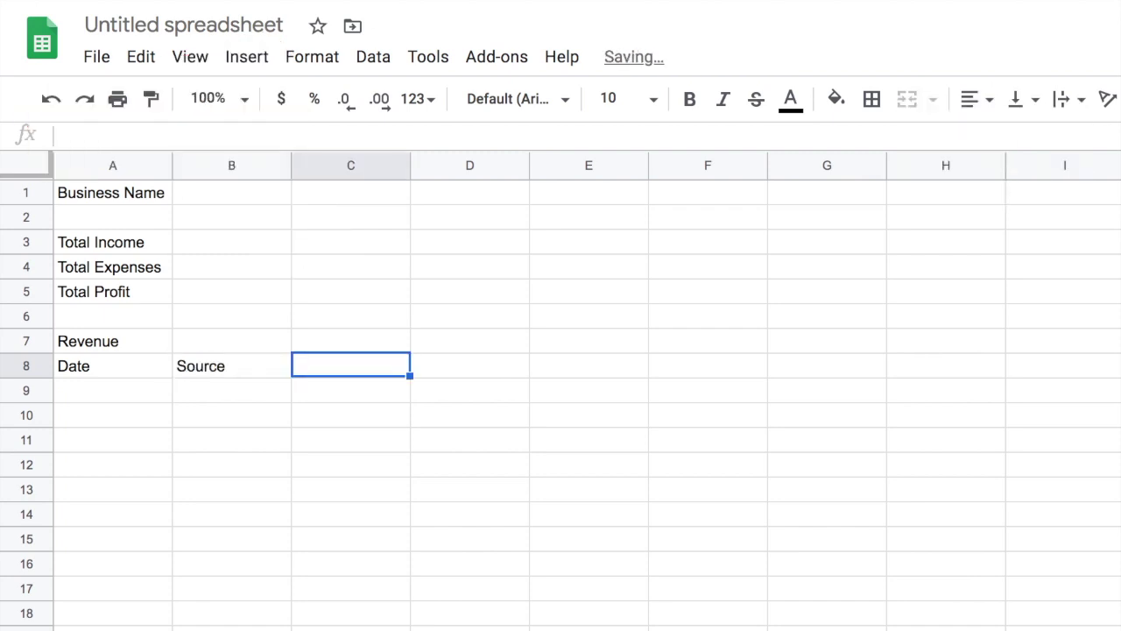
{"action": "type", "text": "Desc"}
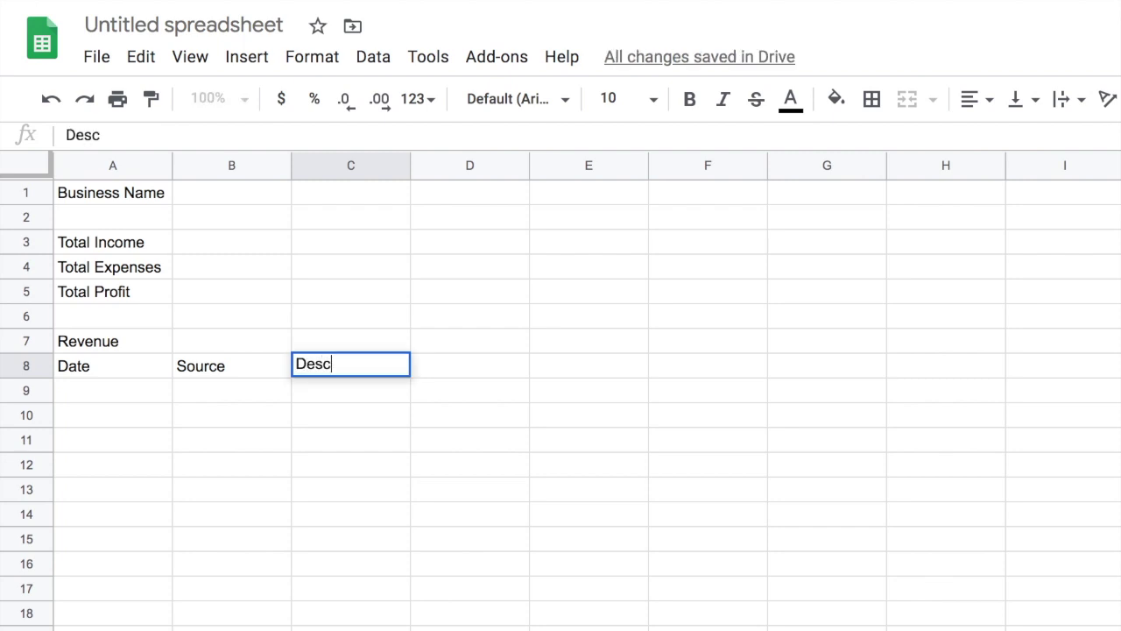
{"action": "type", "text": "ription"}
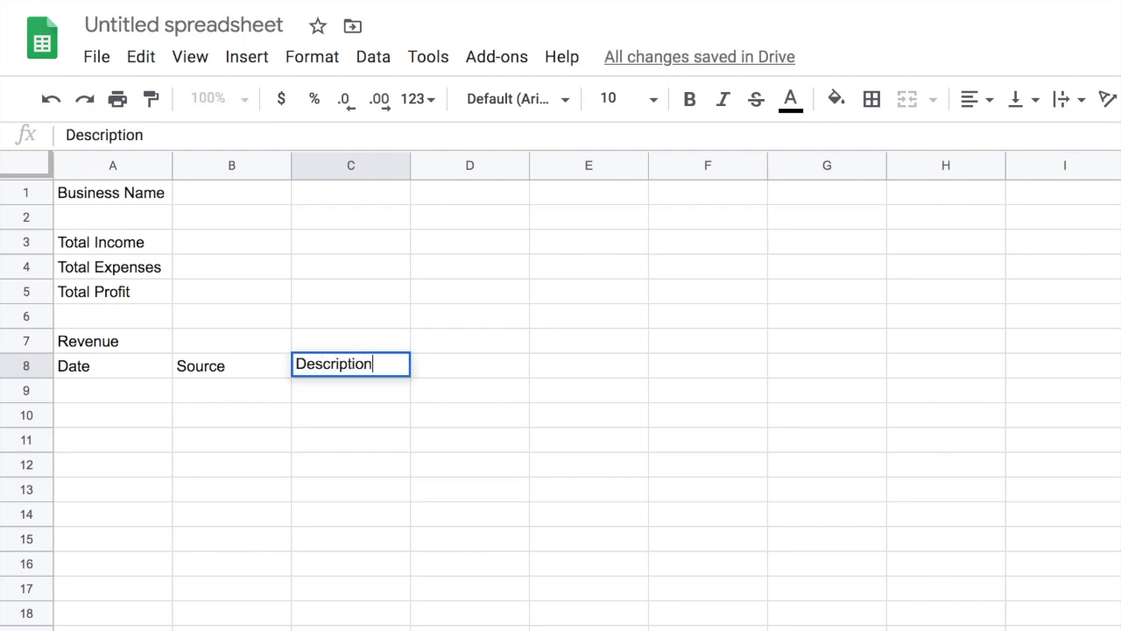
{"action": "key", "text": "Tab"}
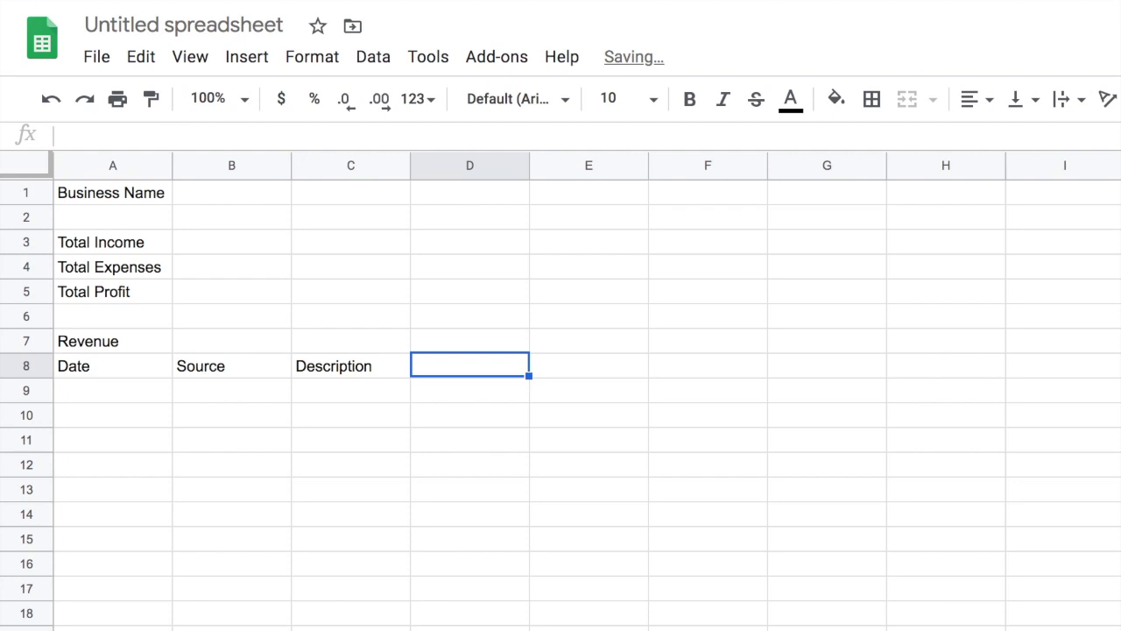
{"action": "type", "text": "Amount"}
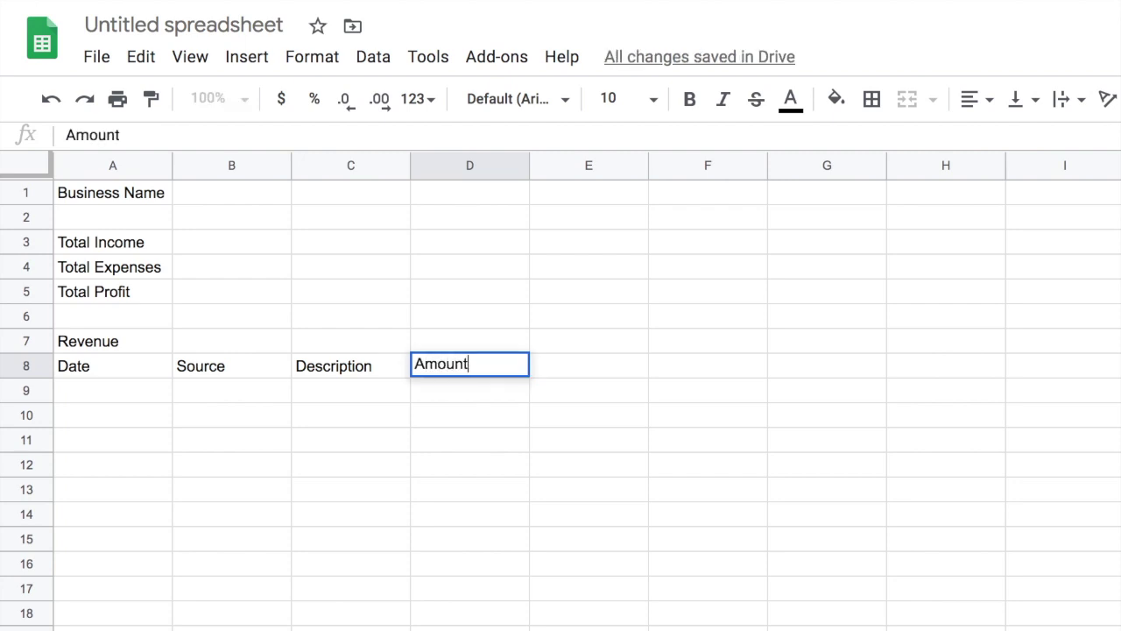
{"action": "left_click", "coordinate": [349, 382]}
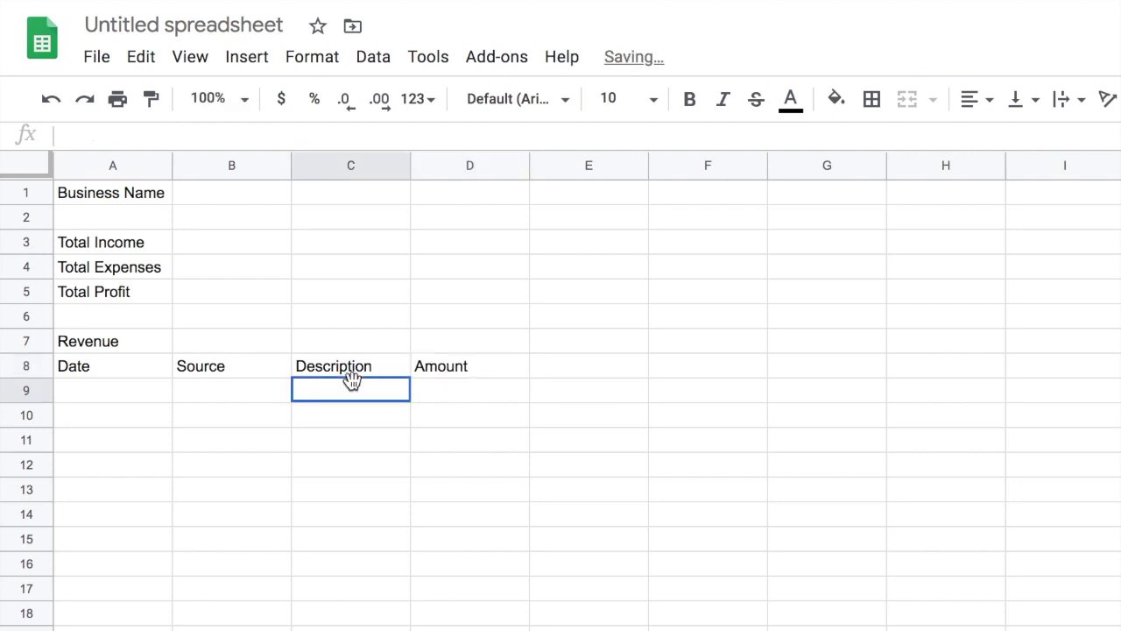
- Enter the section heading "Expenses" in cell A14, leaving blank rows below the Revenue headers for entries
{"action": "left_click", "coordinate": [82, 395]}
{"action": "left_click", "coordinate": [94, 442]}
{"action": "left_click", "coordinate": [97, 487]}
{"action": "left_click", "coordinate": [96, 517]}
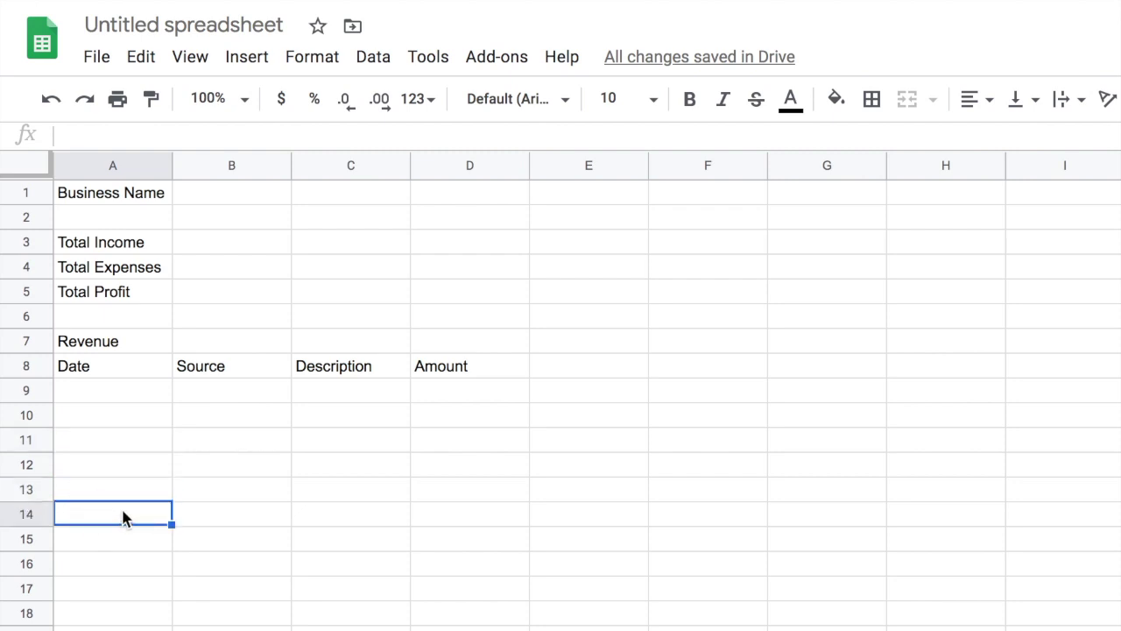
{"action": "type", "text": "Exp"}
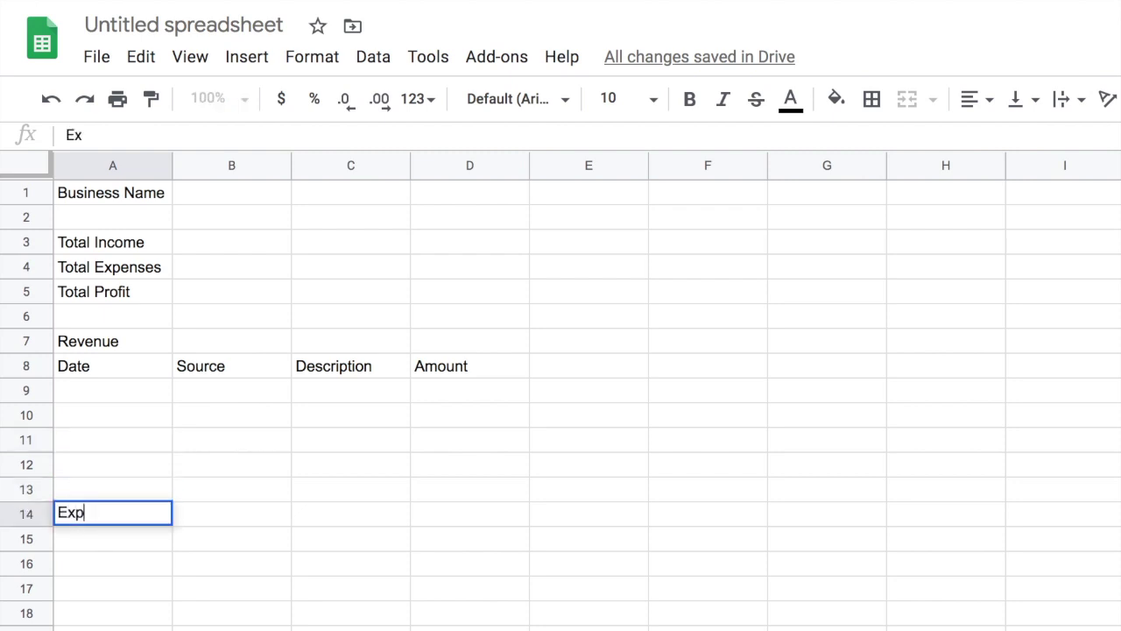
{"action": "type", "text": "enses"}
{"action": "key", "text": "Return"}
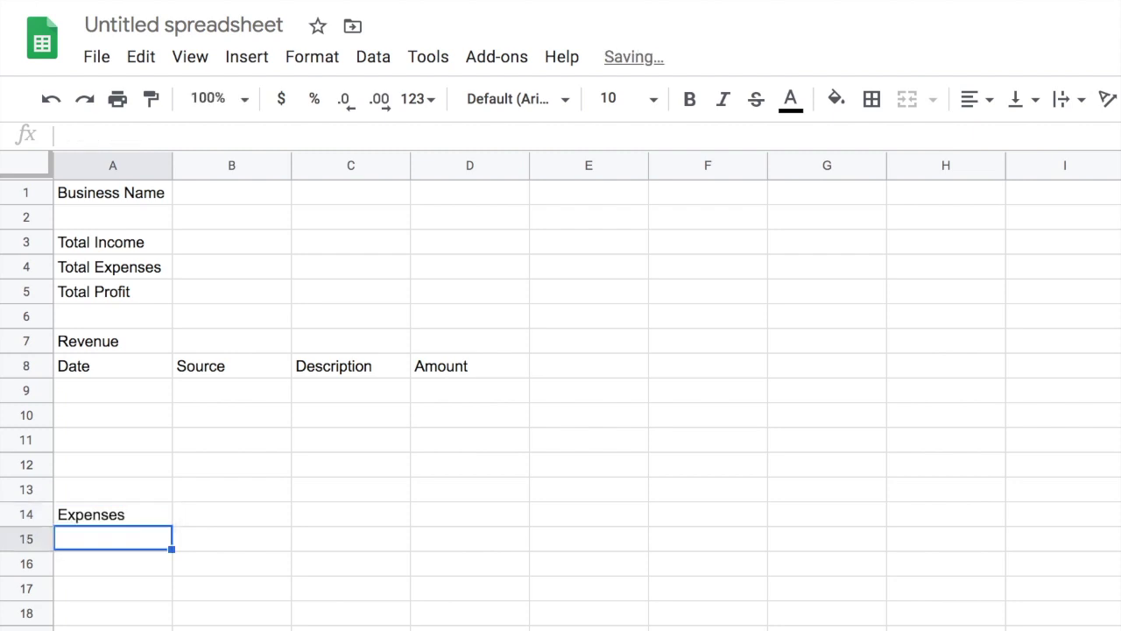
- Enter the column headers Date, Source, Descrption and Amount in cells A15 to D15 under the Expenses heading
{"action": "type", "text": "Date"}
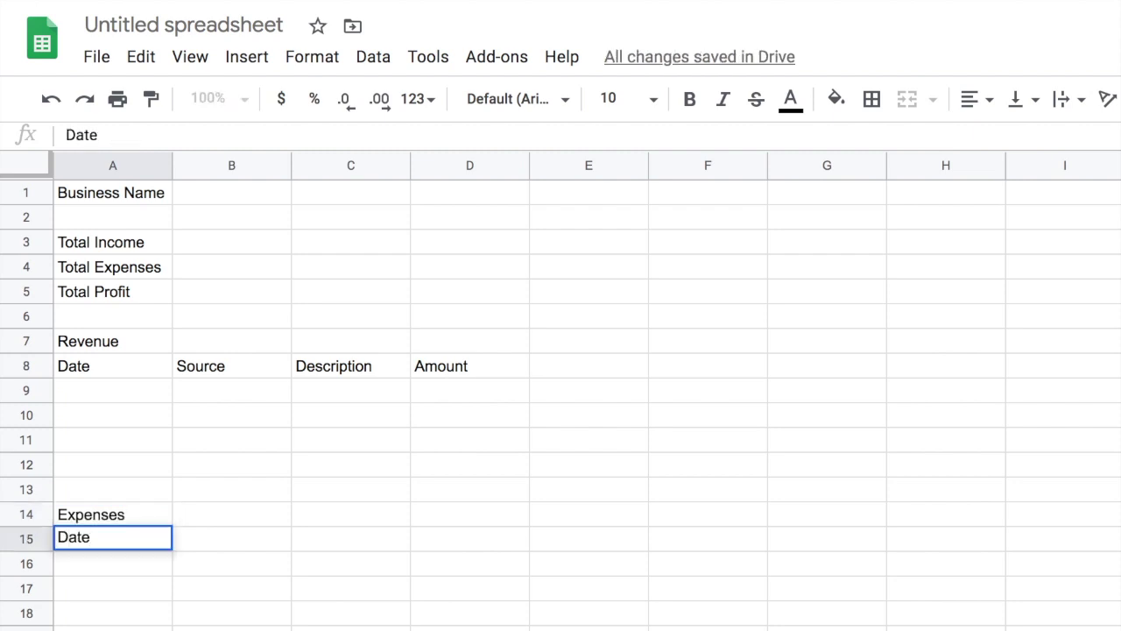
{"action": "key", "text": "Tab"}
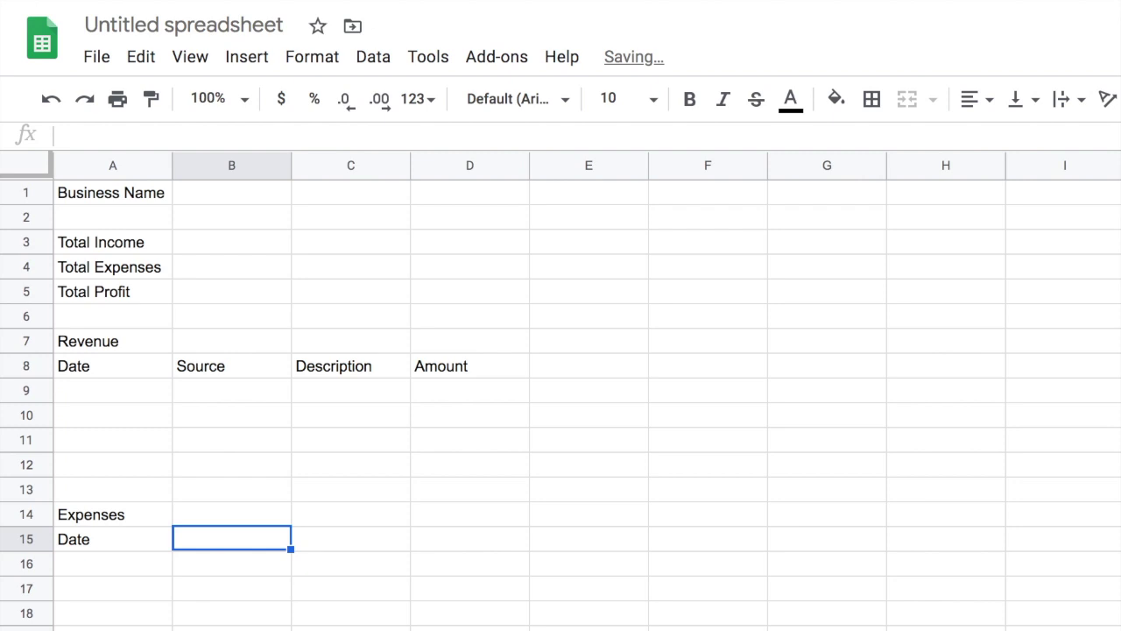
{"action": "type", "text": "Sour"}
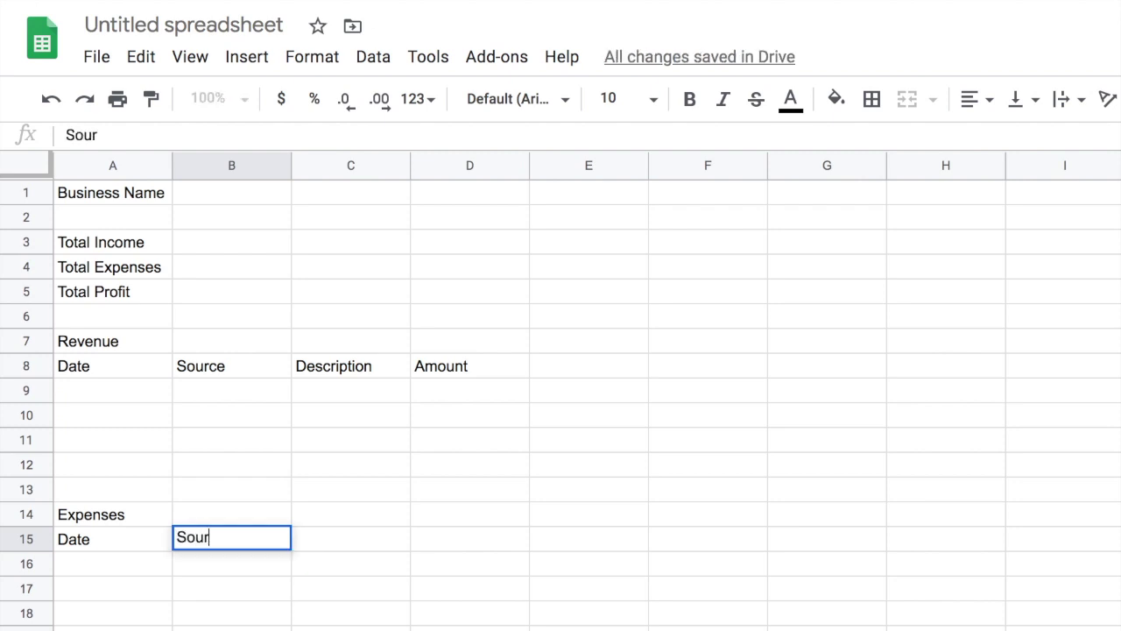
{"action": "type", "text": "ce"}
{"action": "key", "text": "Tab"}
{"action": "type", "text": "Descrption"}
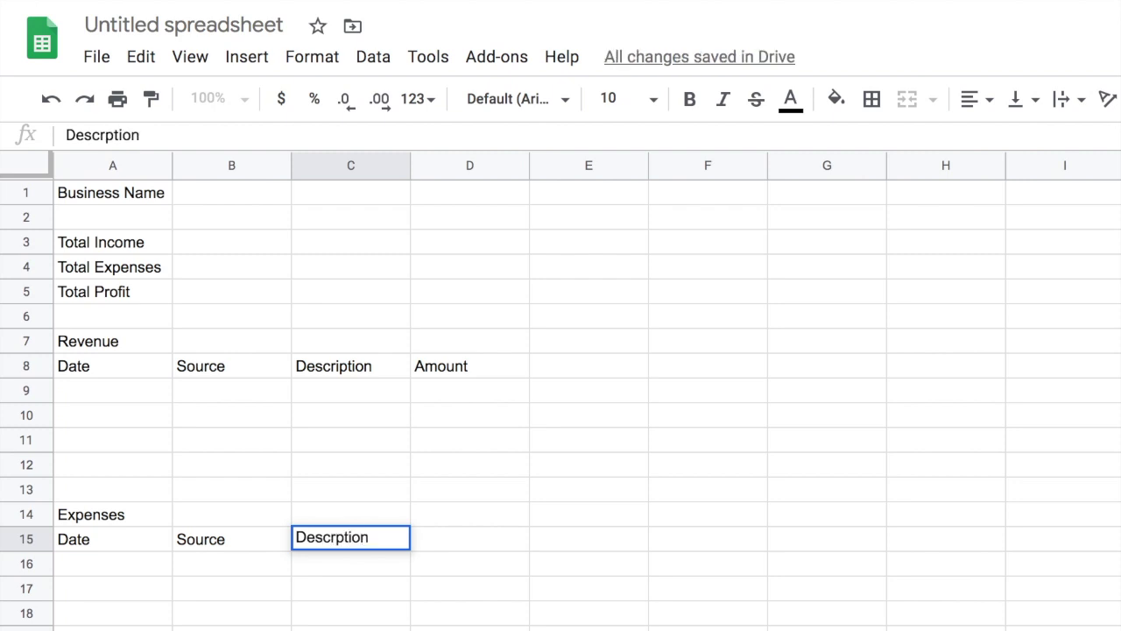
{"action": "key", "text": "Tab"}
{"action": "type", "text": "Aomunt"}
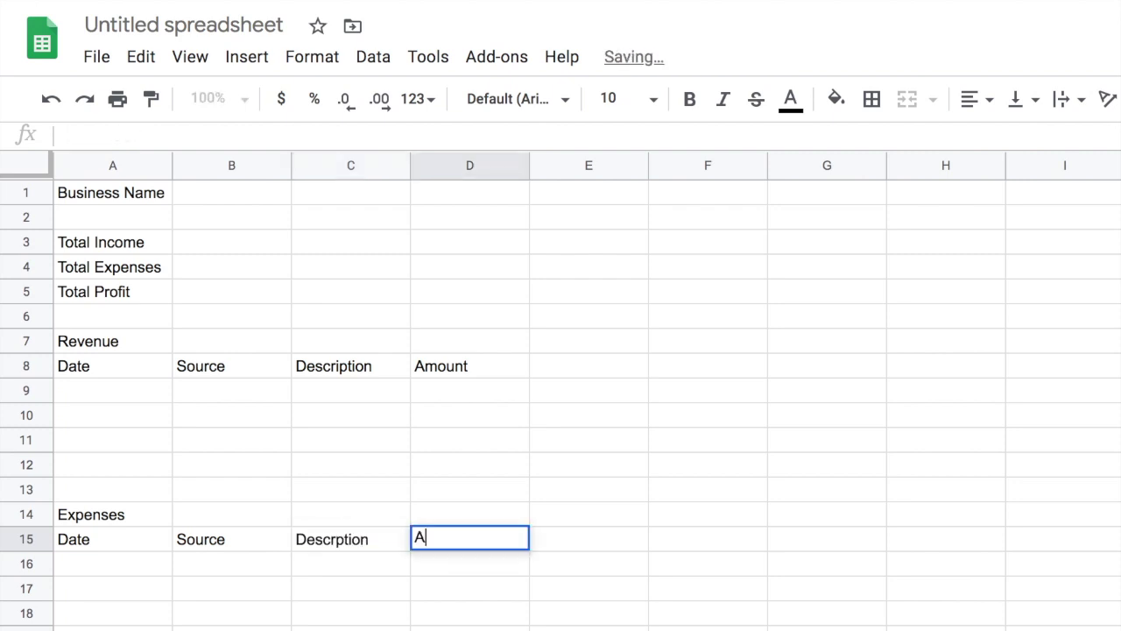
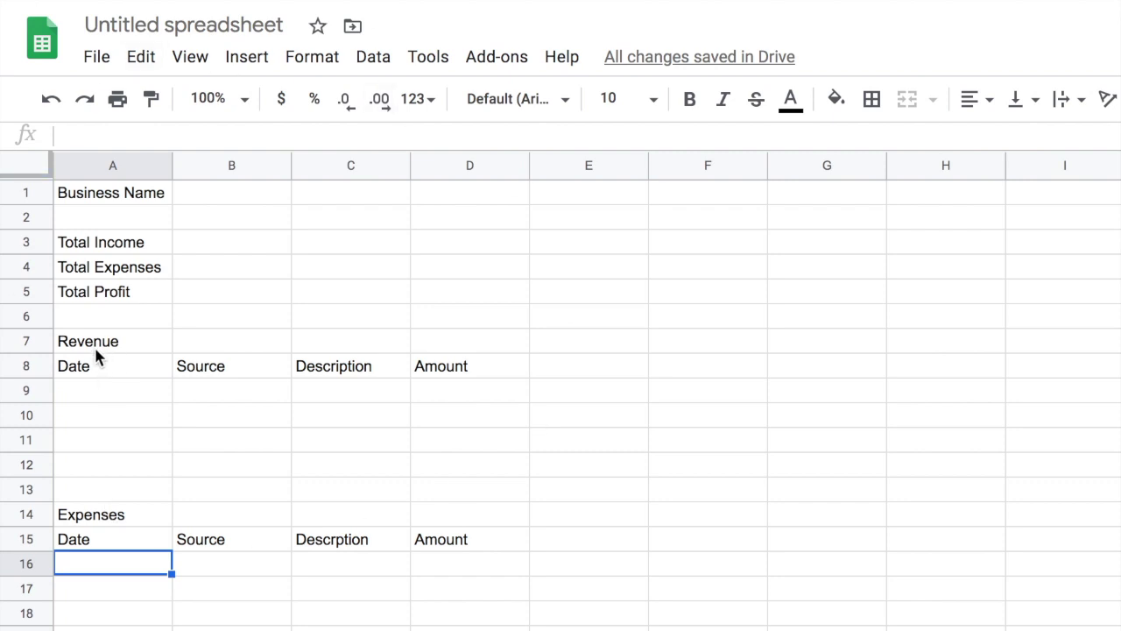
- Review the first entry cells under the Date, Source, Description and Amount headers in the Revenue and Expenses sections
{"action": "left_click", "coordinate": [99, 393]}
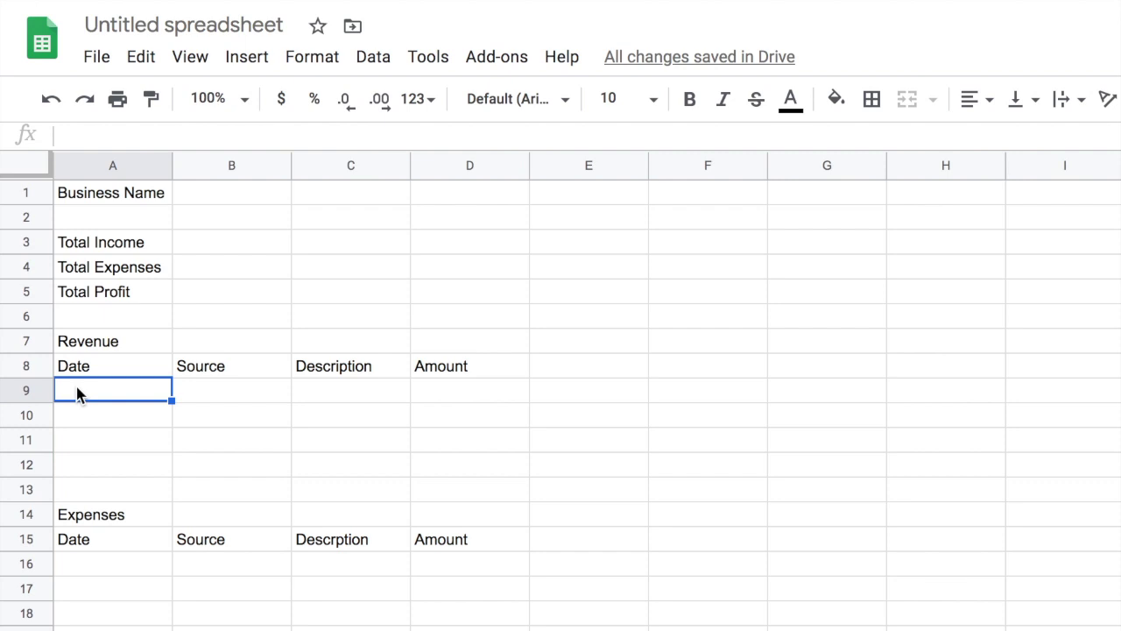
{"action": "left_click", "coordinate": [214, 396]}
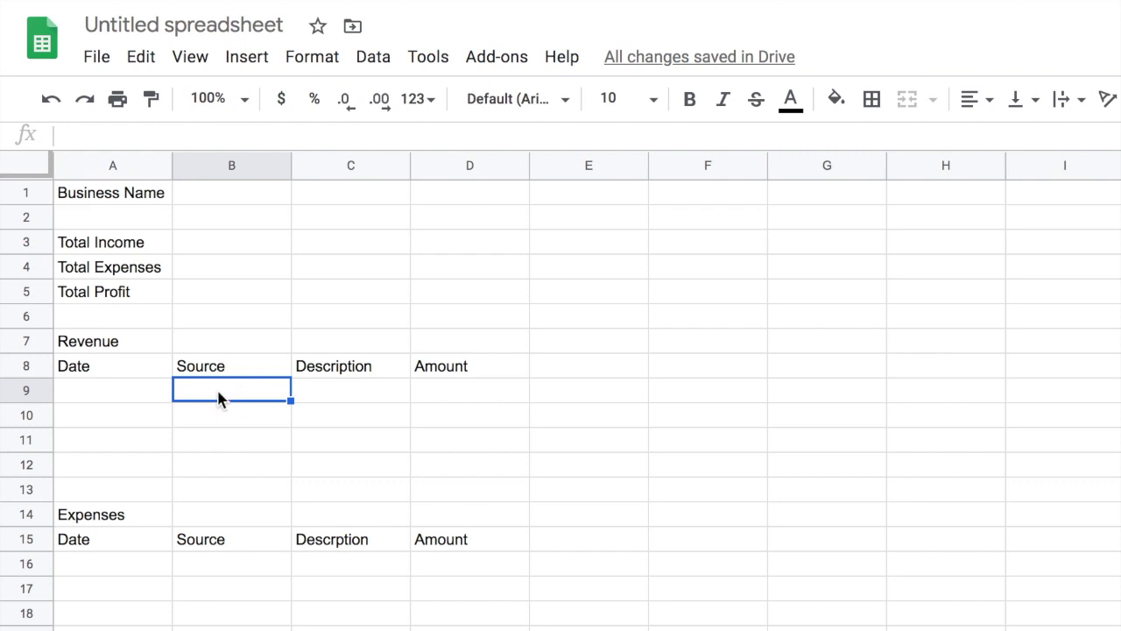
{"action": "left_click", "coordinate": [333, 394]}
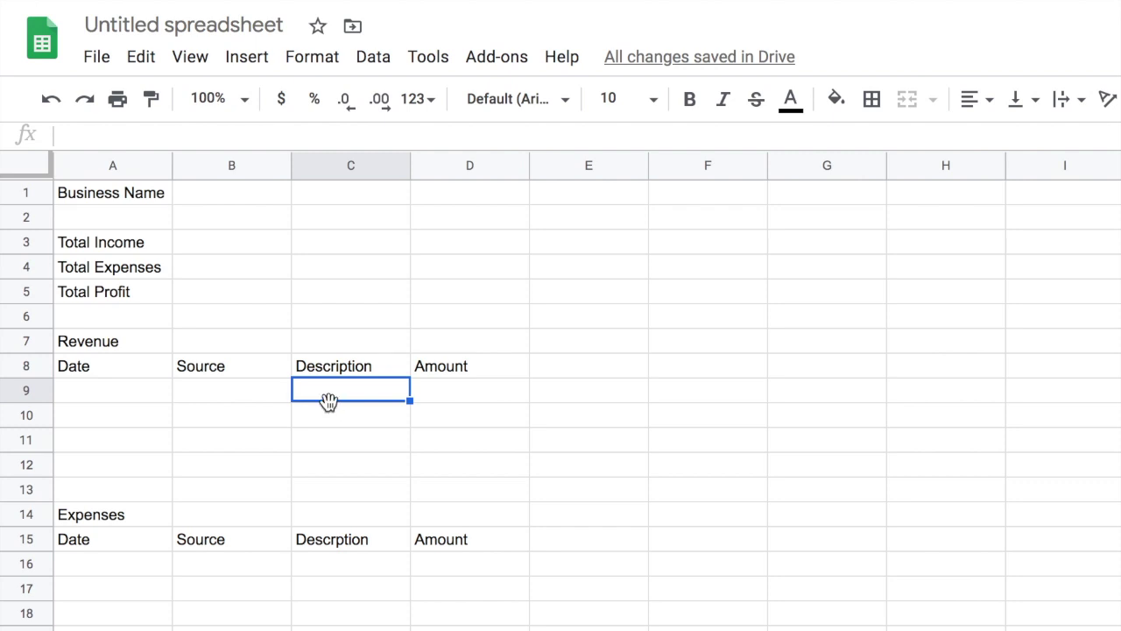
{"action": "left_click", "coordinate": [450, 393]}
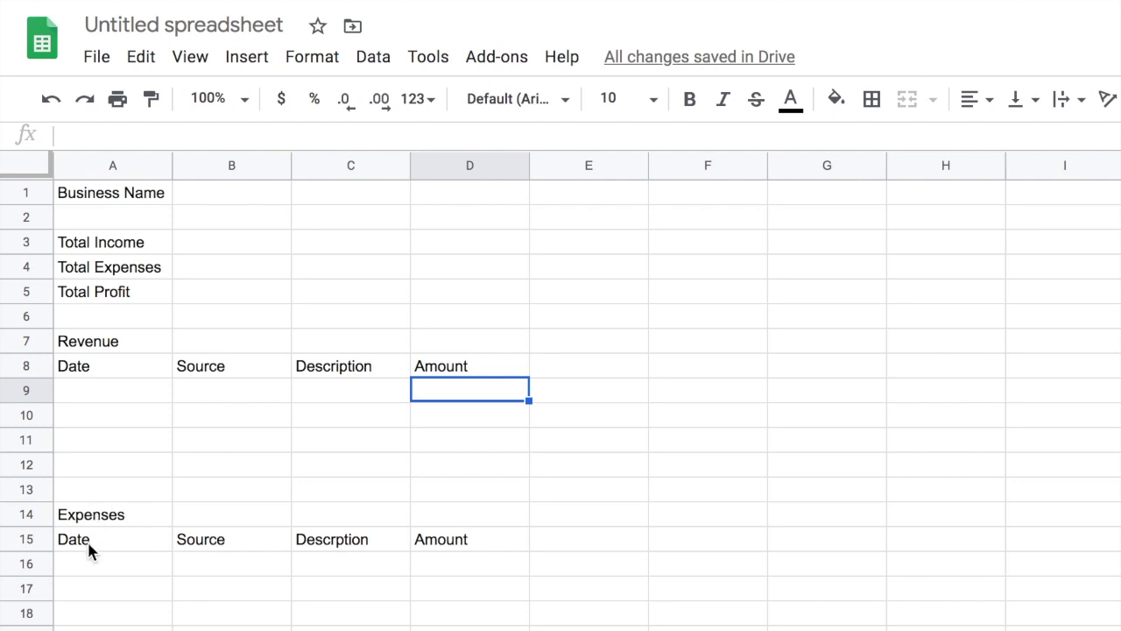
{"action": "left_click", "coordinate": [109, 565]}
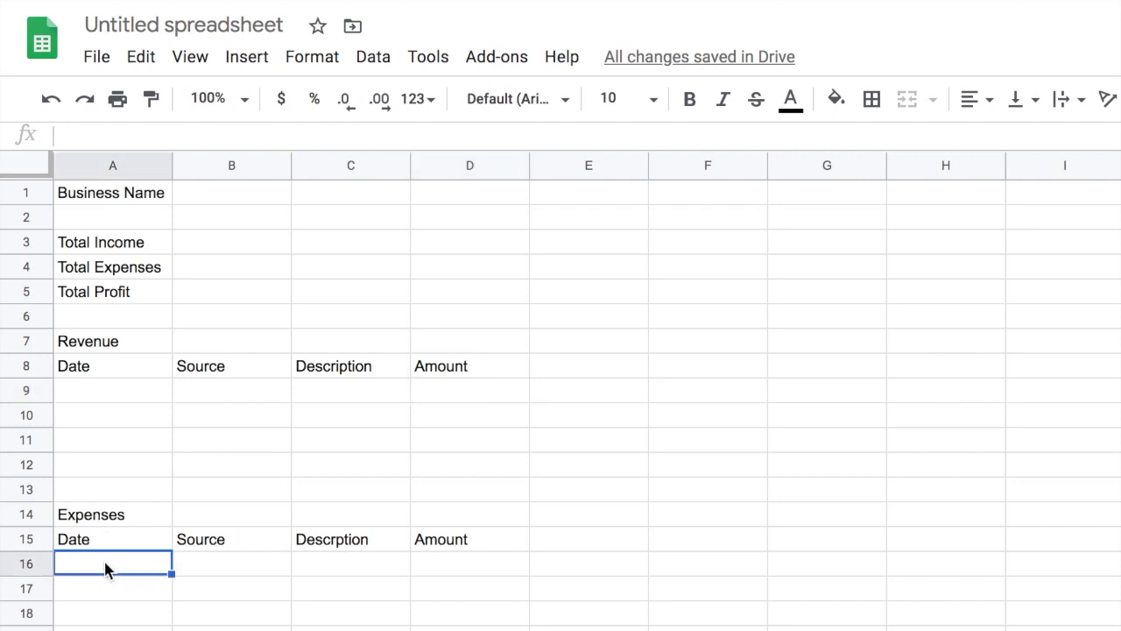
{"action": "left_click", "coordinate": [105, 567]}
{"action": "left_click", "coordinate": [250, 564]}
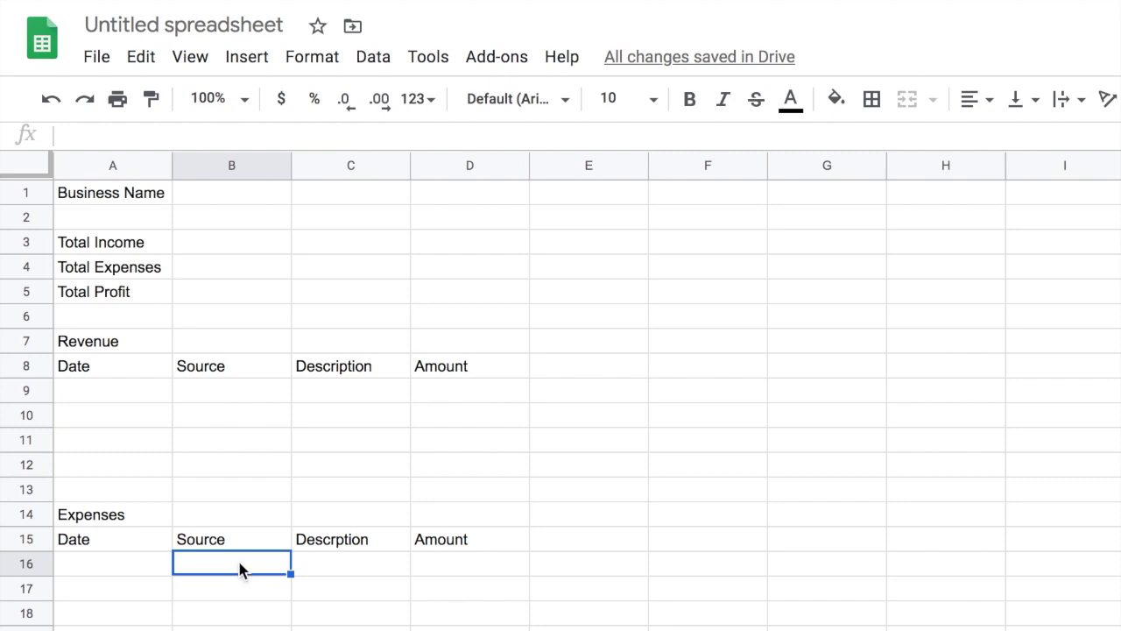
{"action": "left_click", "coordinate": [329, 565]}
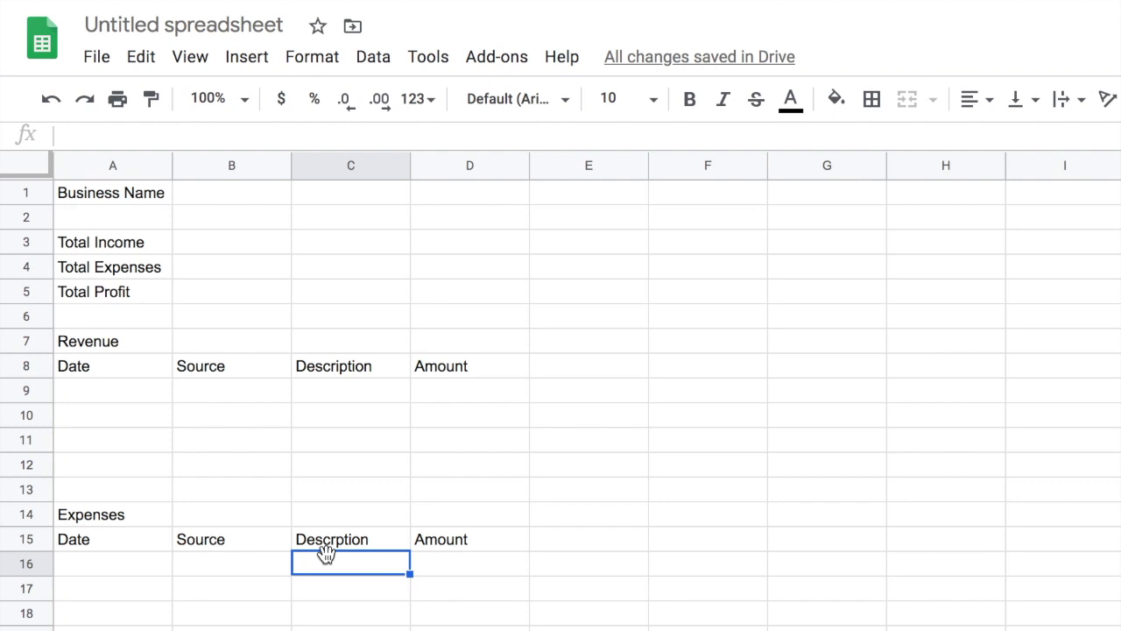
{"action": "left_click", "coordinate": [119, 550]}
{"action": "left_click", "coordinate": [120, 567]}
{"action": "left_click", "coordinate": [218, 570]}
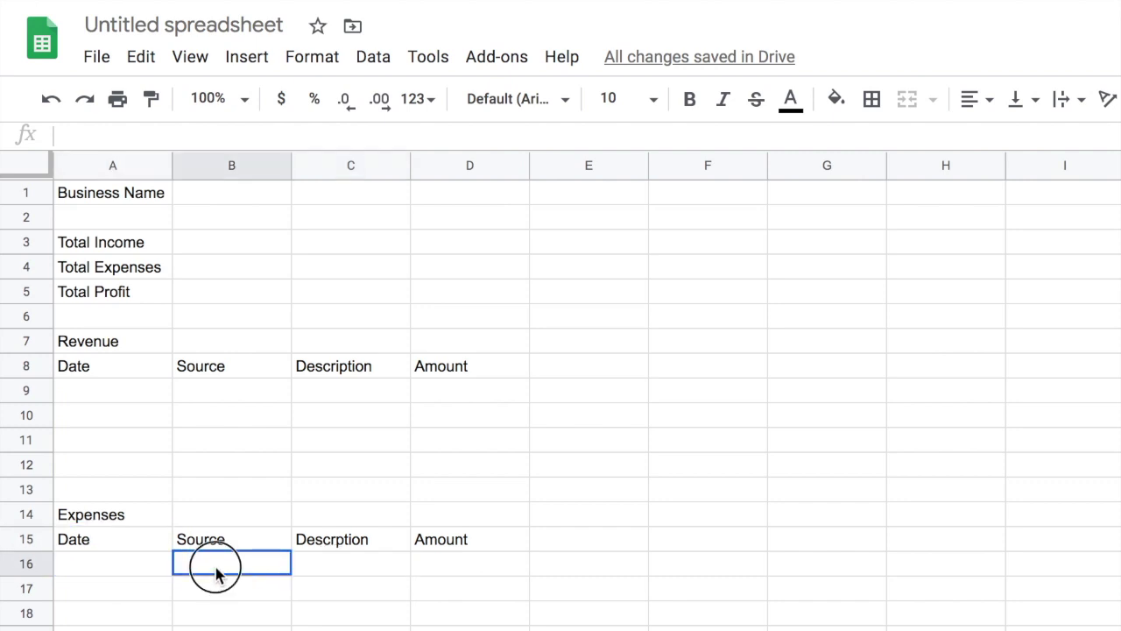
{"action": "left_click", "coordinate": [358, 576]}
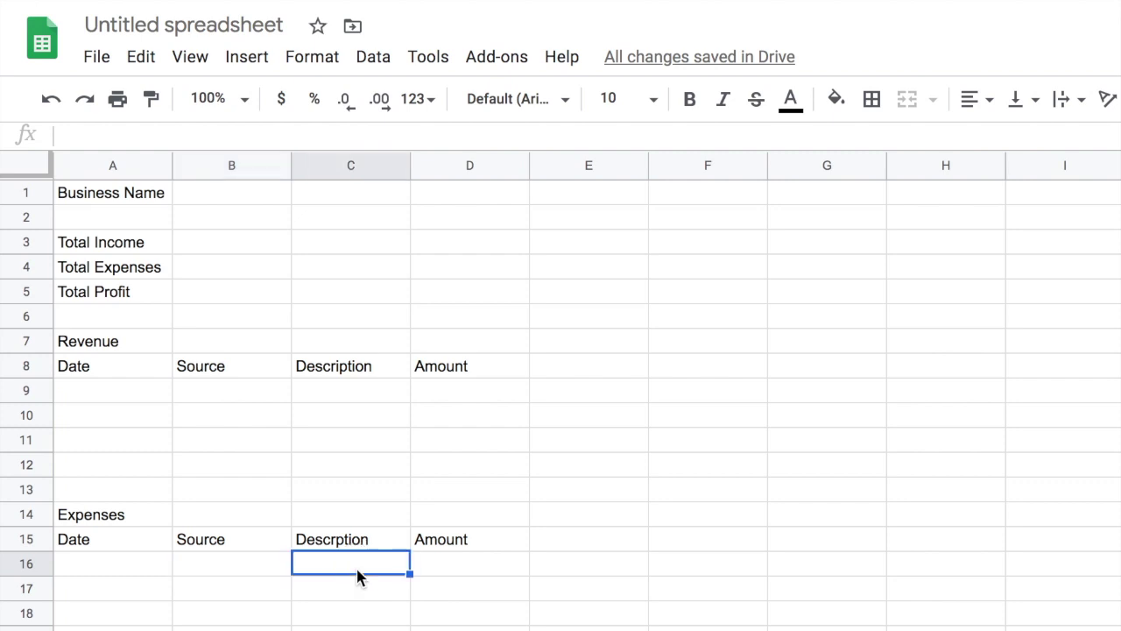
{"action": "left_click", "coordinate": [494, 569]}
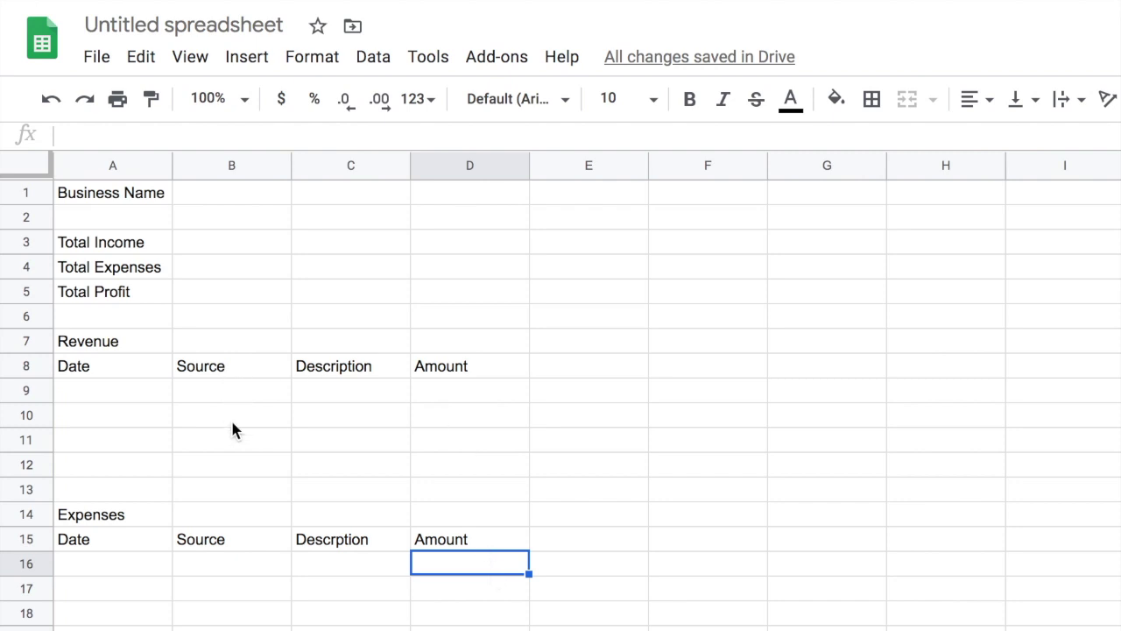
{"action": "scroll", "coordinate": [233, 429], "scroll_direction": "down", "scroll_amount": 2}
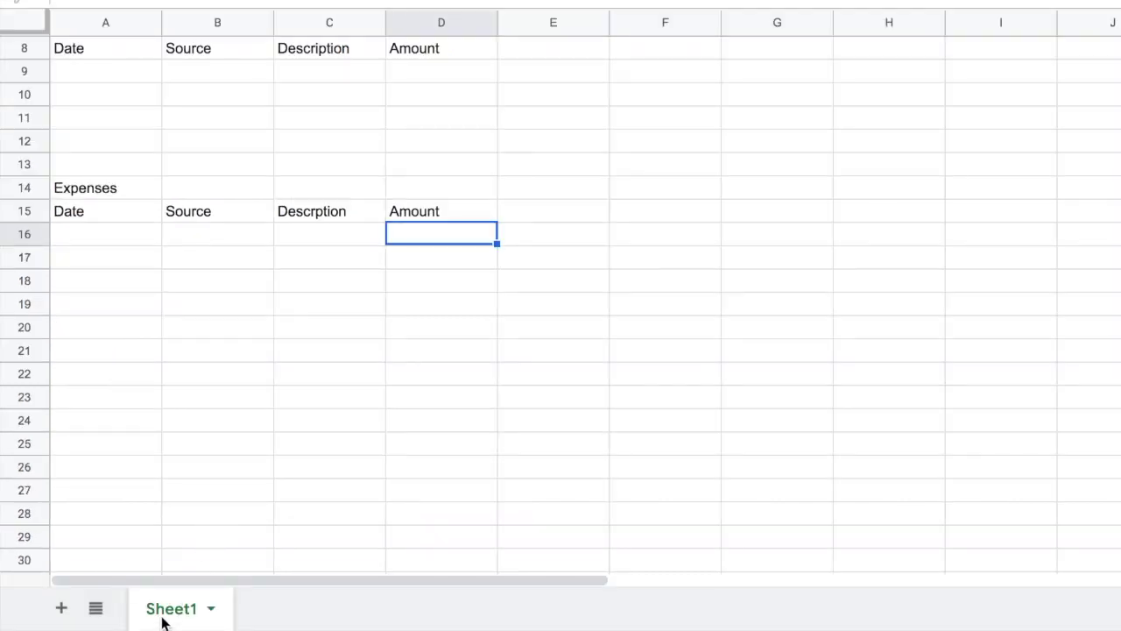
{"action": "left_click", "coordinate": [210, 608]}
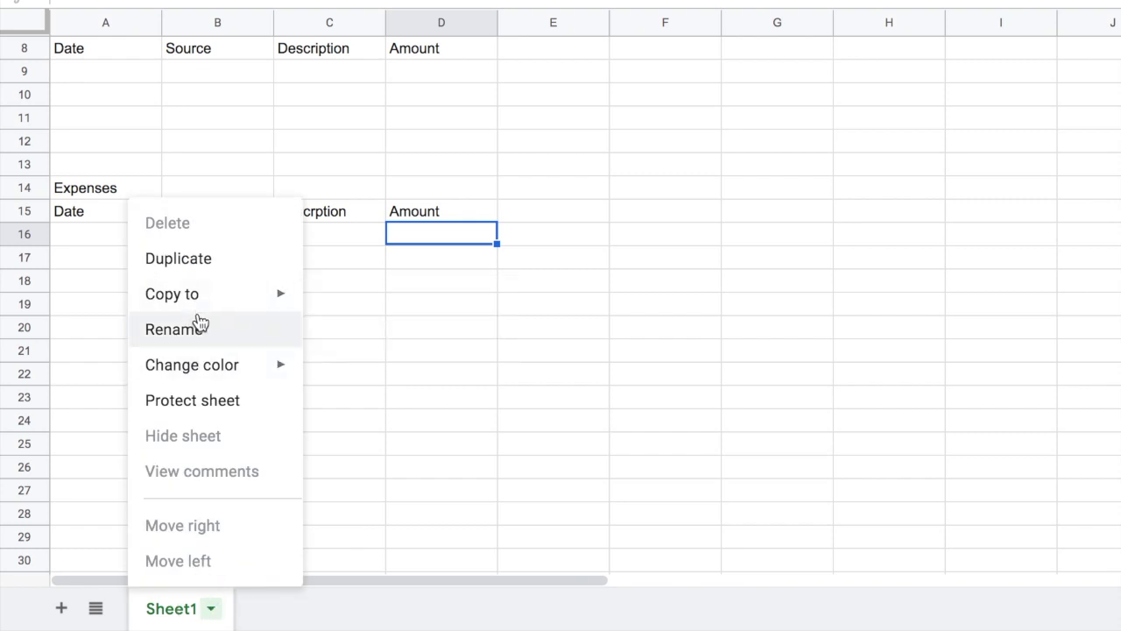
{"action": "left_click", "coordinate": [355, 367]}
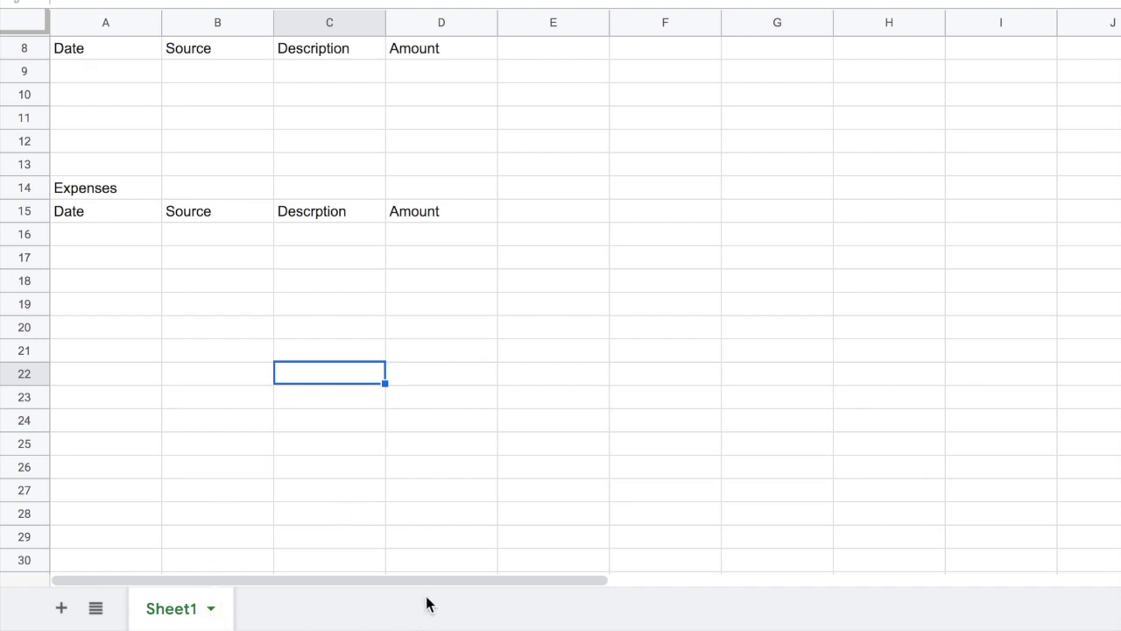
{"action": "scroll", "coordinate": [353, 540], "scroll_direction": "up", "scroll_amount": 2}
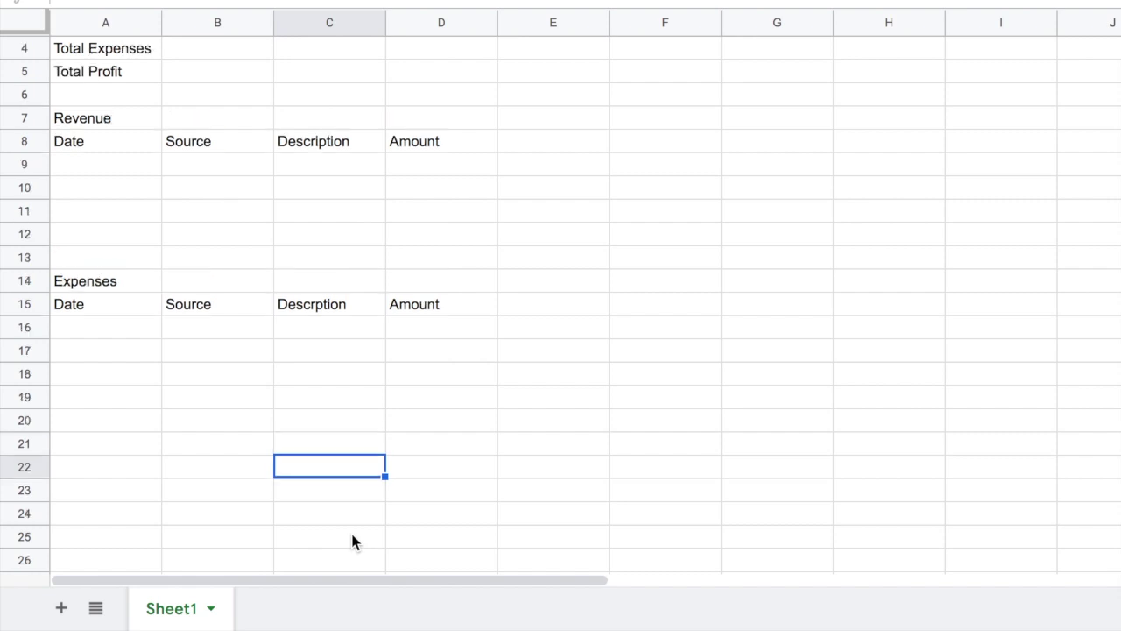
{"action": "scroll", "coordinate": [354, 540], "scroll_direction": "up", "scroll_amount": 1}
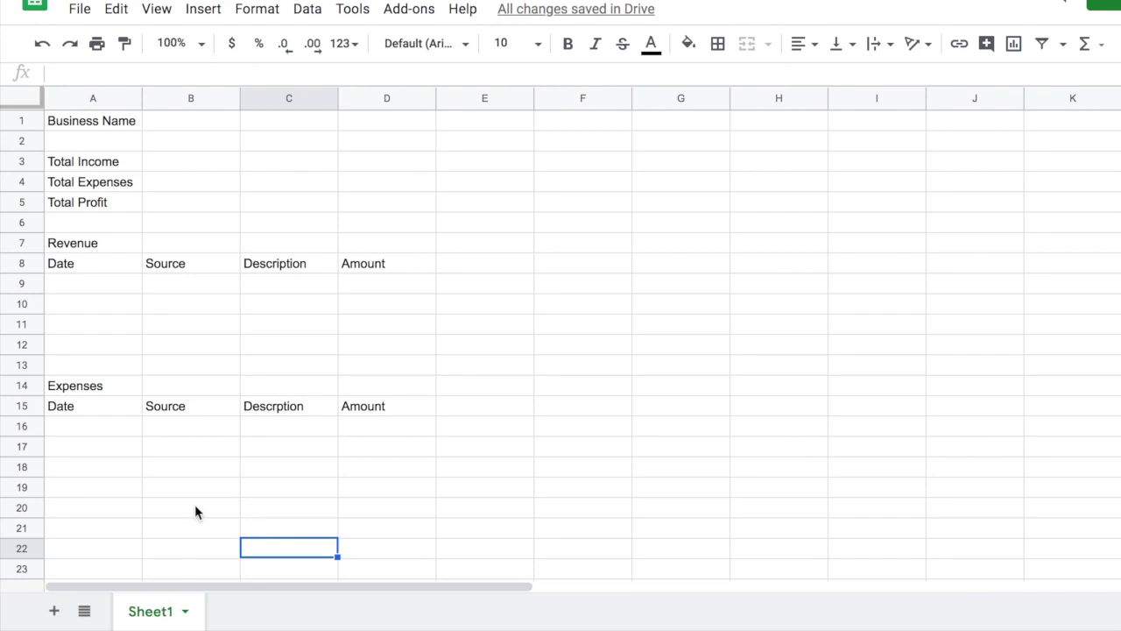
- Rename the sheet Sheet1 as May
{"action": "right_click", "coordinate": [145, 619]}
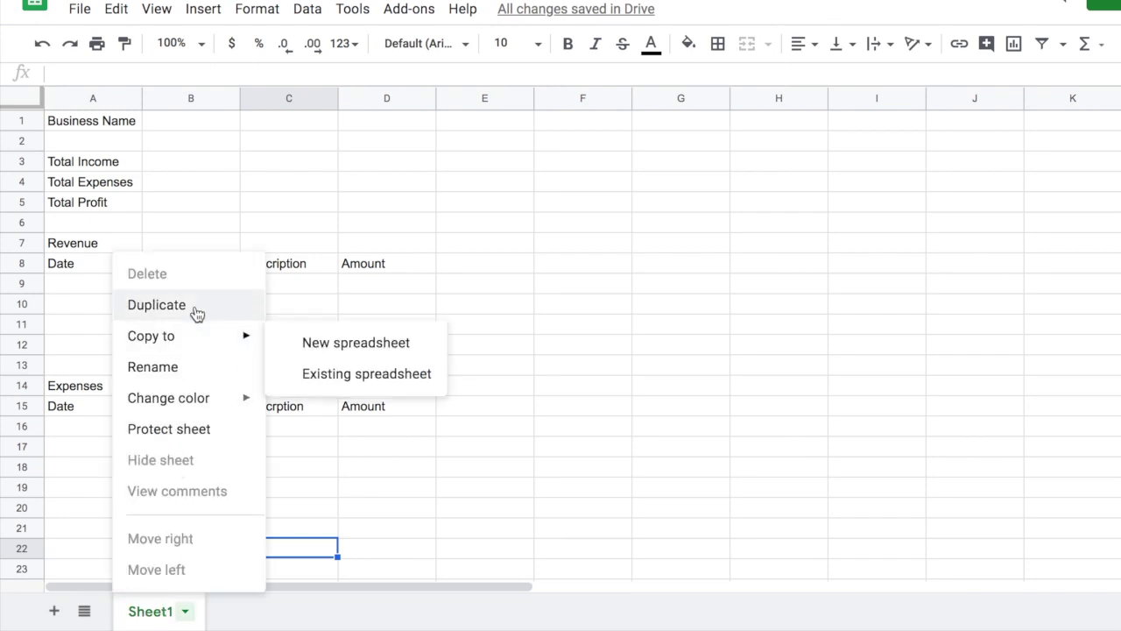
{"action": "left_click", "coordinate": [173, 368]}
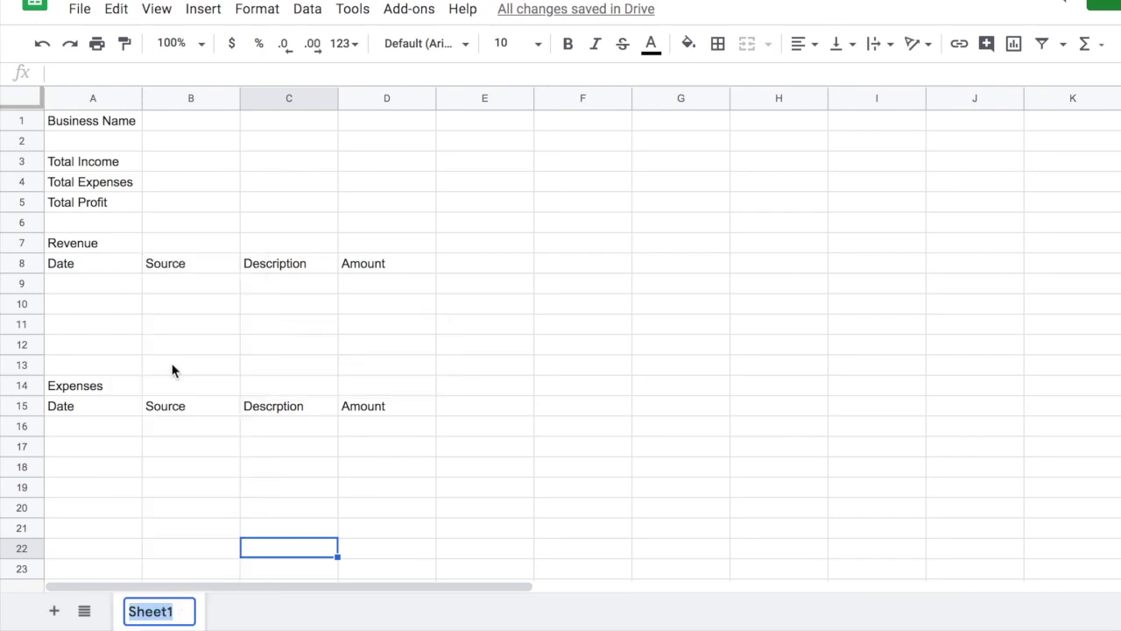
{"action": "type", "text": "May"}
{"action": "left_click", "coordinate": [171, 528]}
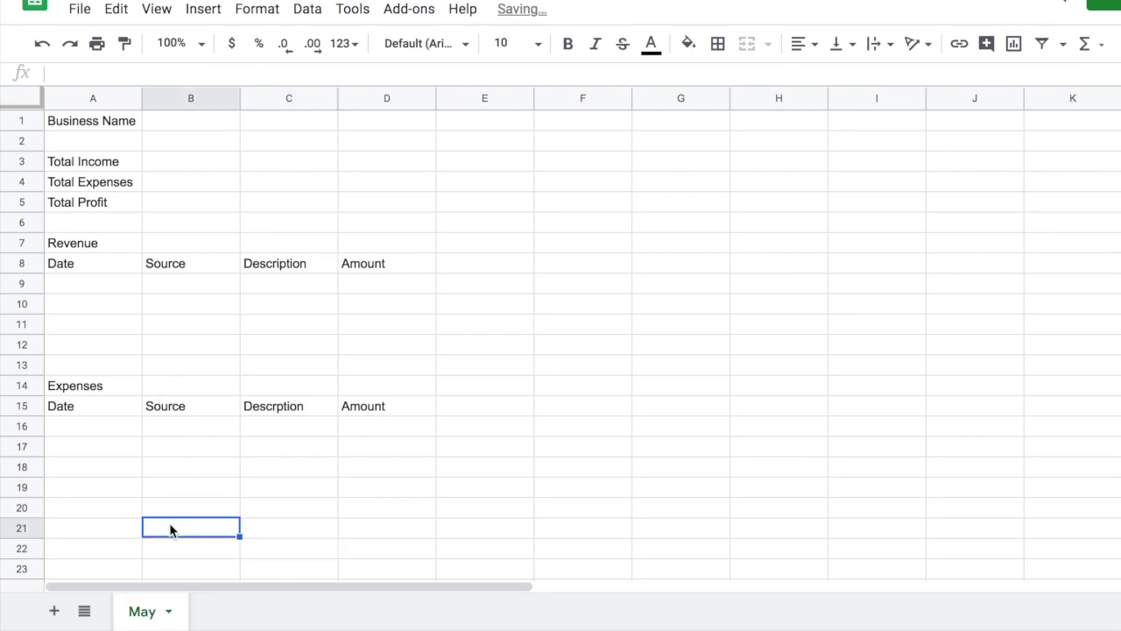
- Duplicate the May sheet within the same spreadsheet and rename the copy as June
{"action": "left_click", "coordinate": [168, 611]}
{"action": "mouse_move", "coordinate": [202, 341]}
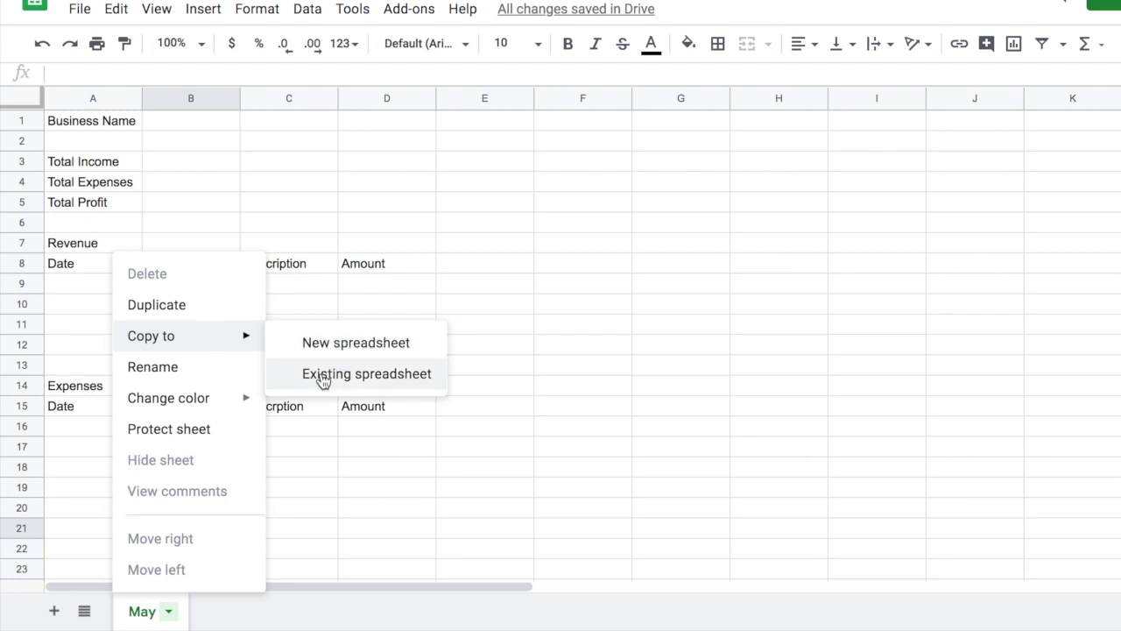
{"action": "left_click", "coordinate": [172, 305]}
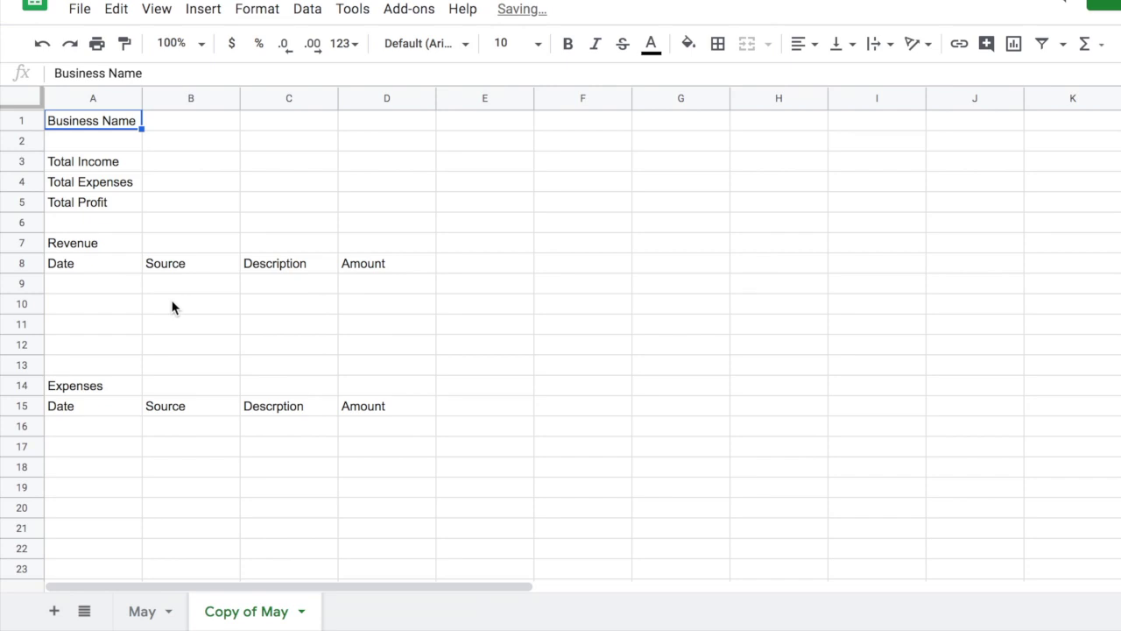
{"action": "right_click", "coordinate": [254, 617]}
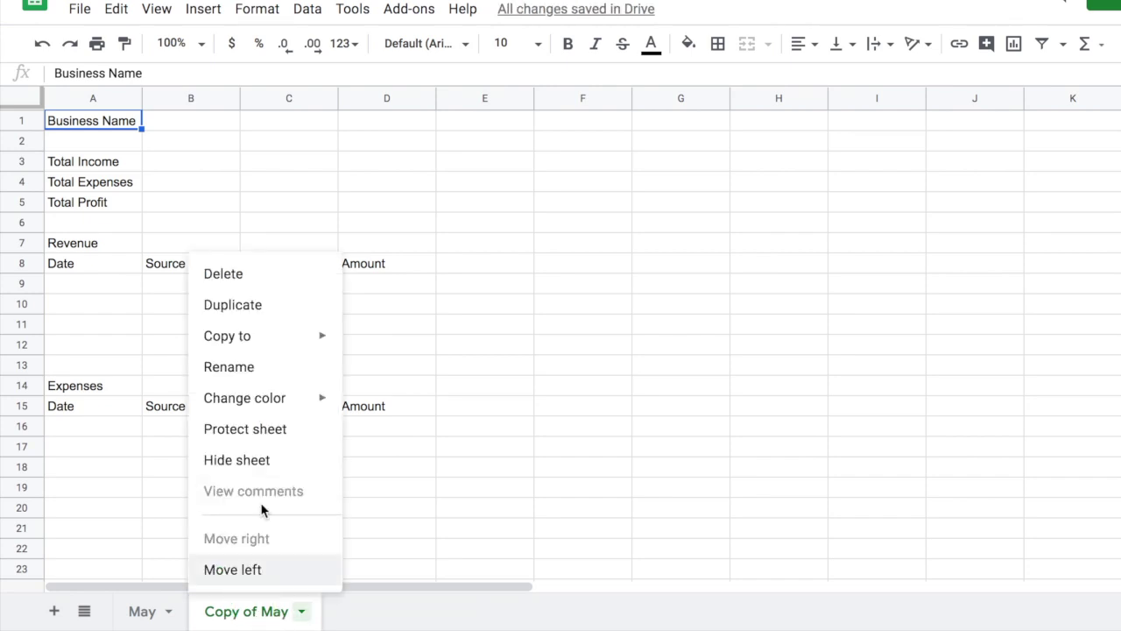
{"action": "left_click", "coordinate": [230, 367]}
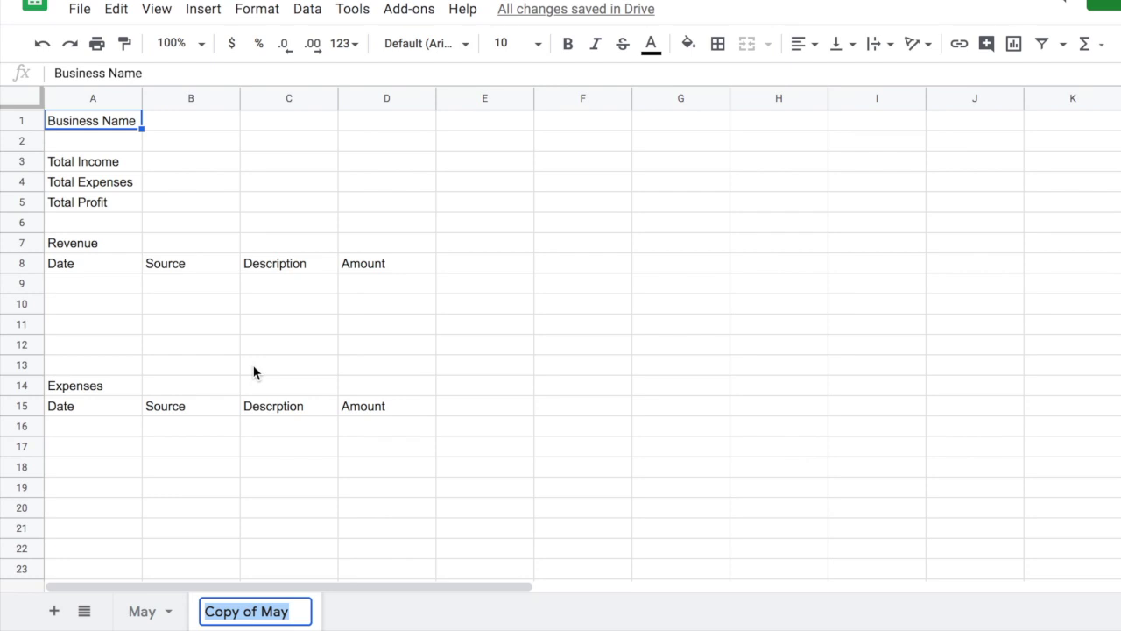
{"action": "type", "text": "June"}
{"action": "left_click", "coordinate": [246, 520]}
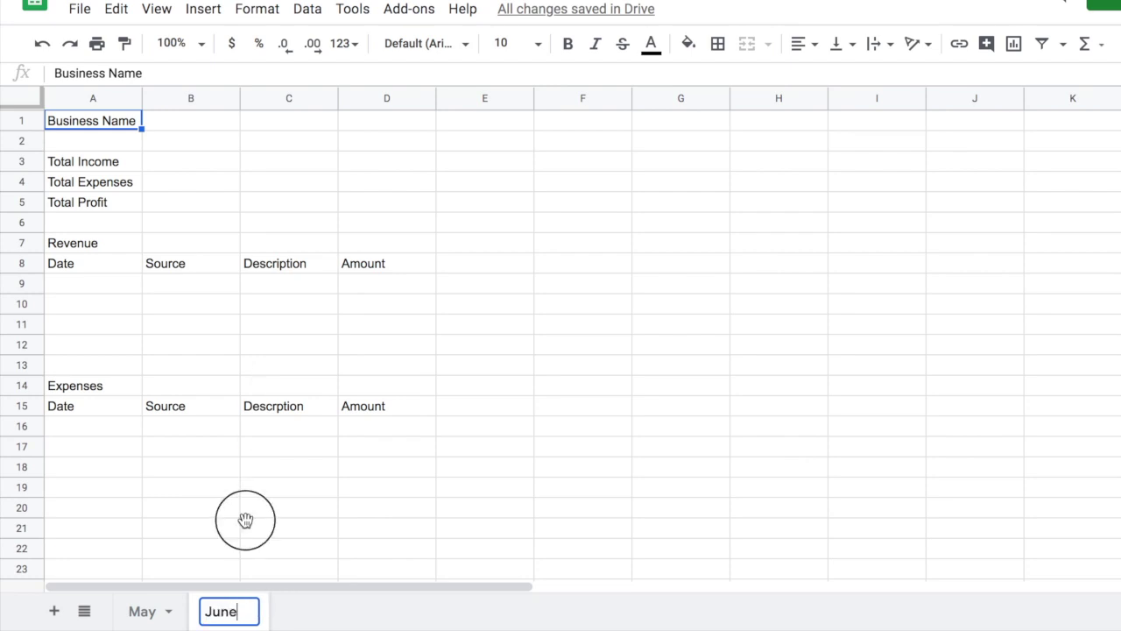
- Delete the June sheet and confirm the deletion, keeping only the May sheet
{"action": "left_click", "coordinate": [143, 609]}
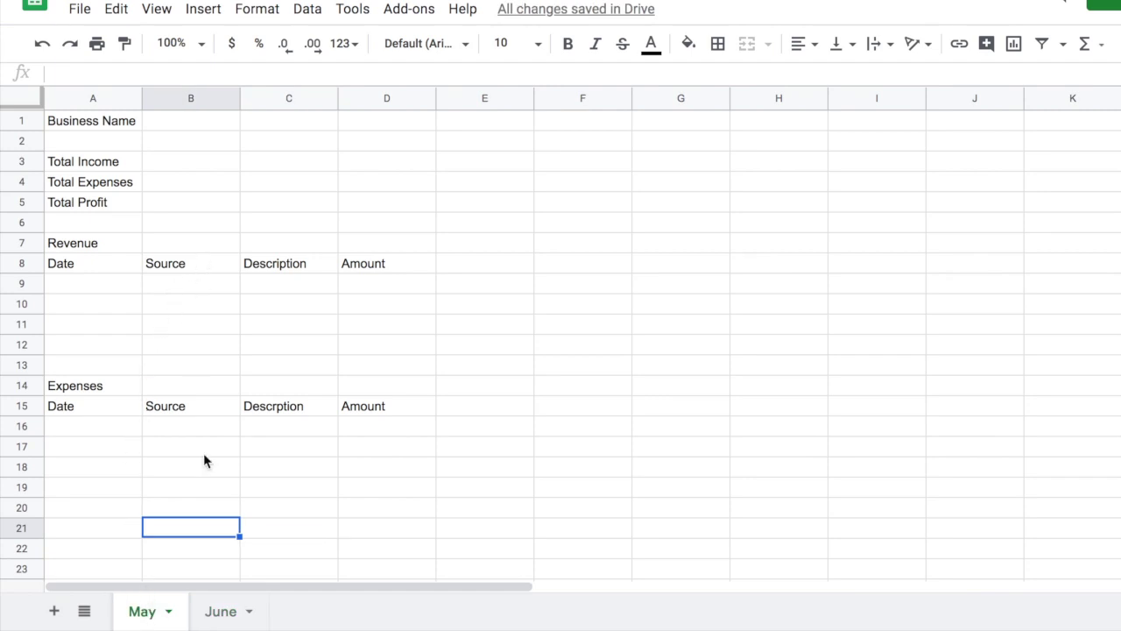
{"action": "left_click", "coordinate": [225, 614]}
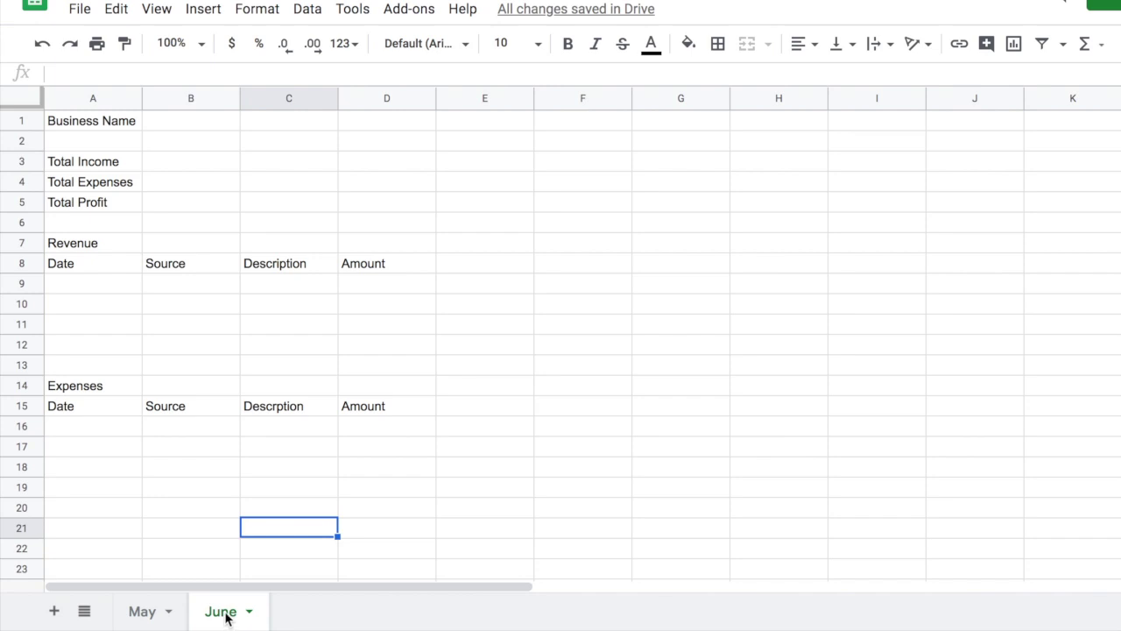
{"action": "right_click", "coordinate": [225, 614]}
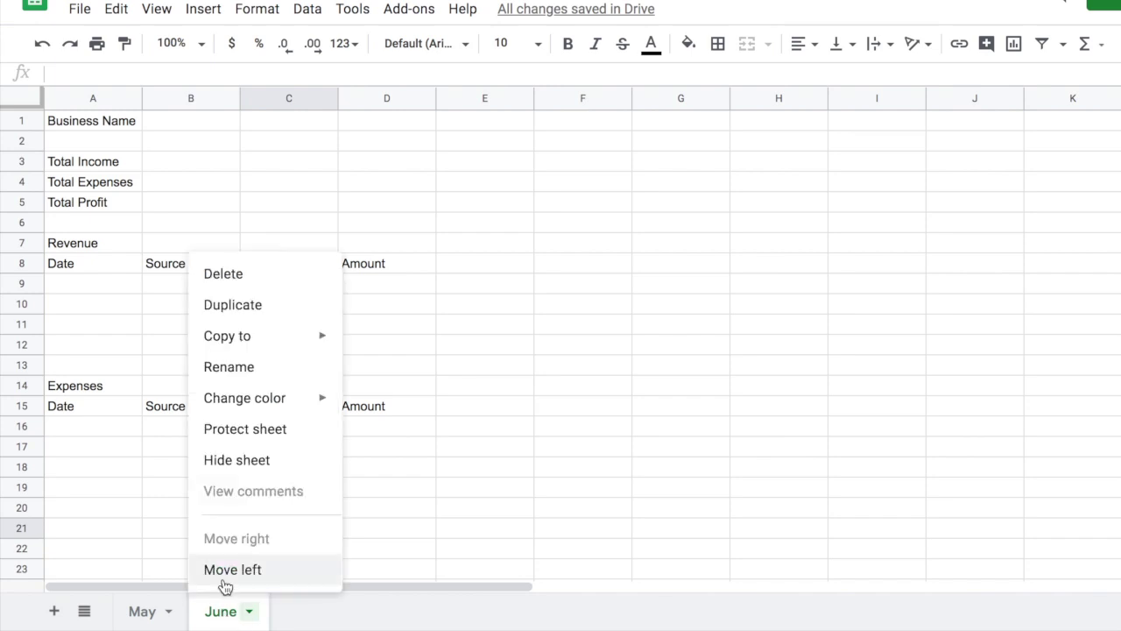
{"action": "left_click", "coordinate": [222, 274]}
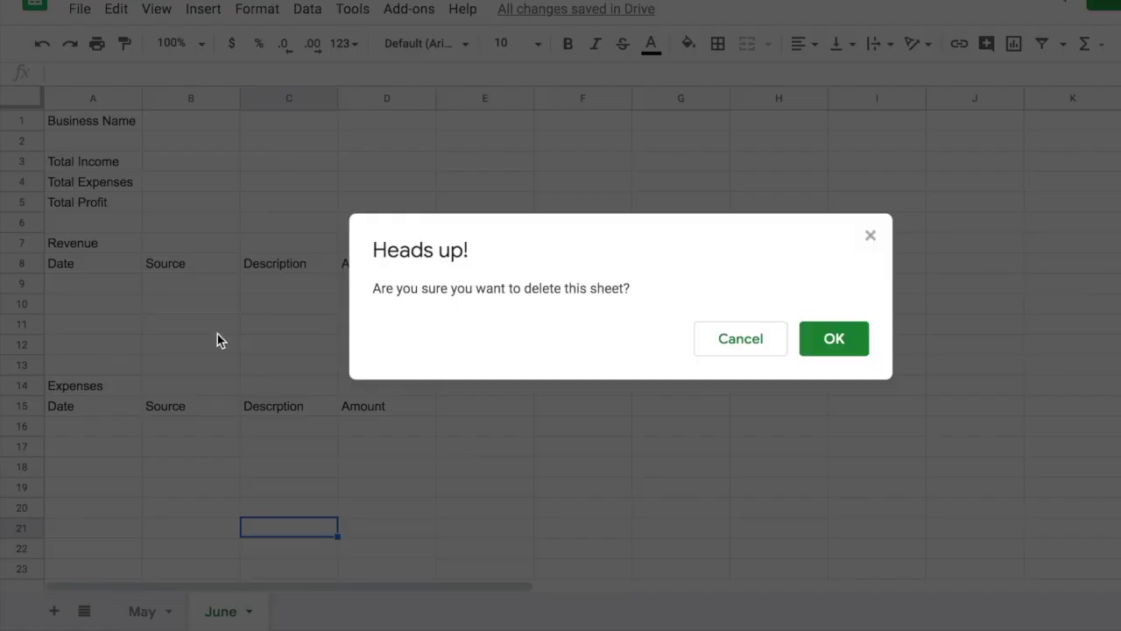
{"action": "left_click", "coordinate": [828, 343]}
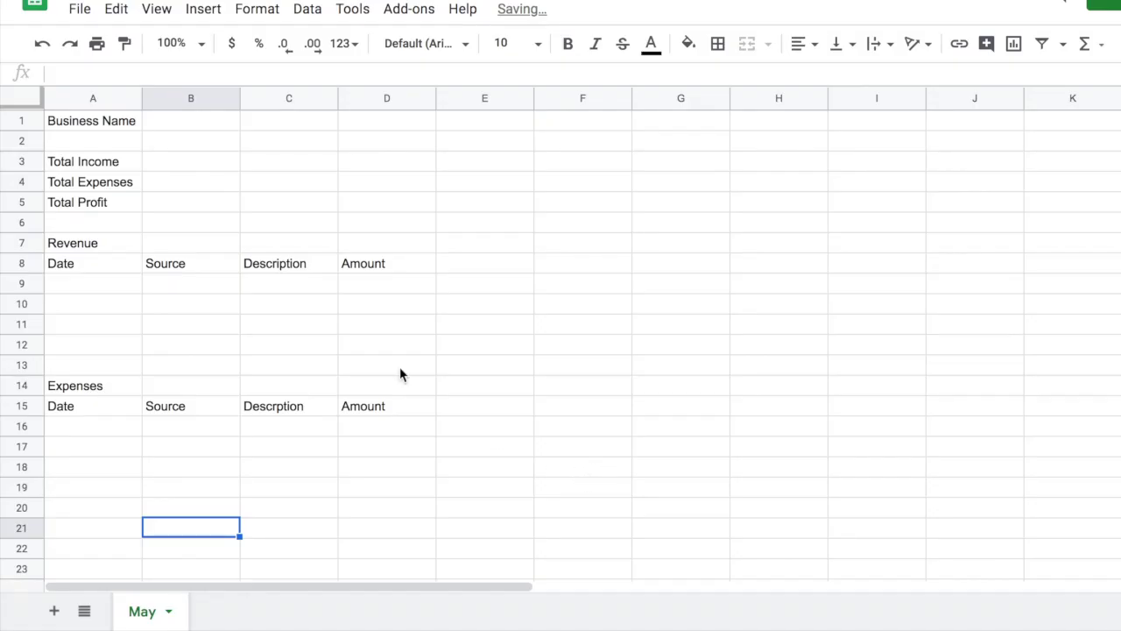
- Enter the date 5/1/2020 and the source Opening Balance in cells A9 and B9 of the Revenue section
{"action": "left_click", "coordinate": [120, 289]}
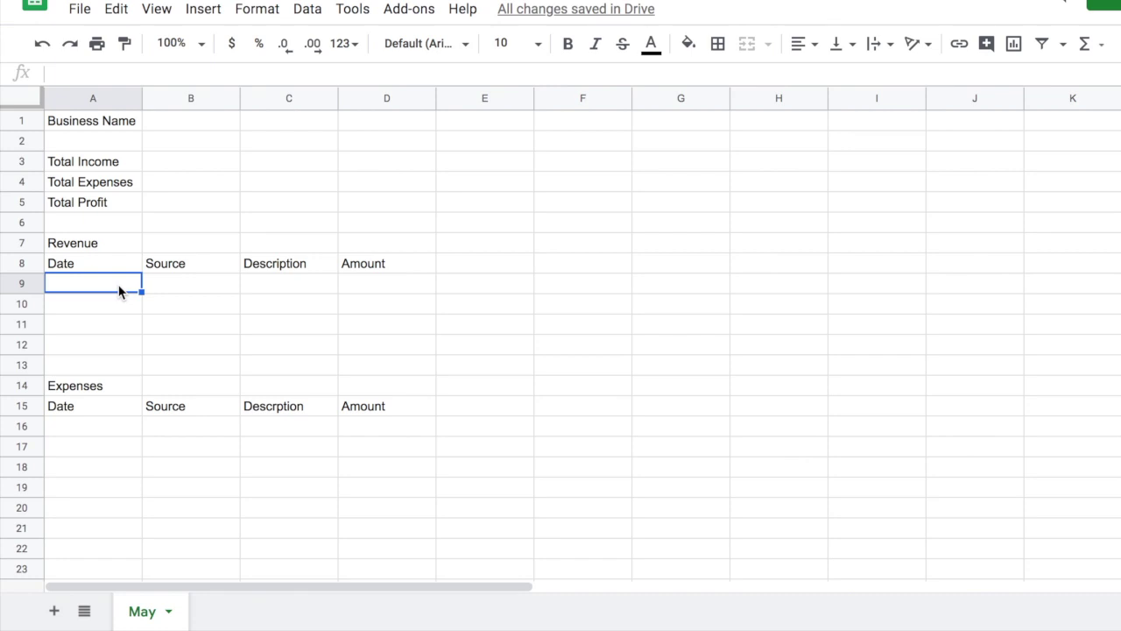
{"action": "type", "text": "5/1/"}
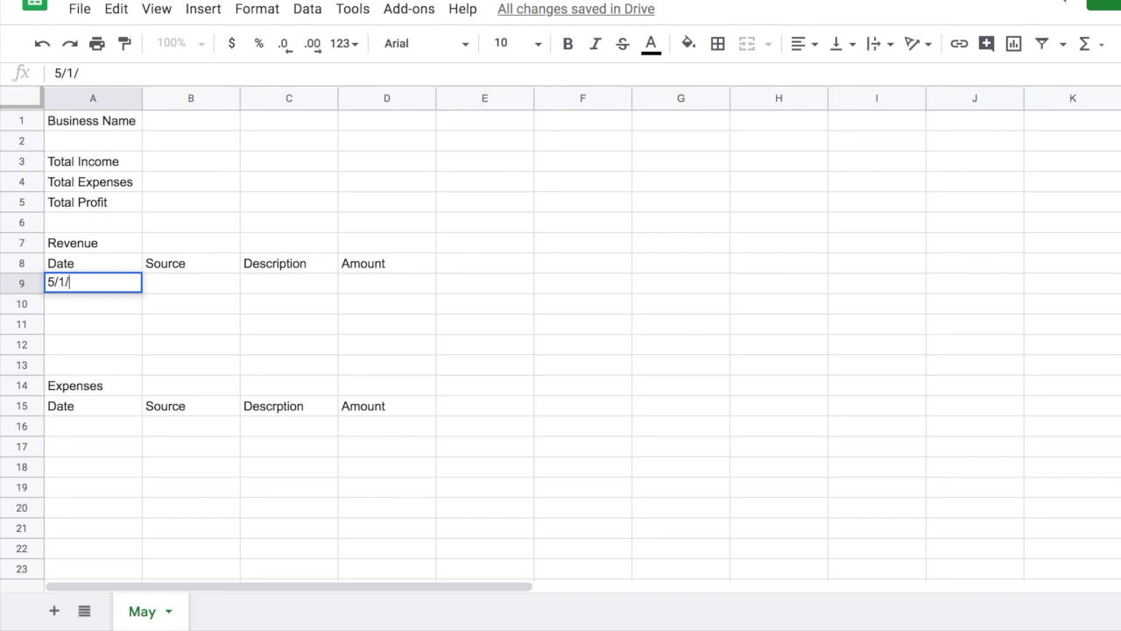
{"action": "type", "text": "2020"}
{"action": "key", "text": "Tab"}
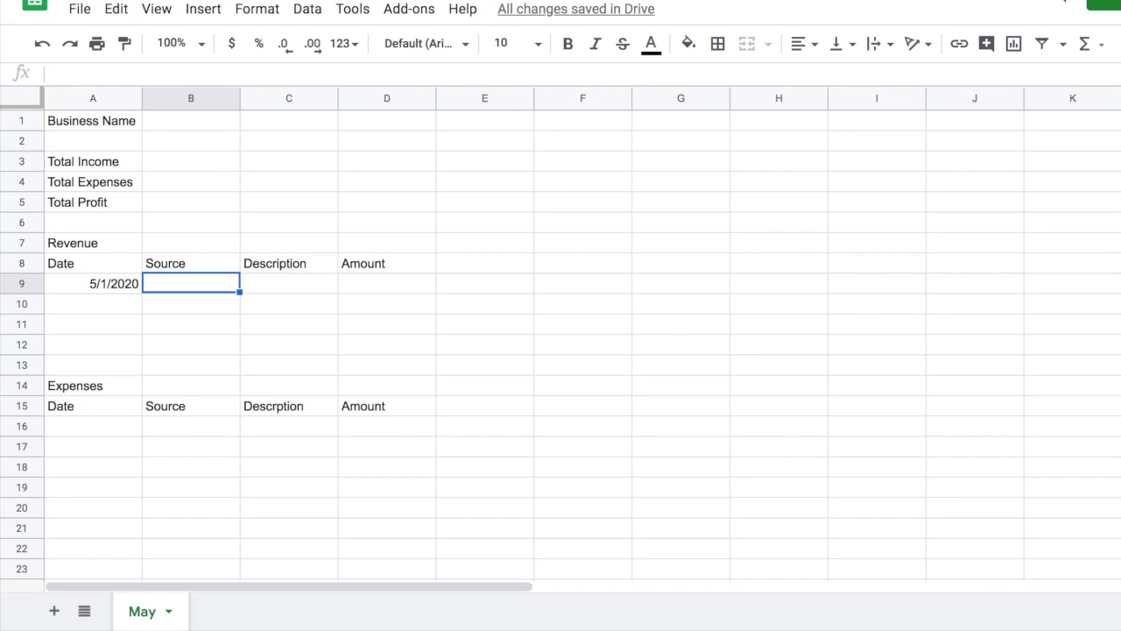
{"action": "type", "text": "Am"}
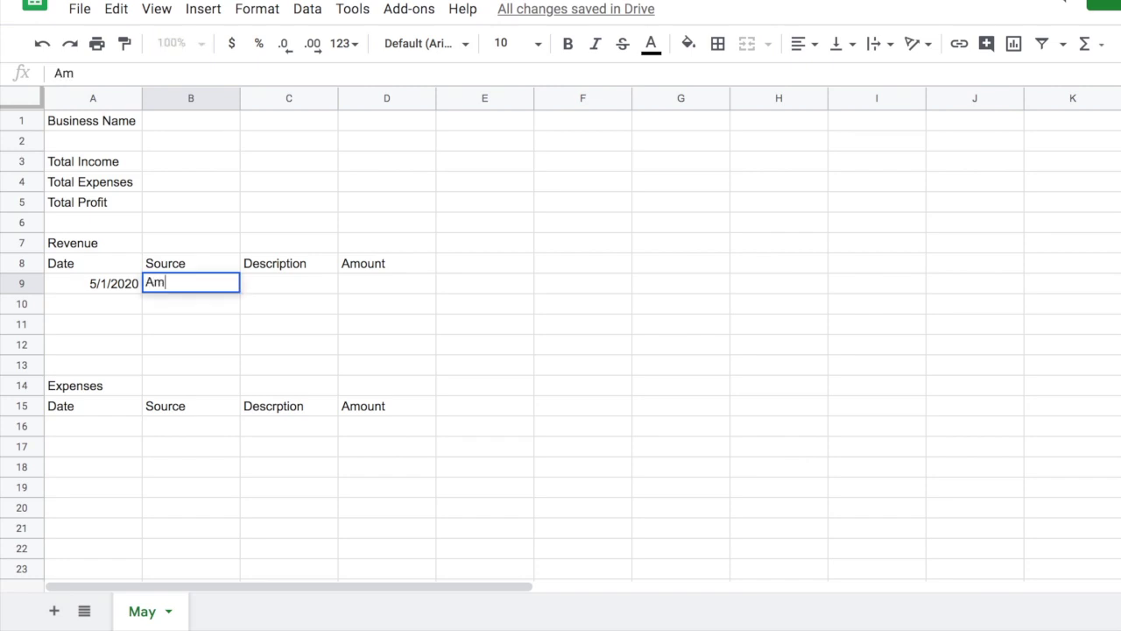
{"action": "key", "text": "BackSpace"}
{"action": "key", "text": "BackSpace"}
{"action": "type", "text": "Open"}
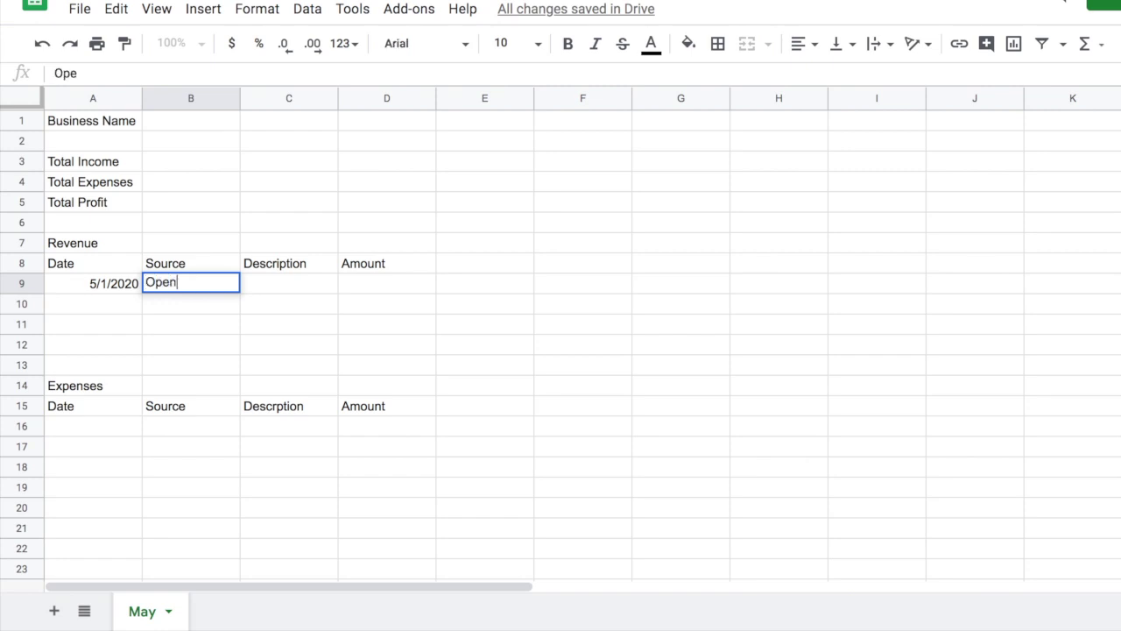
{"action": "type", "text": "ng Balance"}
{"action": "left_click", "coordinate": [289, 283]}
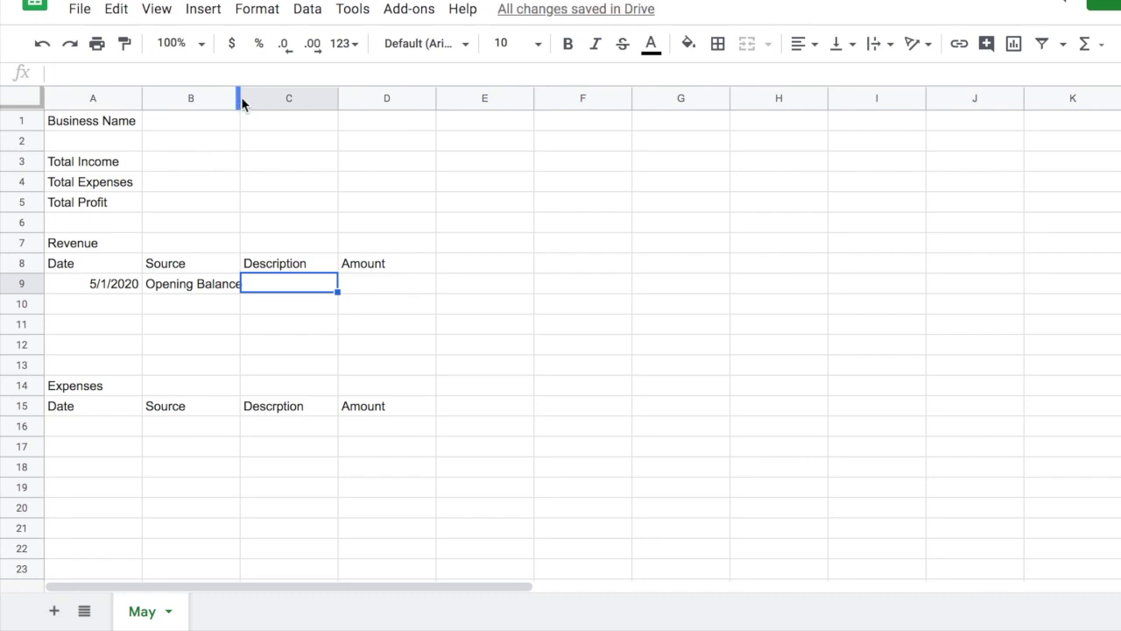
- Left-align the date in cell A9 and widen column B so Opening Balance fits with room to spare
{"action": "left_click_drag", "start_coordinate": [241, 95], "coordinate": [245, 95]}
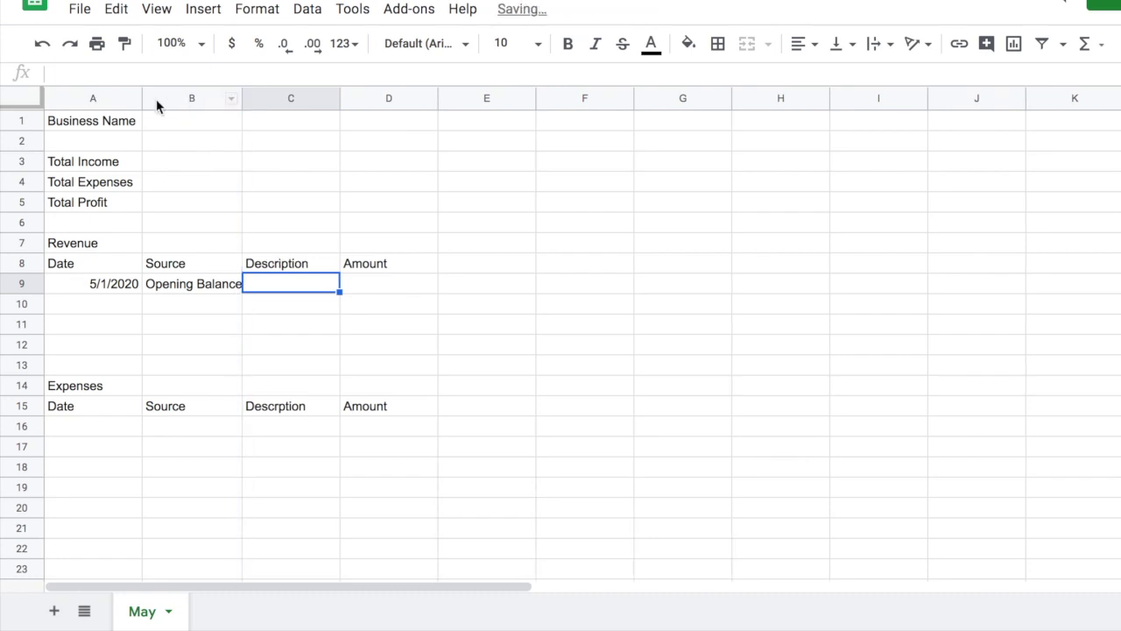
{"action": "left_click", "coordinate": [123, 285]}
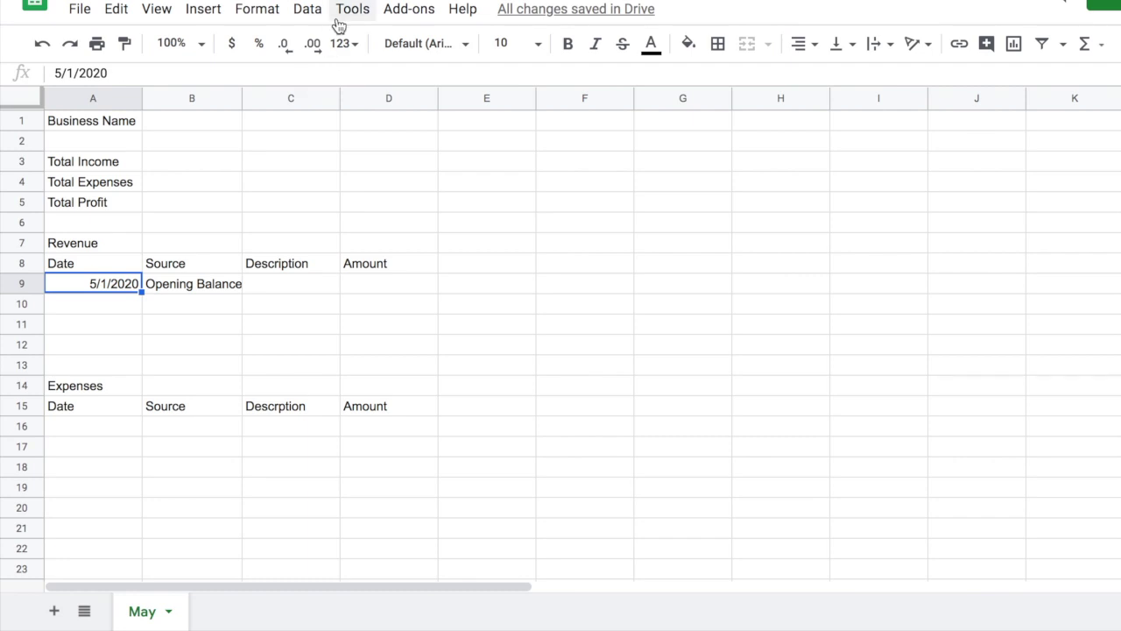
{"action": "left_click", "coordinate": [800, 44]}
{"action": "left_click", "coordinate": [801, 48]}
{"action": "left_click", "coordinate": [800, 48]}
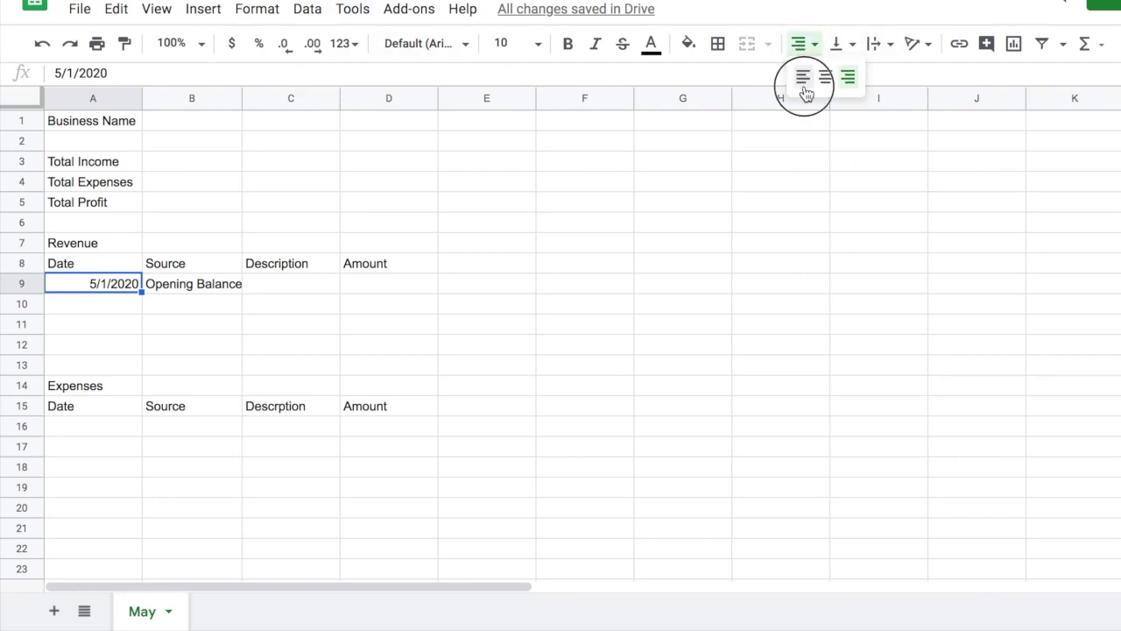
{"action": "left_click", "coordinate": [803, 77]}
{"action": "left_click", "coordinate": [237, 305]}
{"action": "left_click_drag", "start_coordinate": [245, 99], "coordinate": [272, 283]}
- Enter the description Investment for Business in cell C9 of the Opening Balance row
{"action": "left_click", "coordinate": [304, 286]}
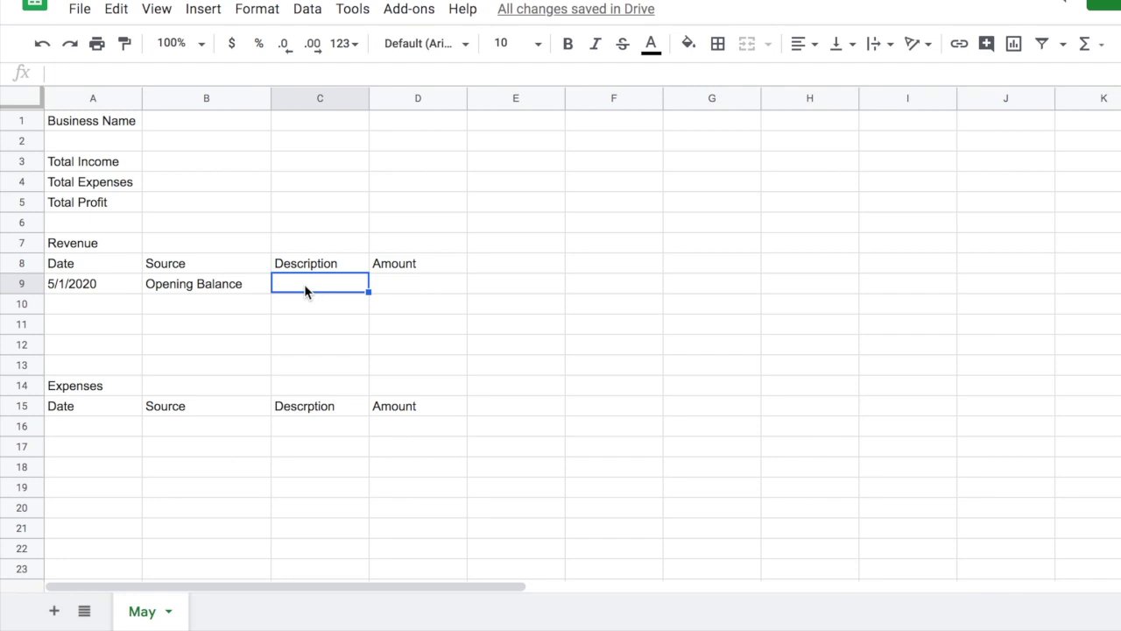
{"action": "type", "text": "In"}
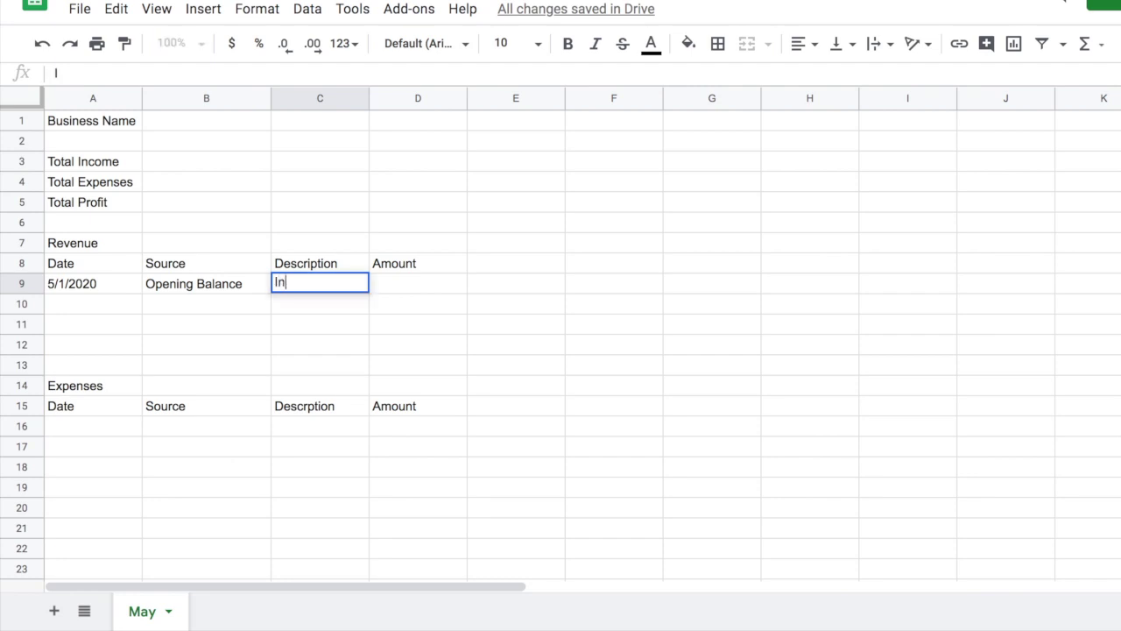
{"action": "type", "text": "vestment "}
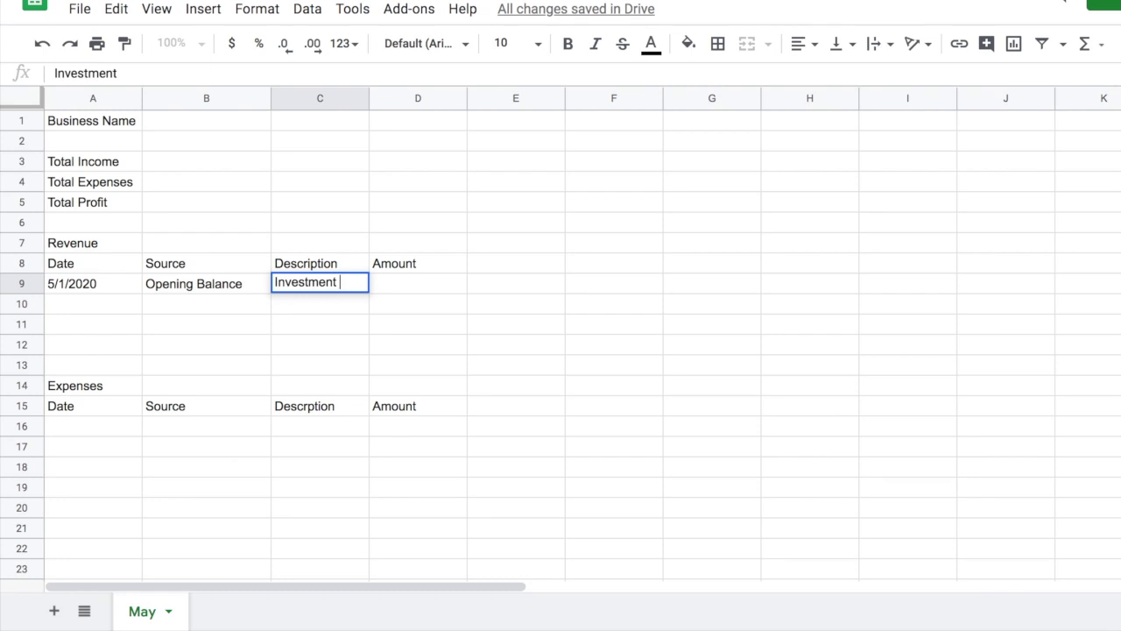
{"action": "type", "text": "for Business"}
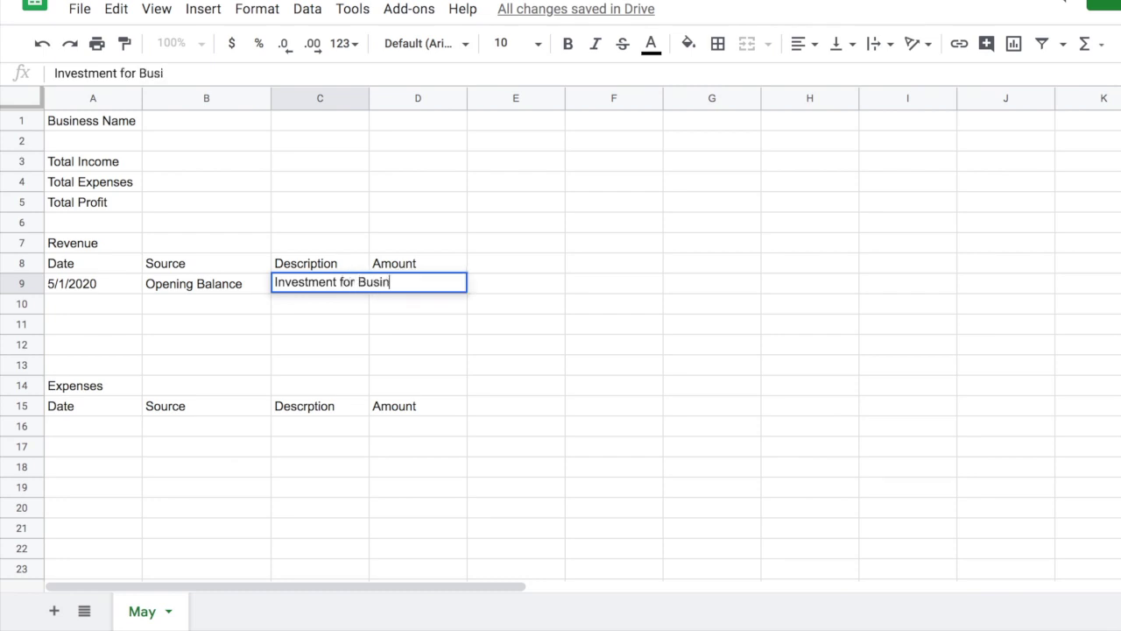
{"action": "left_click", "coordinate": [70, 282]}
{"action": "left_click", "coordinate": [298, 286]}
{"action": "left_click", "coordinate": [364, 303]}
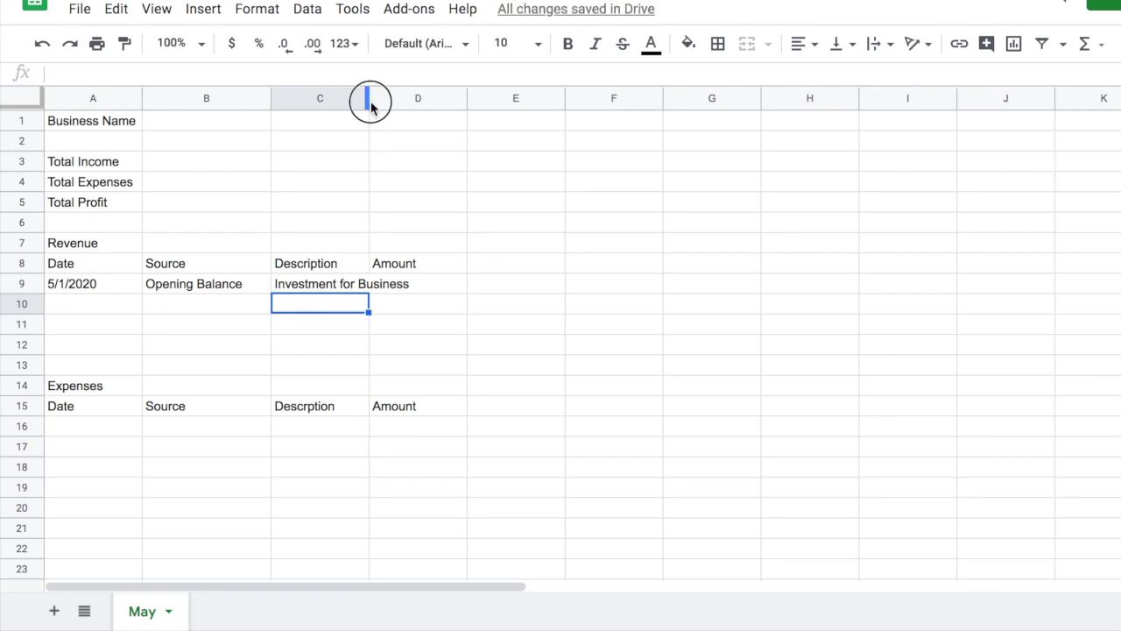
- Widen column C to fit the text Investment for Business
{"action": "left_click", "coordinate": [366, 98]}
{"action": "double_click", "coordinate": [370, 98]}
{"action": "left_click", "coordinate": [400, 270]}
{"action": "left_click", "coordinate": [372, 289]}
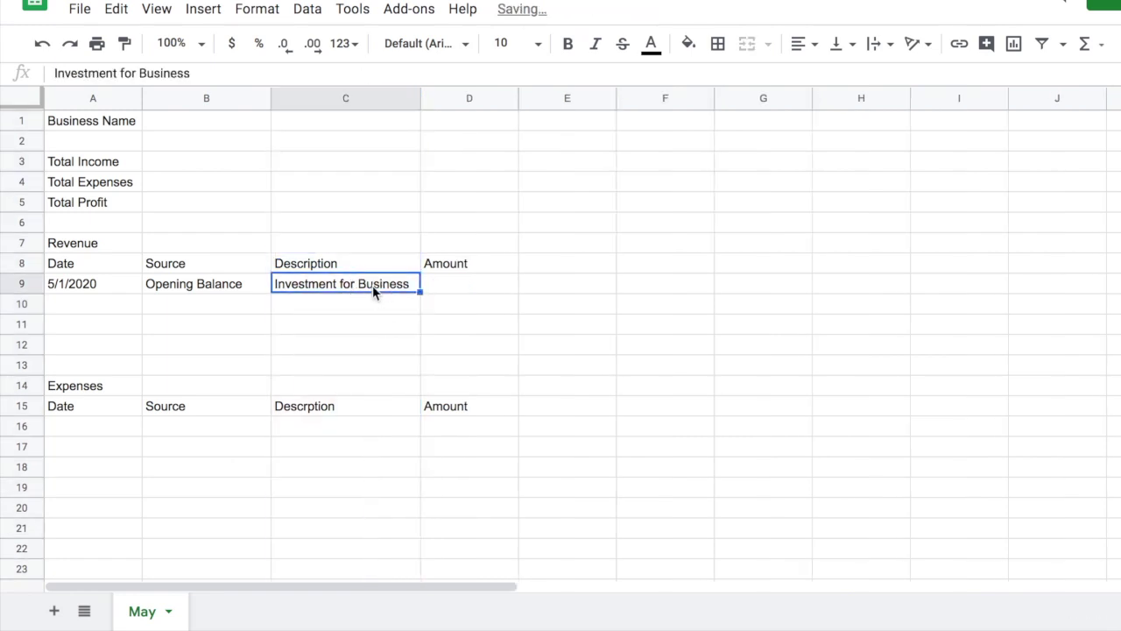
{"action": "left_click", "coordinate": [237, 285]}
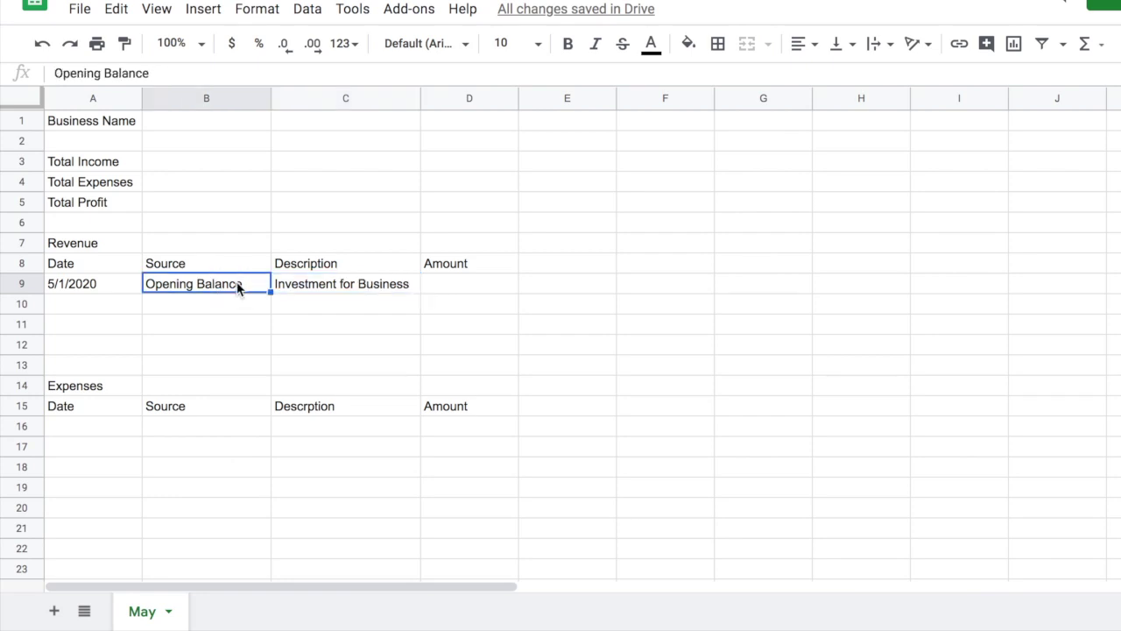
- Enter the amount $500.00 in cell D9 for the Opening Balance entry
{"action": "left_click", "coordinate": [473, 285]}
{"action": "type", "text": "$500.00"}
{"action": "key", "text": "Return"}
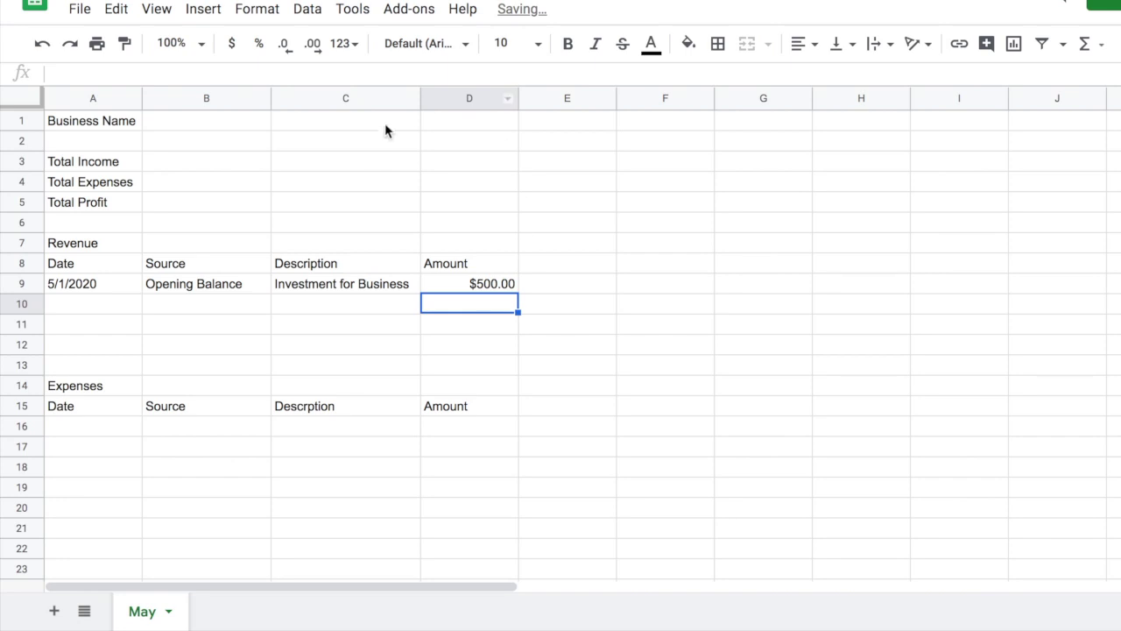
{"action": "left_click", "coordinate": [495, 349]}
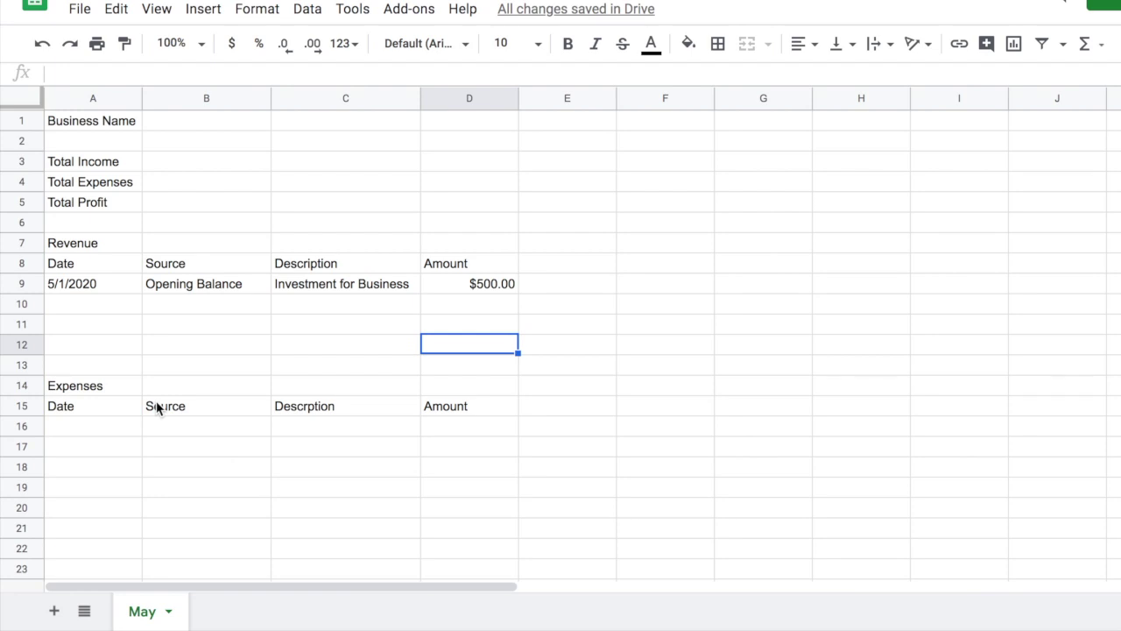
- Enter the date 5/2/2020 and the source Vistaprint in cells A16 and B16 of the Expenses section
{"action": "left_click", "coordinate": [74, 426]}
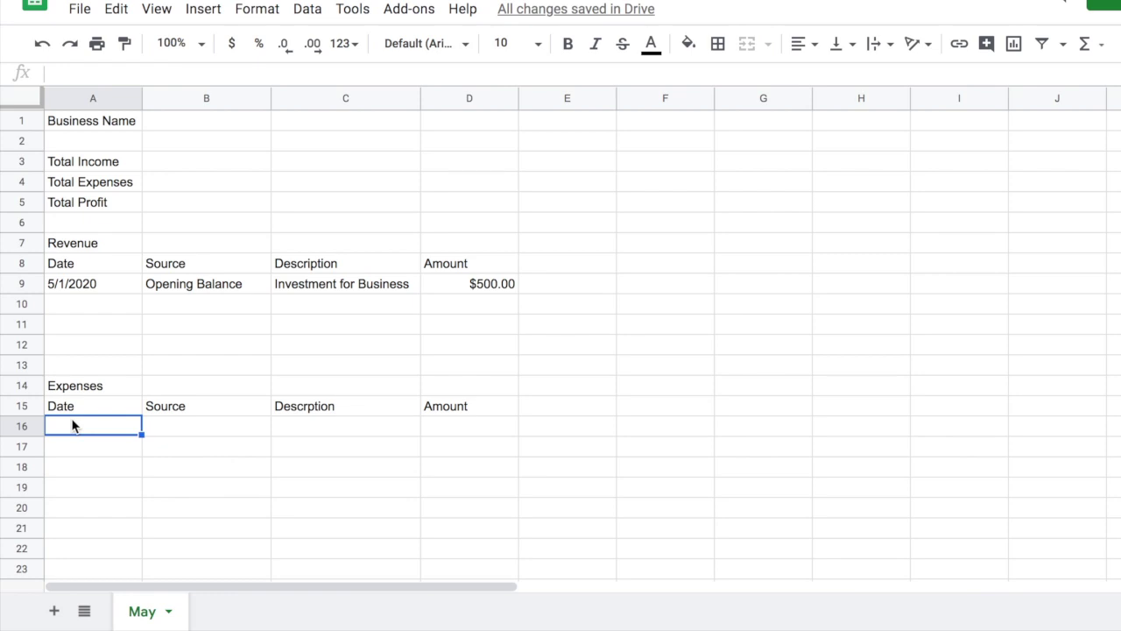
{"action": "type", "text": "5/2/"}
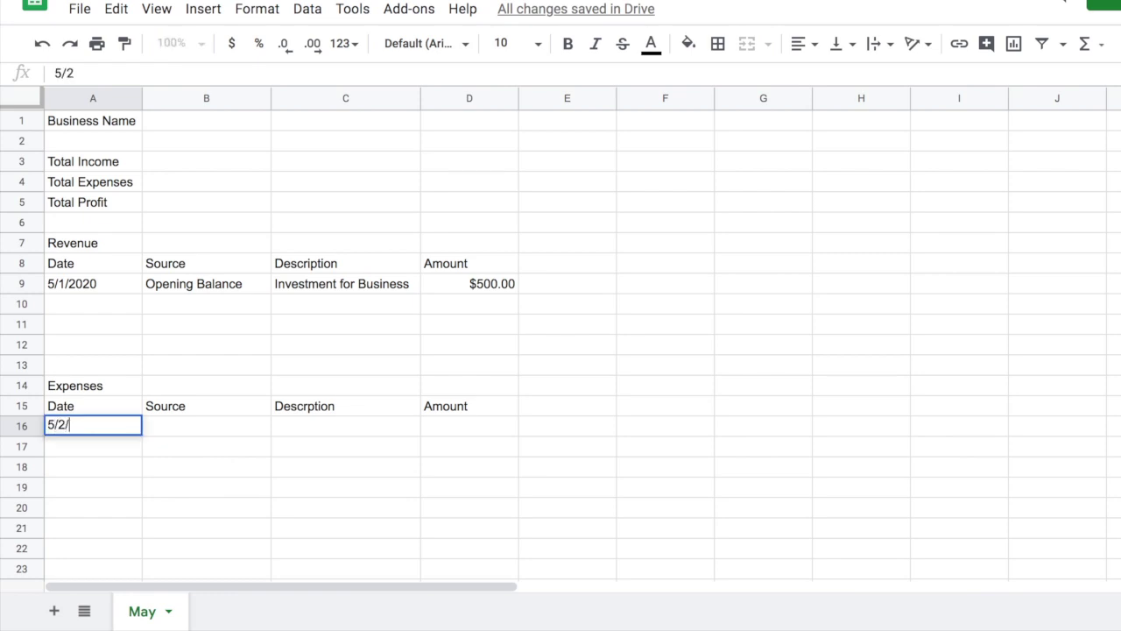
{"action": "type", "text": "2020"}
{"action": "key", "text": "Tab"}
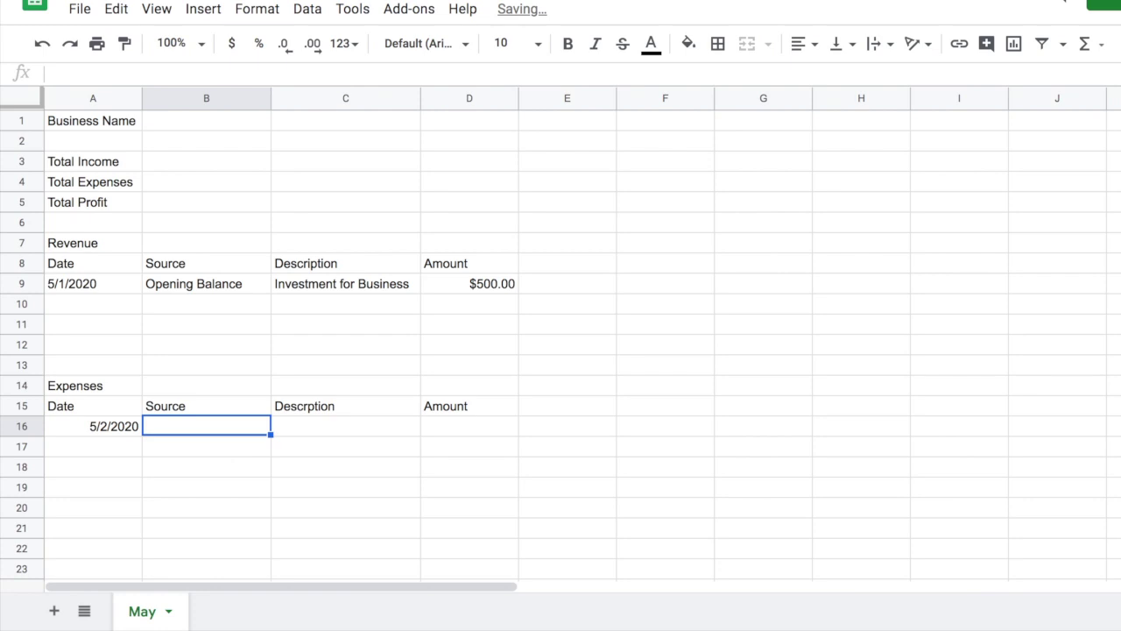
{"action": "type", "text": "Vista"}
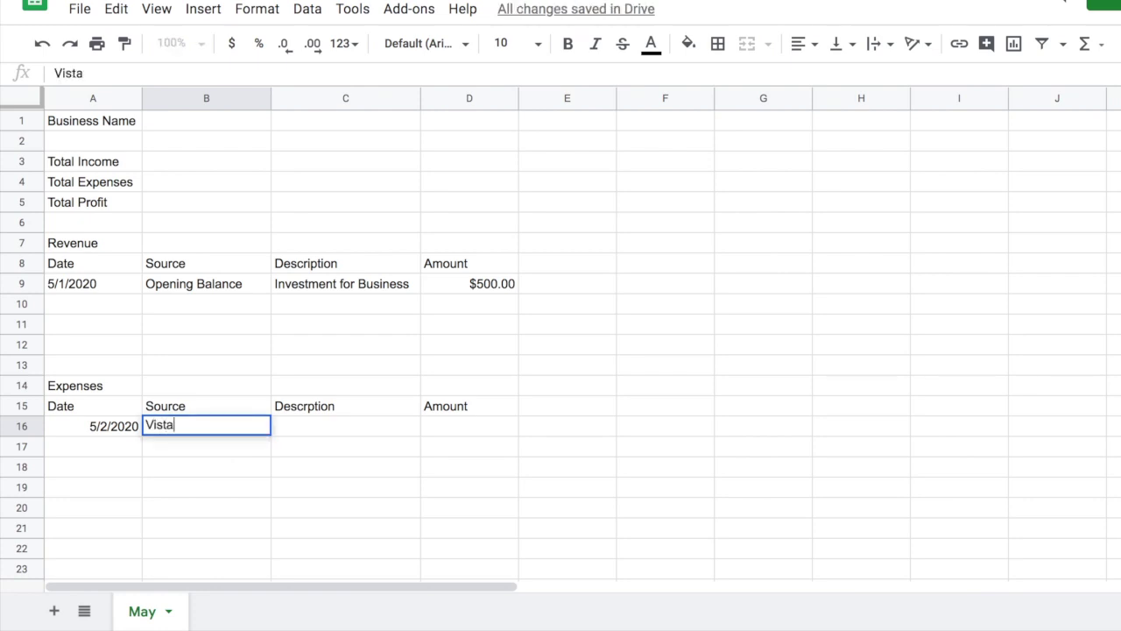
{"action": "type", "text": "s"}
{"action": "key", "text": "BackSpace"}
{"action": "type", "text": "print"}
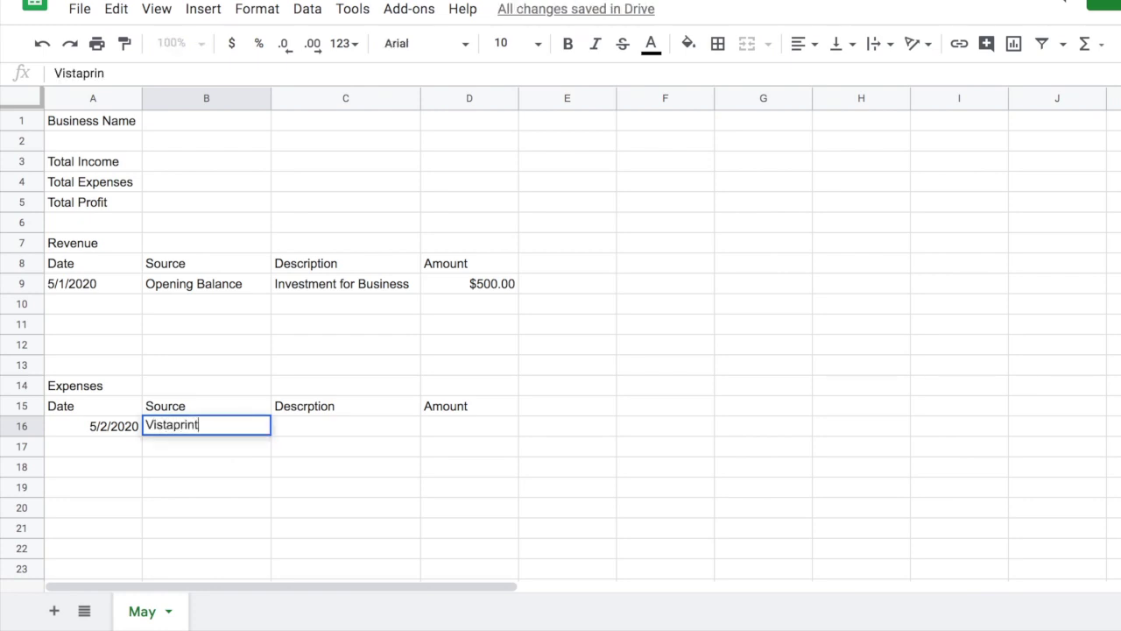
{"action": "key", "text": "Tab"}
- Enter the description Business Cards - 500 in cell C16 for the Vistaprint expense
{"action": "type", "text": "Busines"}
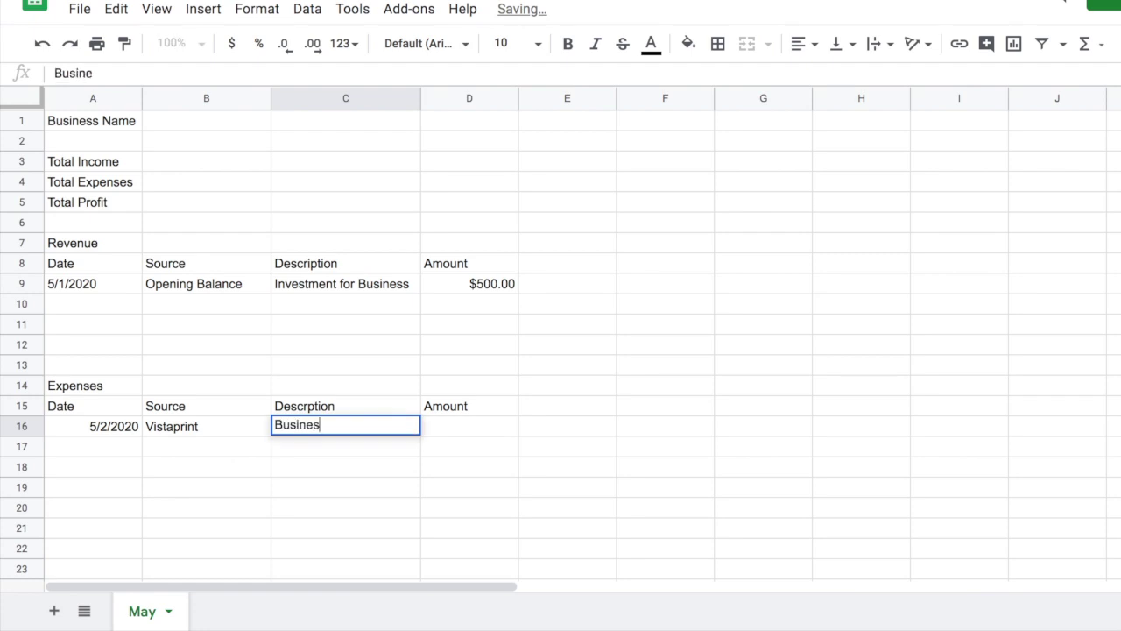
{"action": "type", "text": "s Cards -"}
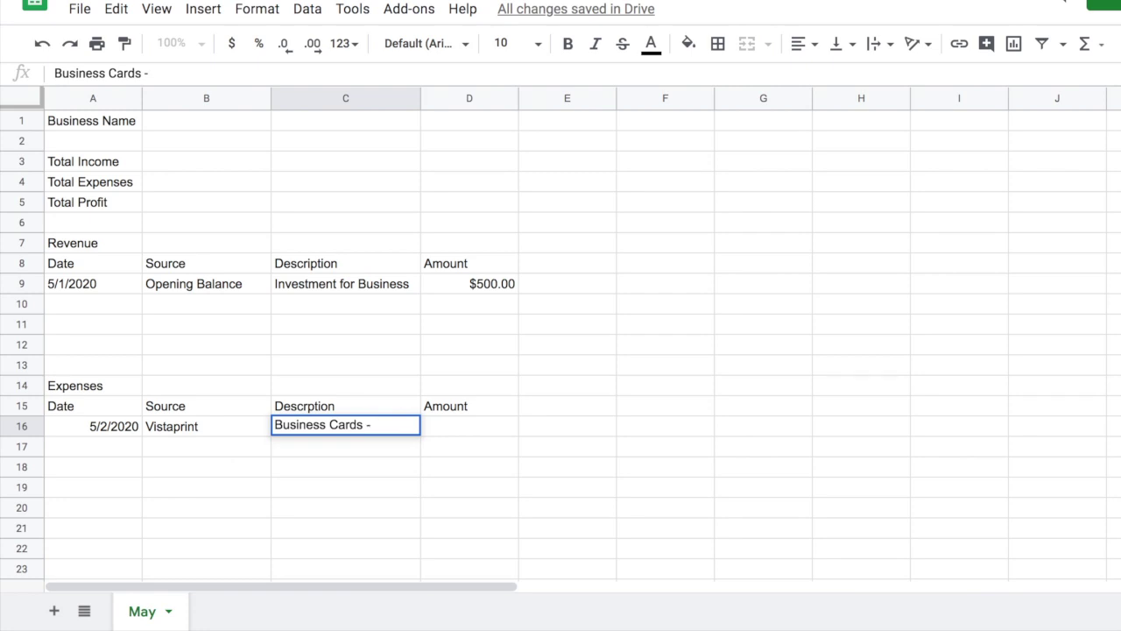
{"action": "type", "text": "500"}
{"action": "left_click", "coordinate": [469, 426]}
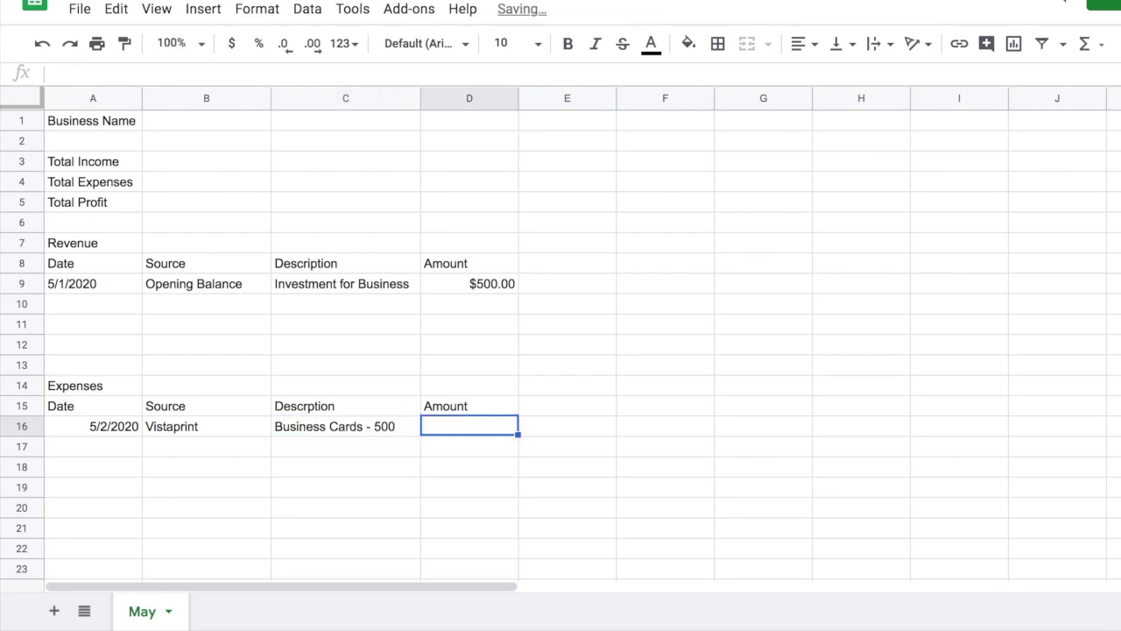
- Insert qty before 500 in cell C16 so the description reads Business Cards - qty 500, and select amount cell D16
{"action": "left_click", "coordinate": [377, 427]}
{"action": "double_click", "coordinate": [377, 426]}
{"action": "left_click", "coordinate": [377, 427]}
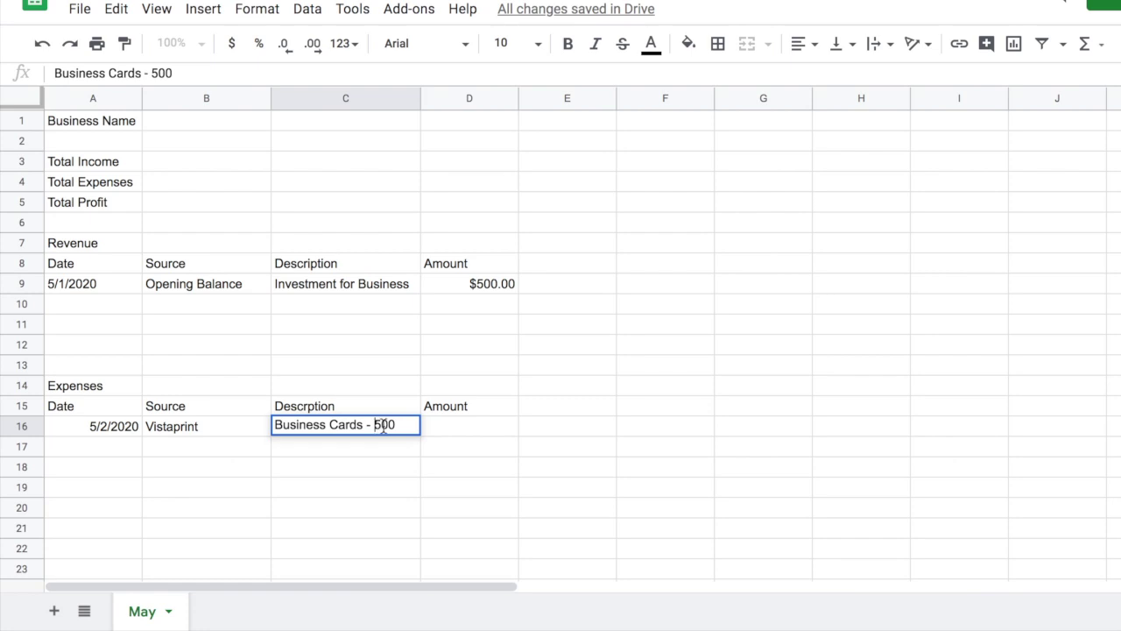
{"action": "type", "text": "qty"}
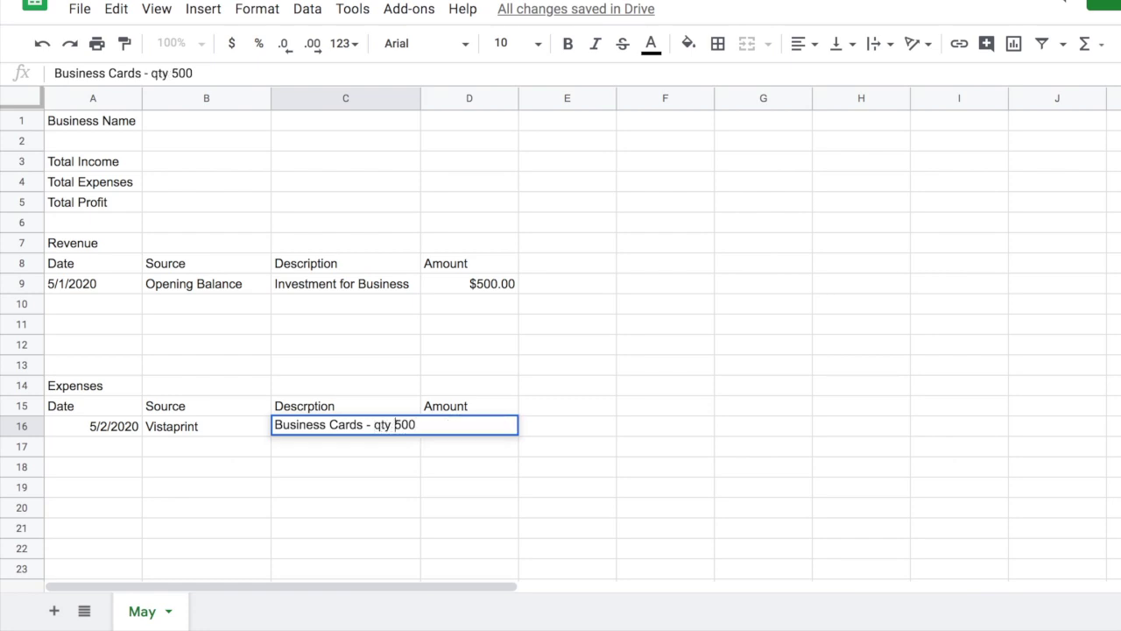
{"action": "left_click", "coordinate": [432, 466]}
{"action": "left_click", "coordinate": [452, 413]}
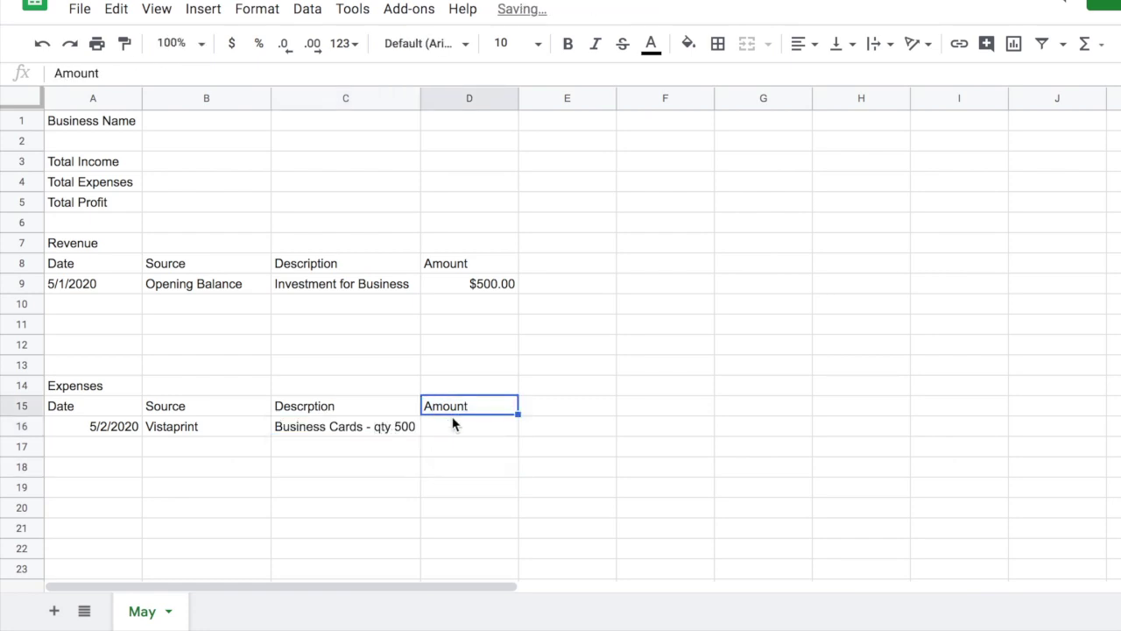
{"action": "left_click", "coordinate": [452, 426]}
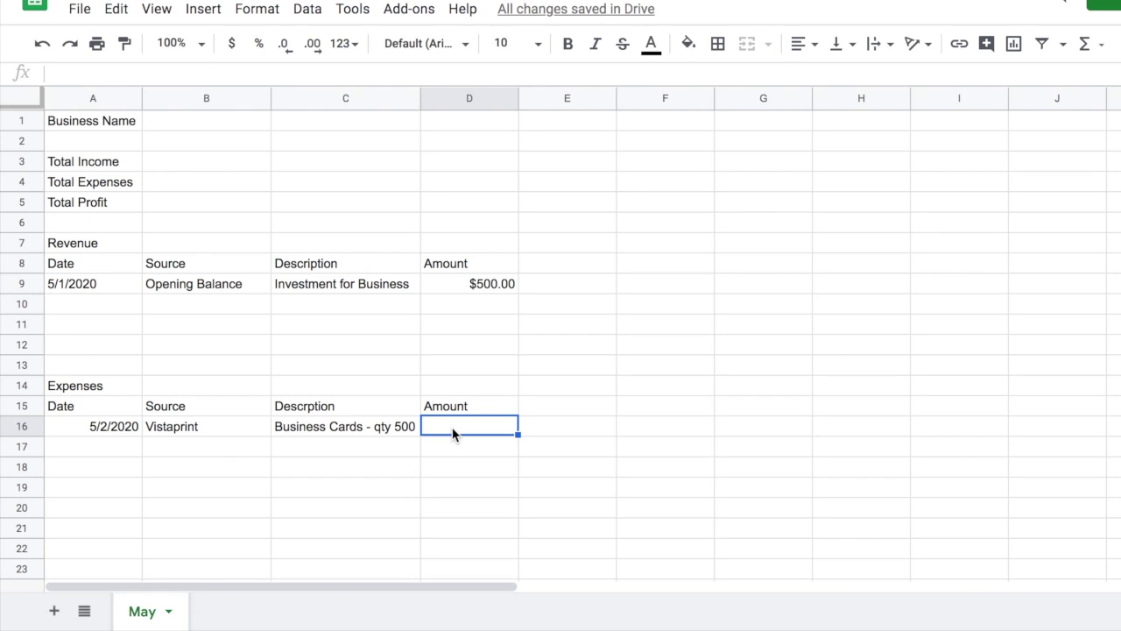
- Enter the amount $50 in cell D16 for the Vistaprint business cards expense
{"action": "type", "text": "$50"}
{"action": "key", "text": "Return"}
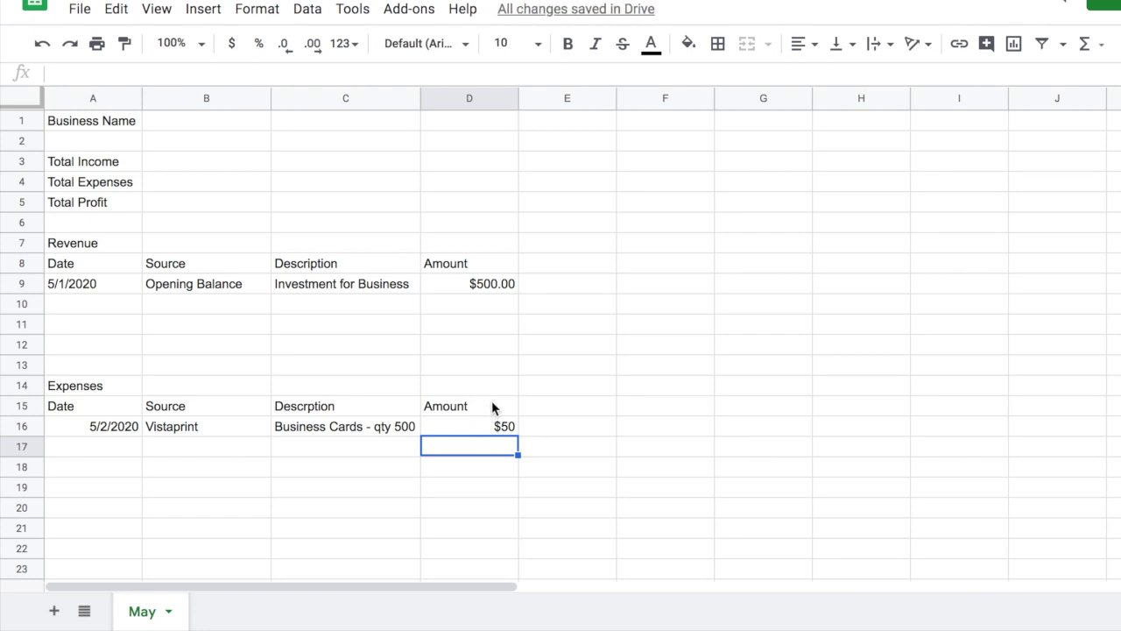
{"action": "left_click", "coordinate": [493, 428]}
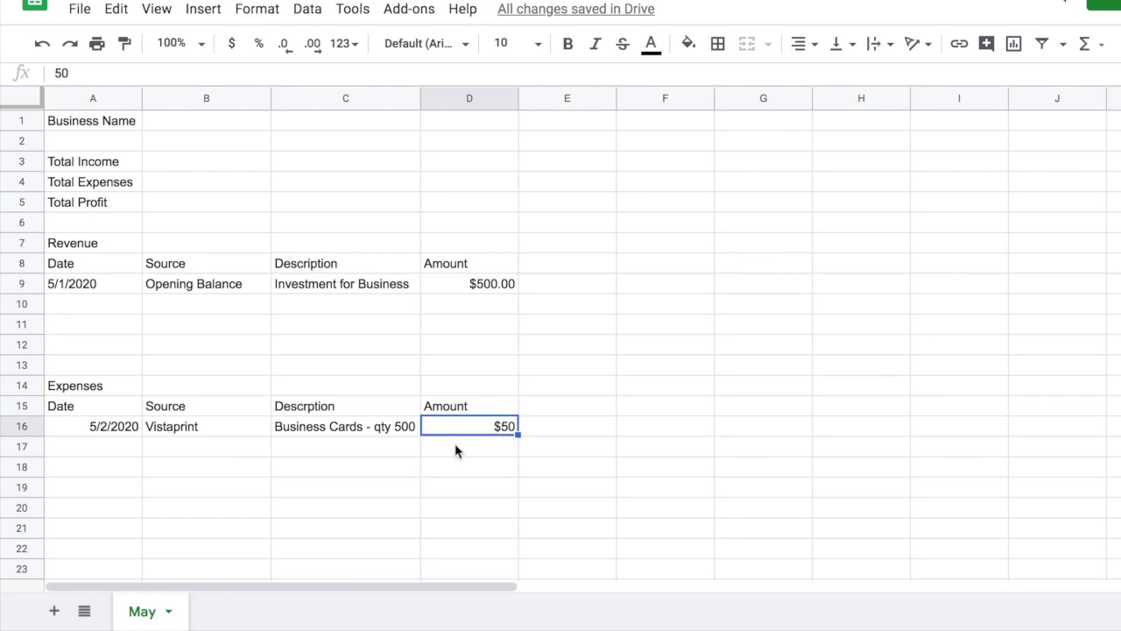
- Enter the label Total Revenue in cell C13, below the revenue entries
{"action": "left_click", "coordinate": [472, 368]}
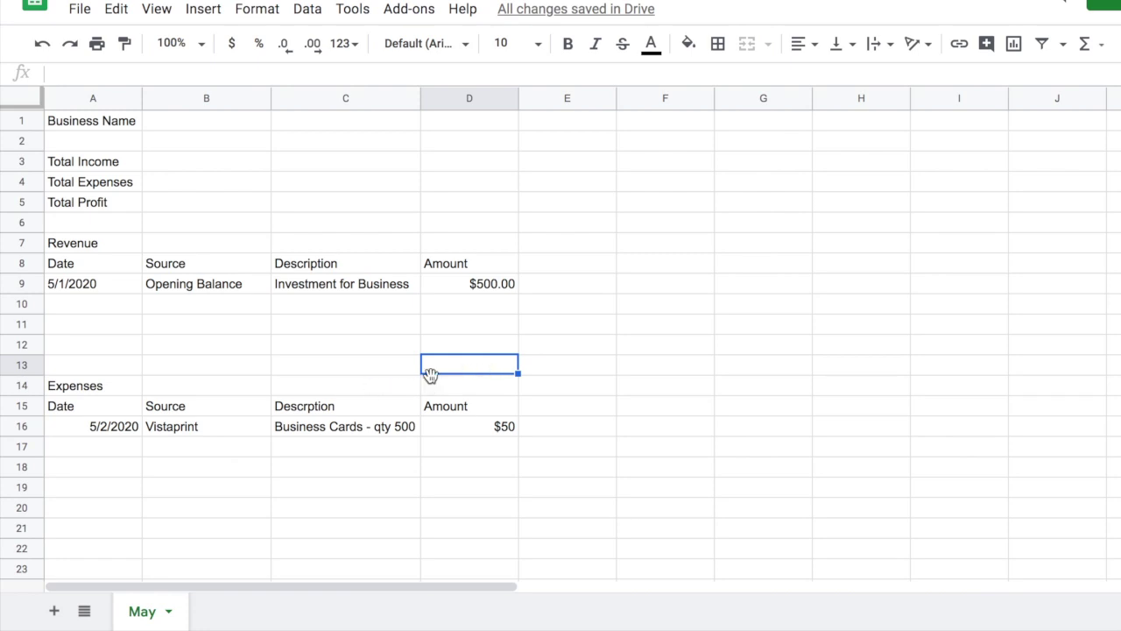
{"action": "left_click", "coordinate": [368, 364]}
{"action": "type", "text": "Tota"}
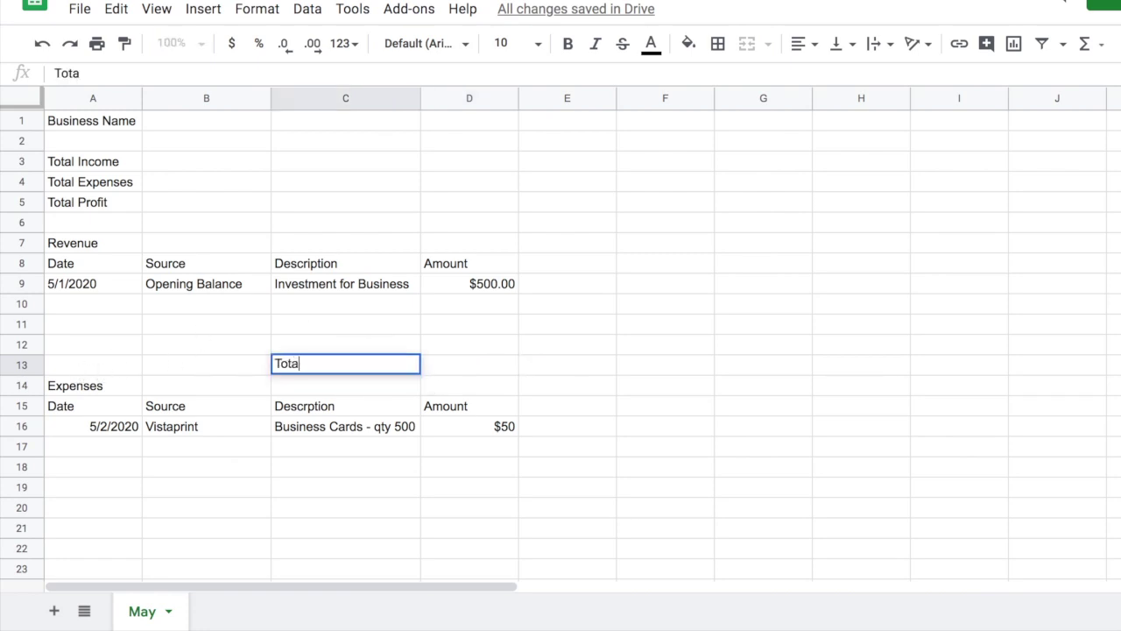
{"action": "type", "text": "l Revenue"}
{"action": "key", "text": "Tab"}
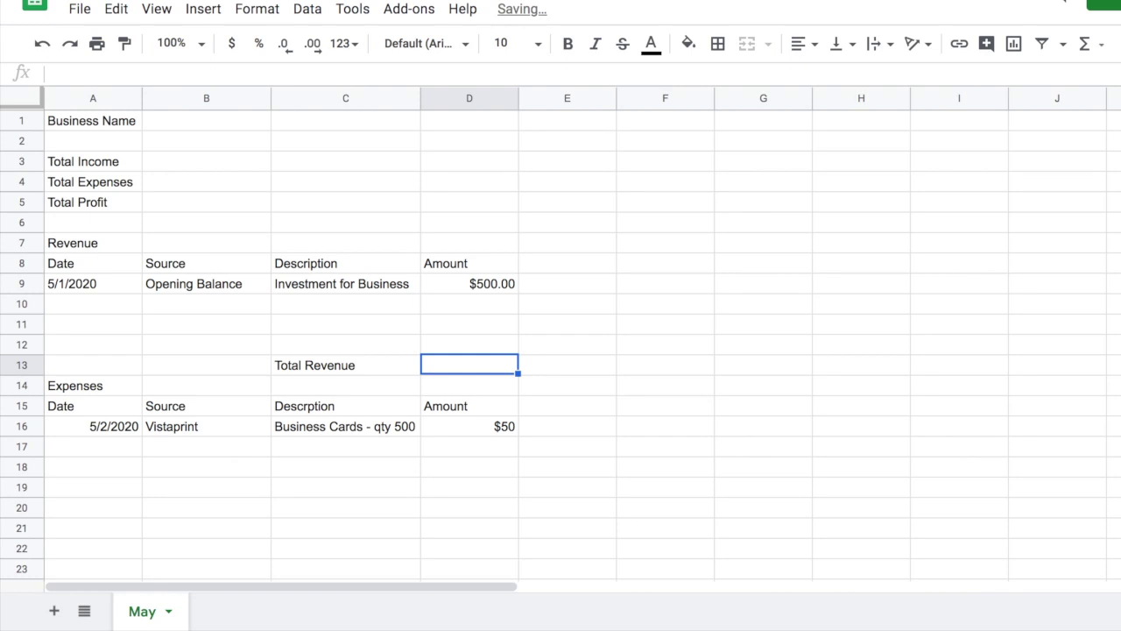
- Enter a SUM formula over D9:D12 in cell D13 to total the revenue amounts
{"action": "type", "text": "=su"}
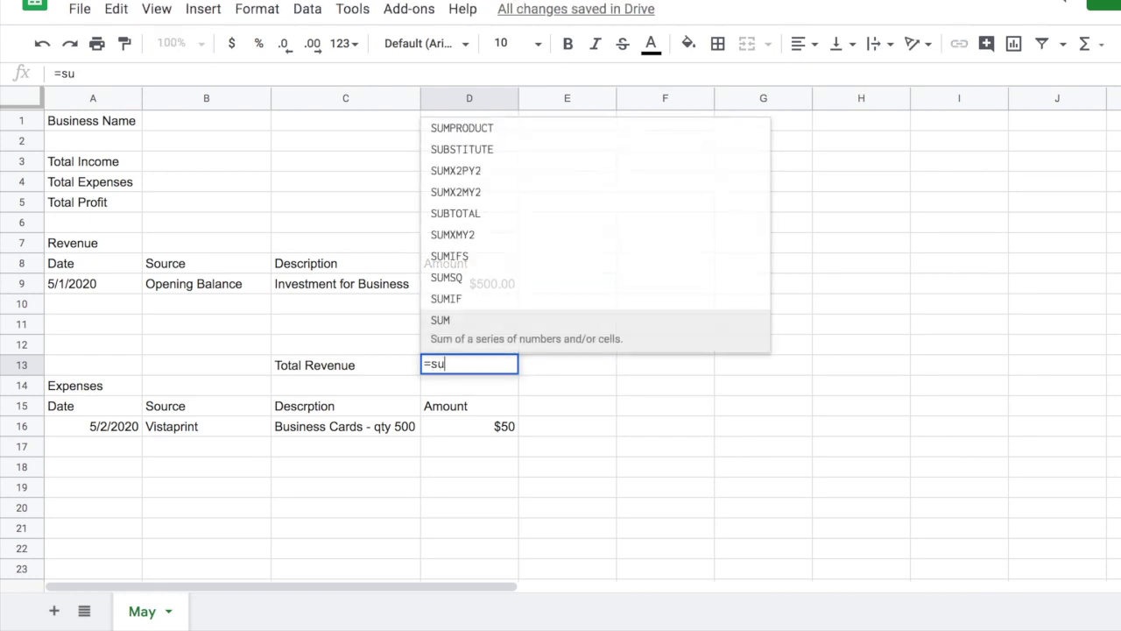
{"action": "type", "text": "m("}
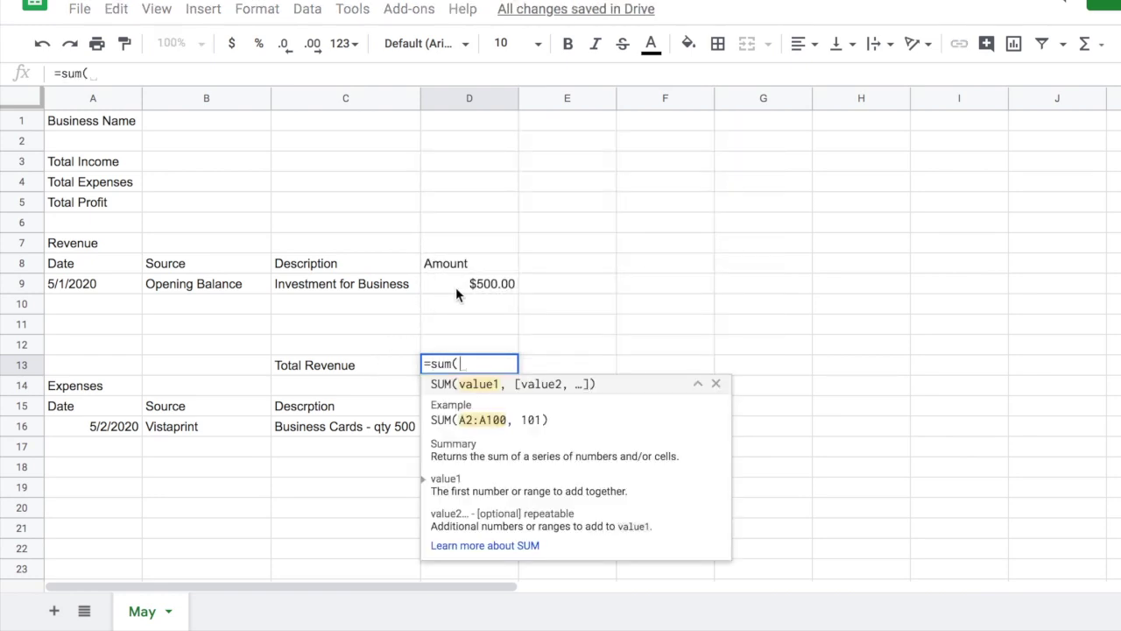
{"action": "left_click", "coordinate": [458, 289]}
{"action": "left_click_drag", "start_coordinate": [460, 300], "coordinate": [465, 353]}
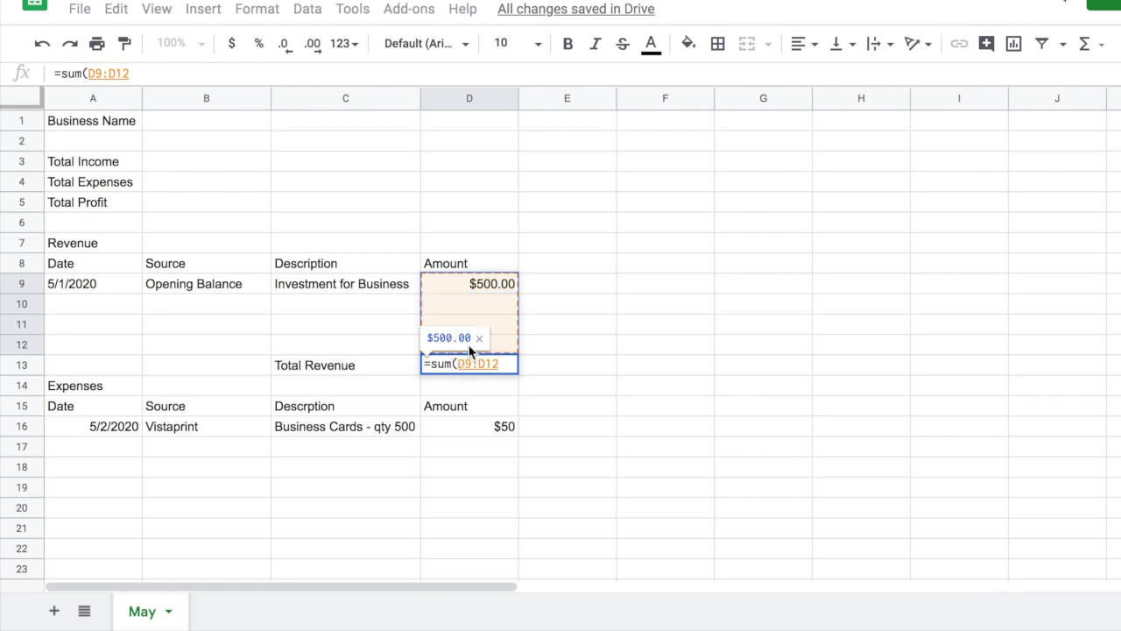
{"action": "key", "text": "Return"}
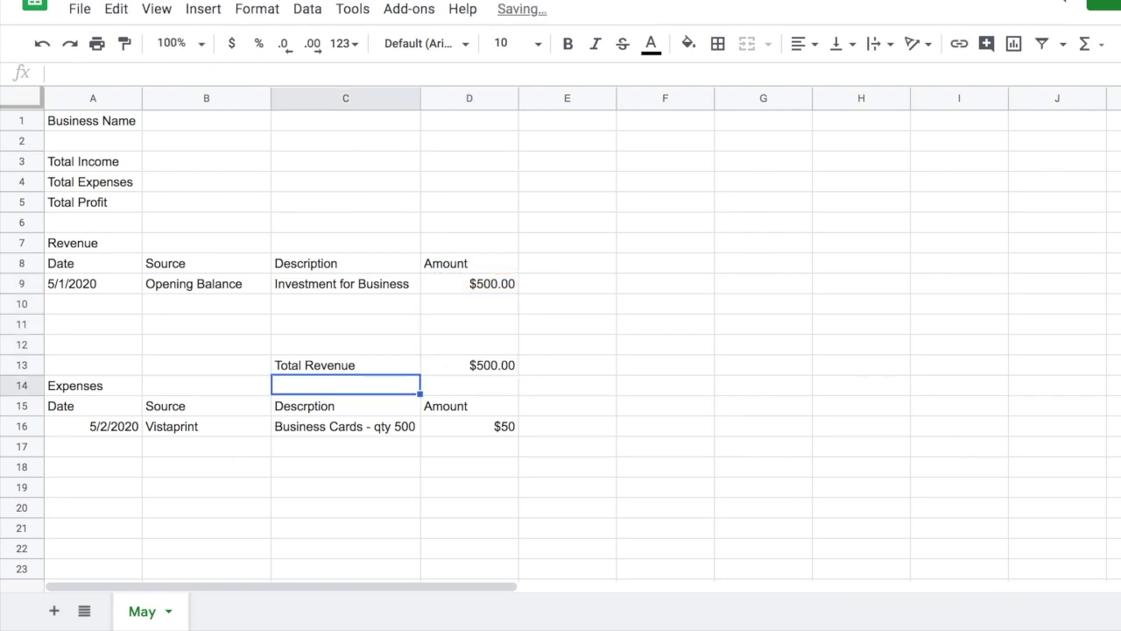
- Enter the label Total Expenses in cell C20, below the expense entries
{"action": "scroll", "coordinate": [353, 472], "scroll_direction": "down", "scroll_amount": 1}
{"action": "left_click", "coordinate": [339, 451]}
{"action": "left_click", "coordinate": [342, 474]}
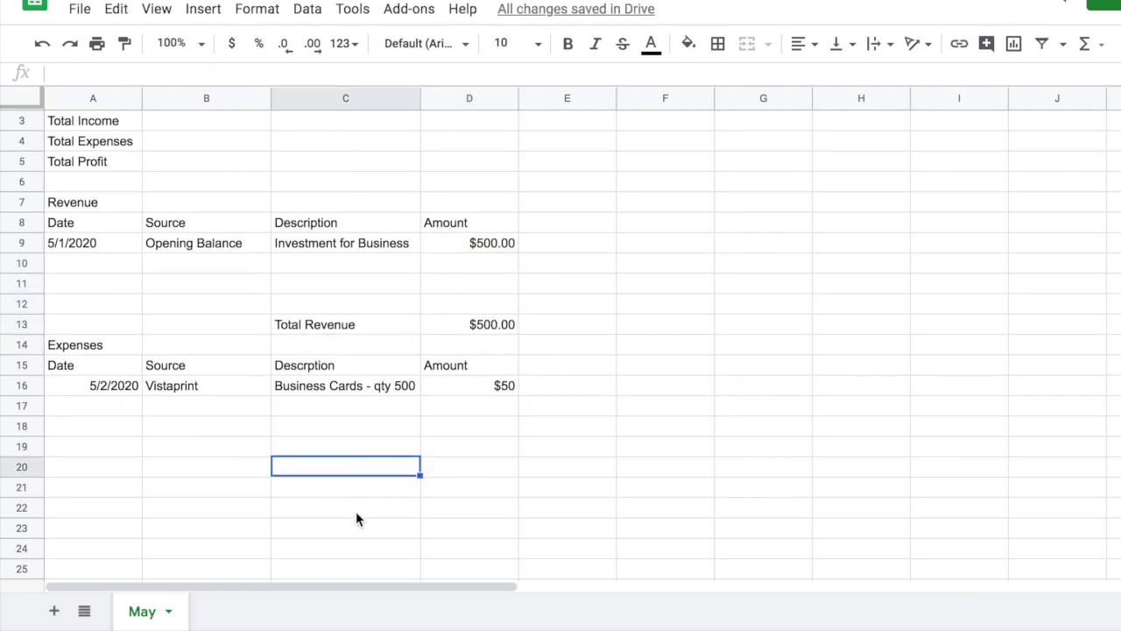
{"action": "type", "text": "Tota"}
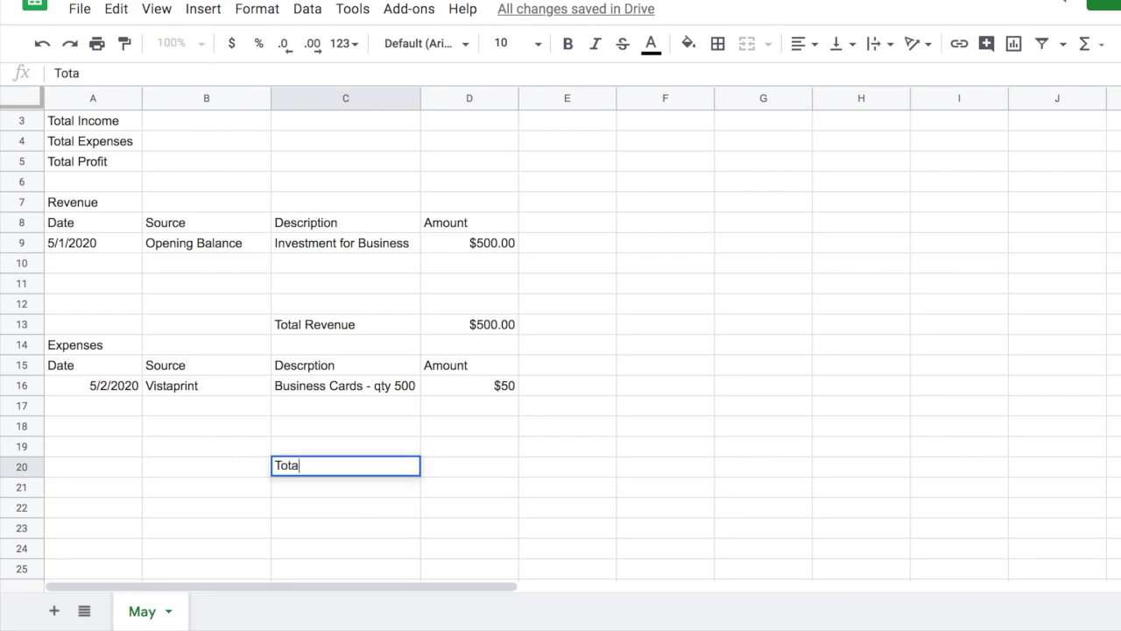
{"action": "type", "text": "l Expenses"}
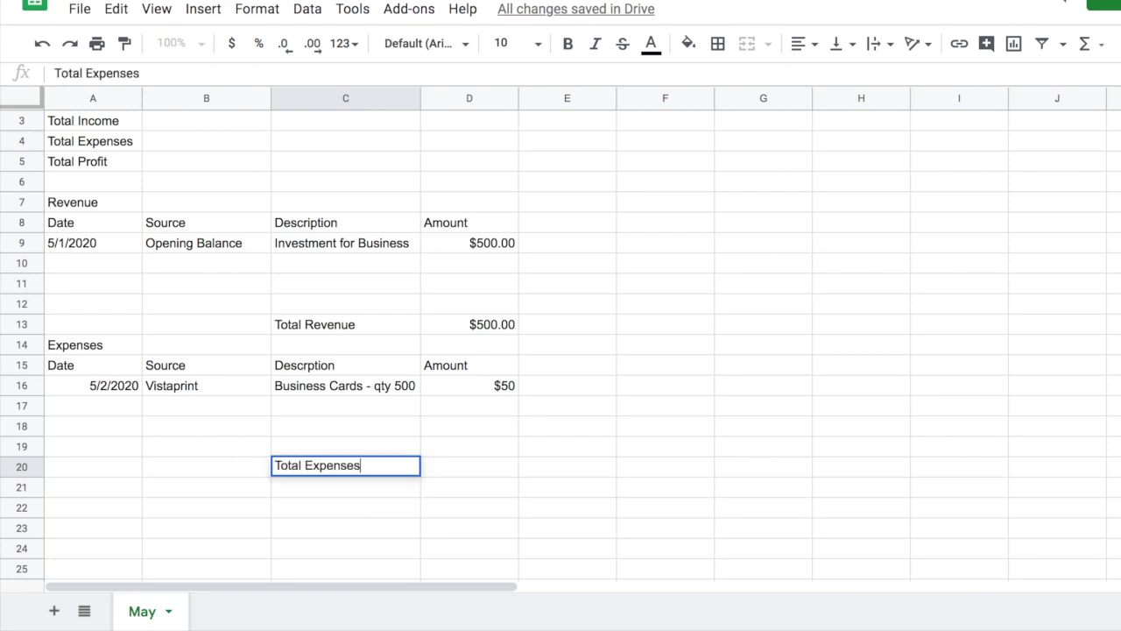
{"action": "key", "text": "Tab"}
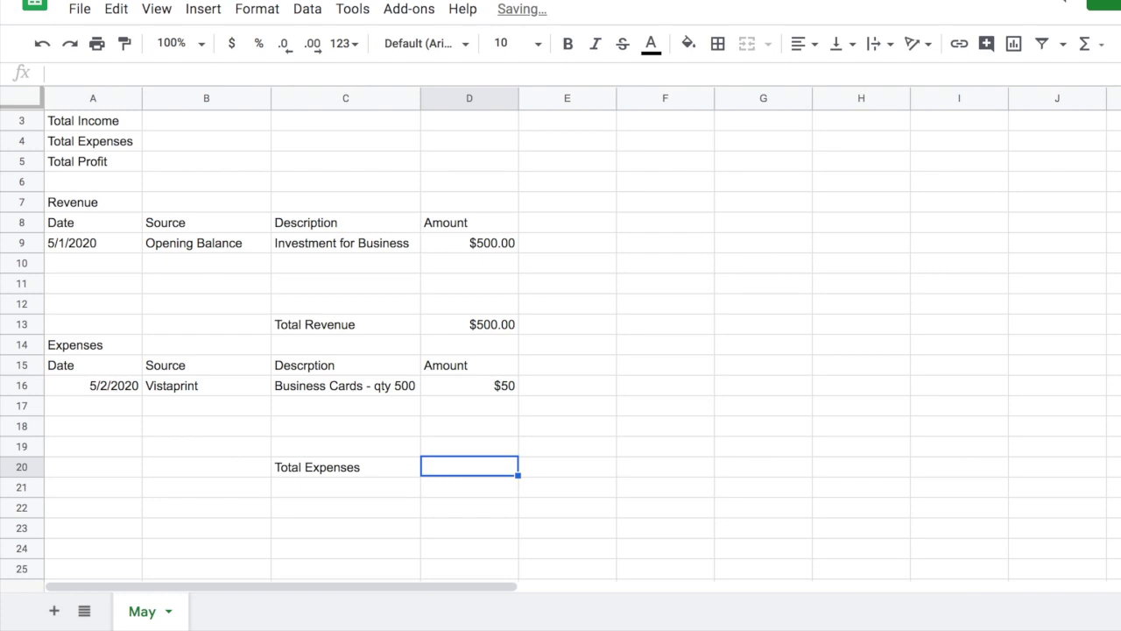
- Enter a SUM formula in cell D20 that totals the expense amounts from D16 down through the blank rows below it
{"action": "type", "text": "=s"}
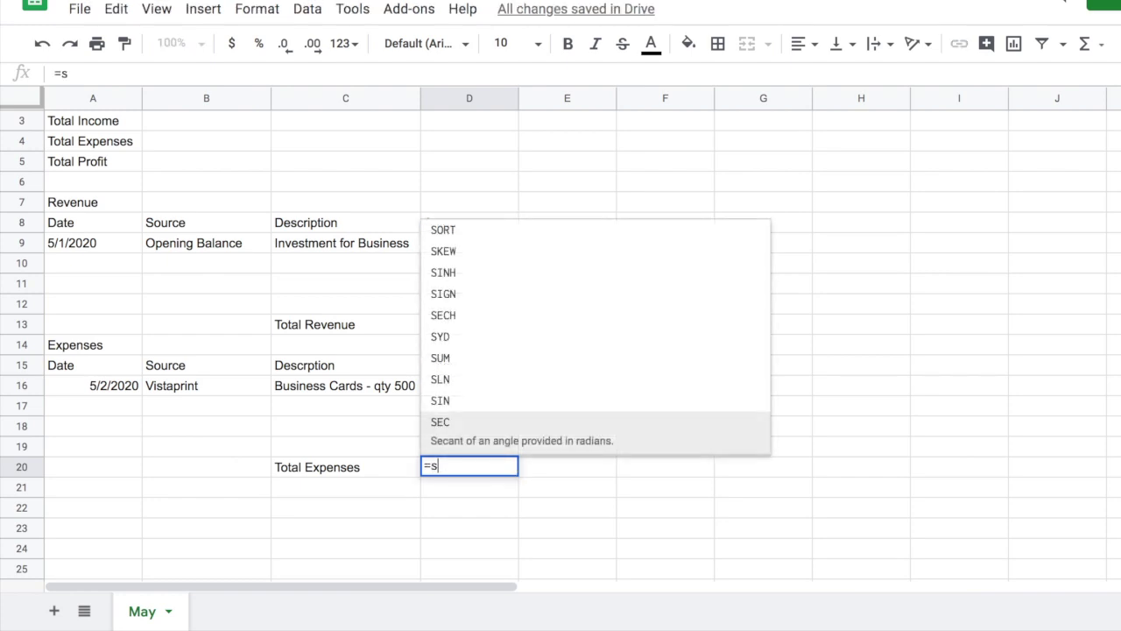
{"action": "type", "text": "um("}
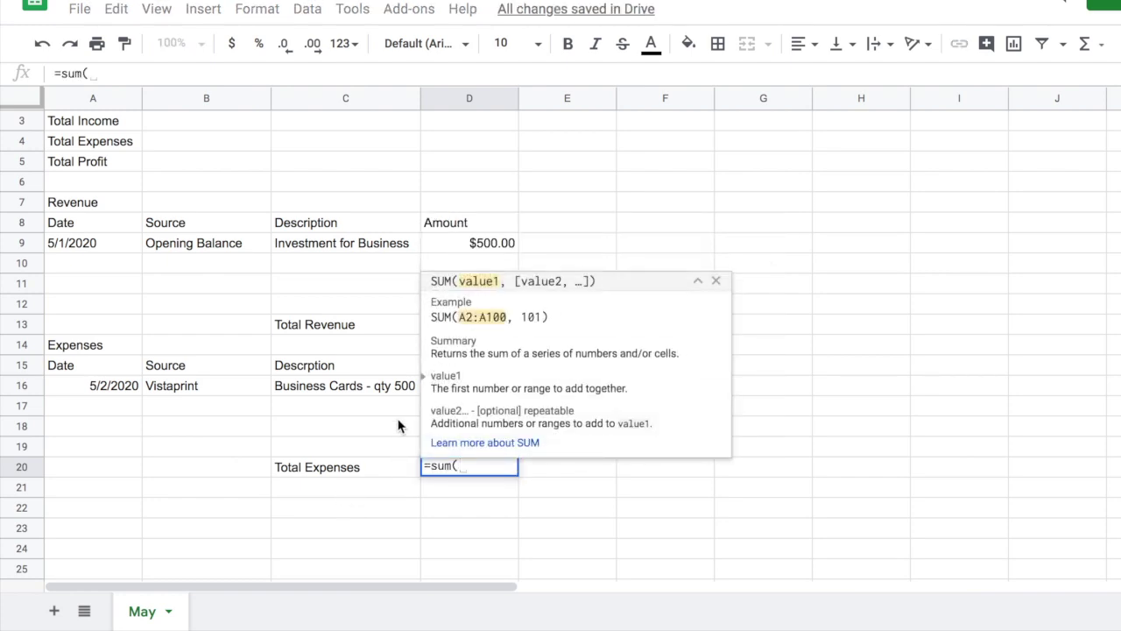
{"action": "left_click", "coordinate": [715, 281]}
{"action": "left_click_drag", "start_coordinate": [502, 386], "coordinate": [499, 436]}
{"action": "key", "text": "Return"}
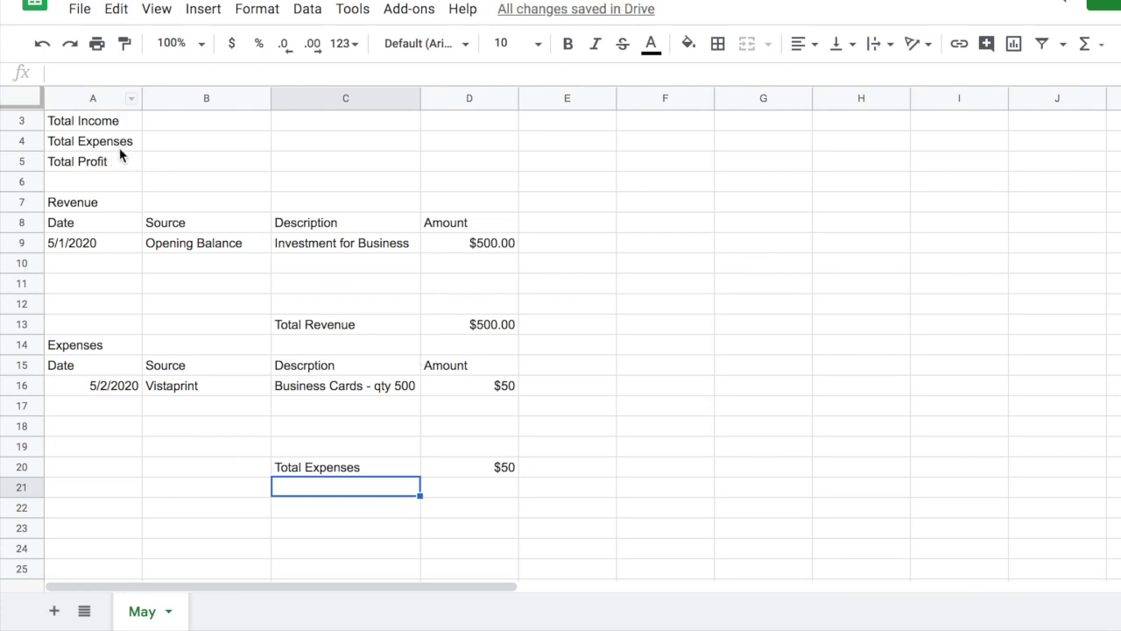
- Fill Total Income in cell B3 with a SUM formula referencing the Total Revenue amount in D13
{"action": "left_click", "coordinate": [152, 169]}
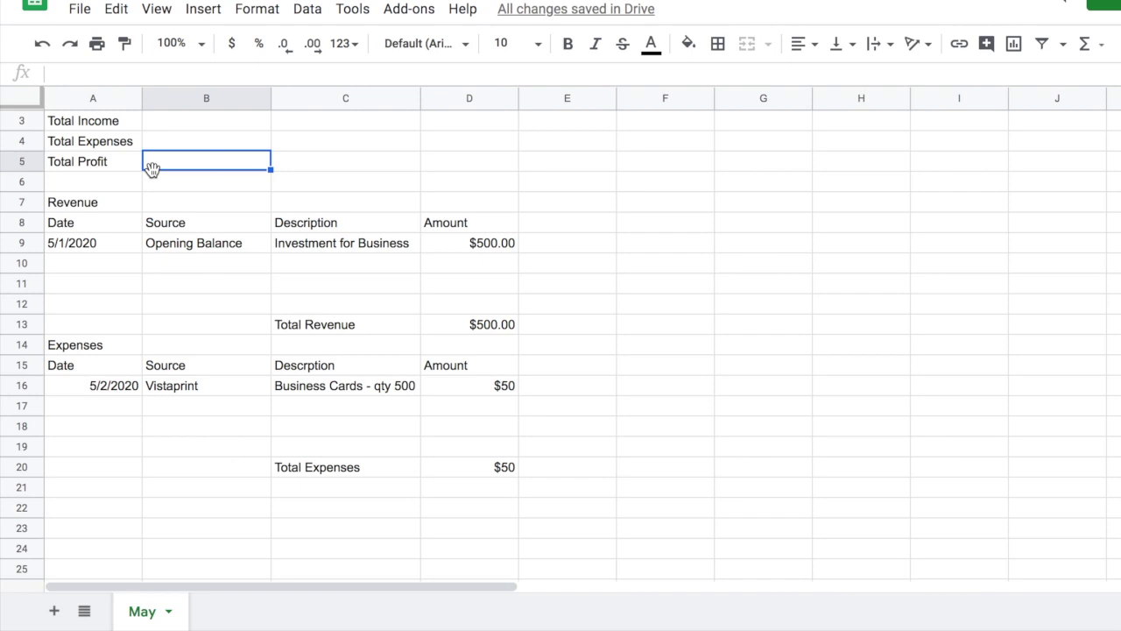
{"action": "left_click", "coordinate": [159, 124]}
{"action": "type", "text": "="}
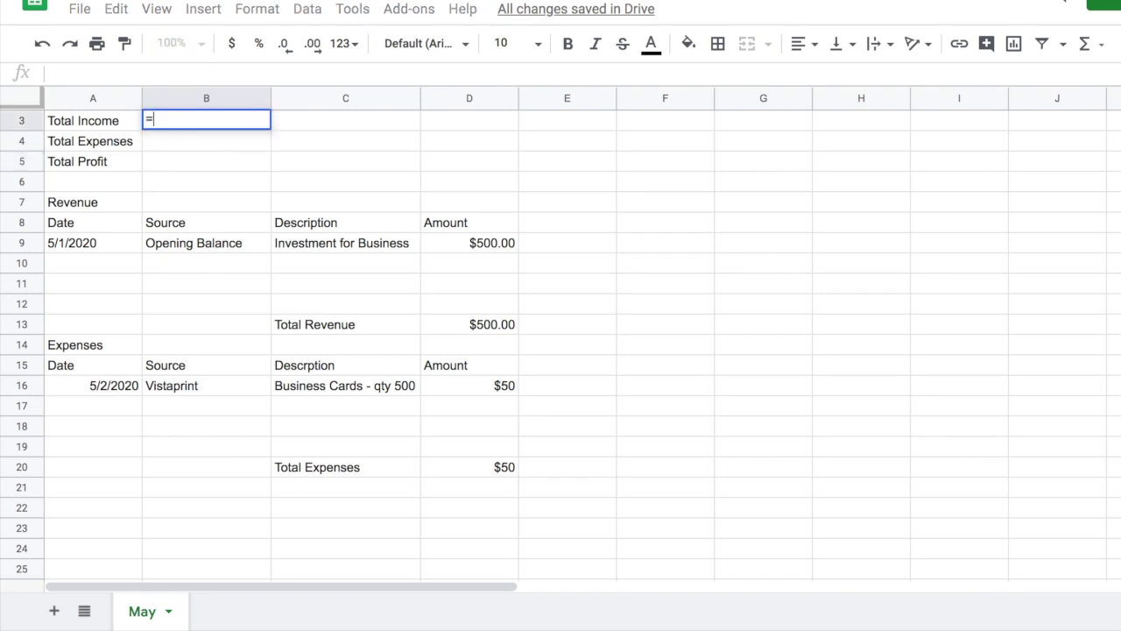
{"action": "type", "text": "sum("}
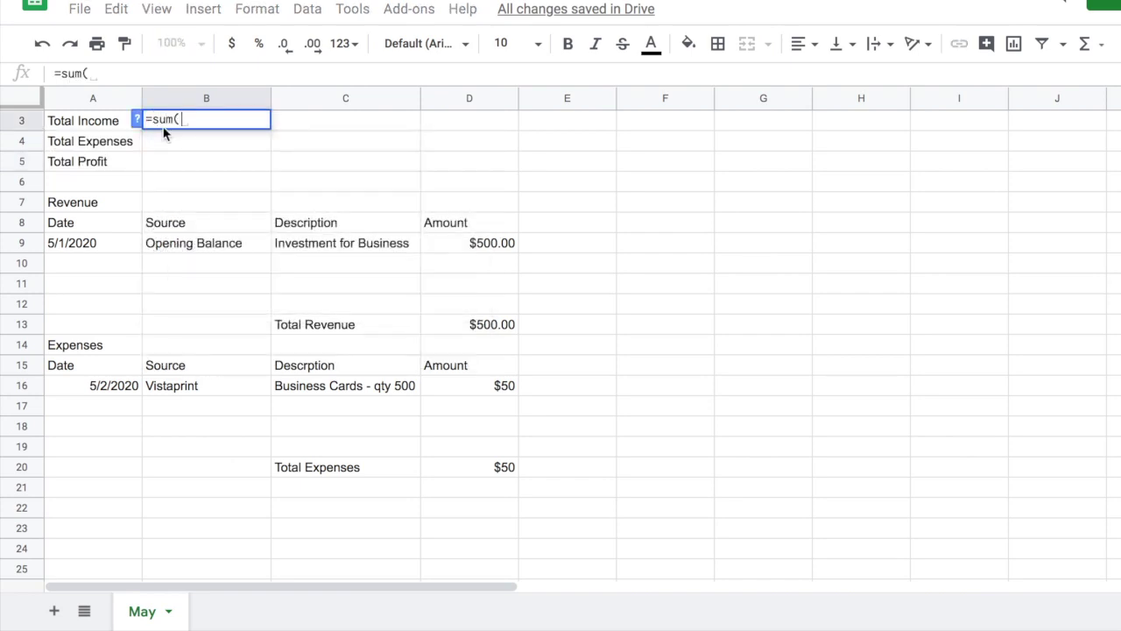
{"action": "left_click", "coordinate": [492, 322]}
{"action": "key", "text": "Return"}
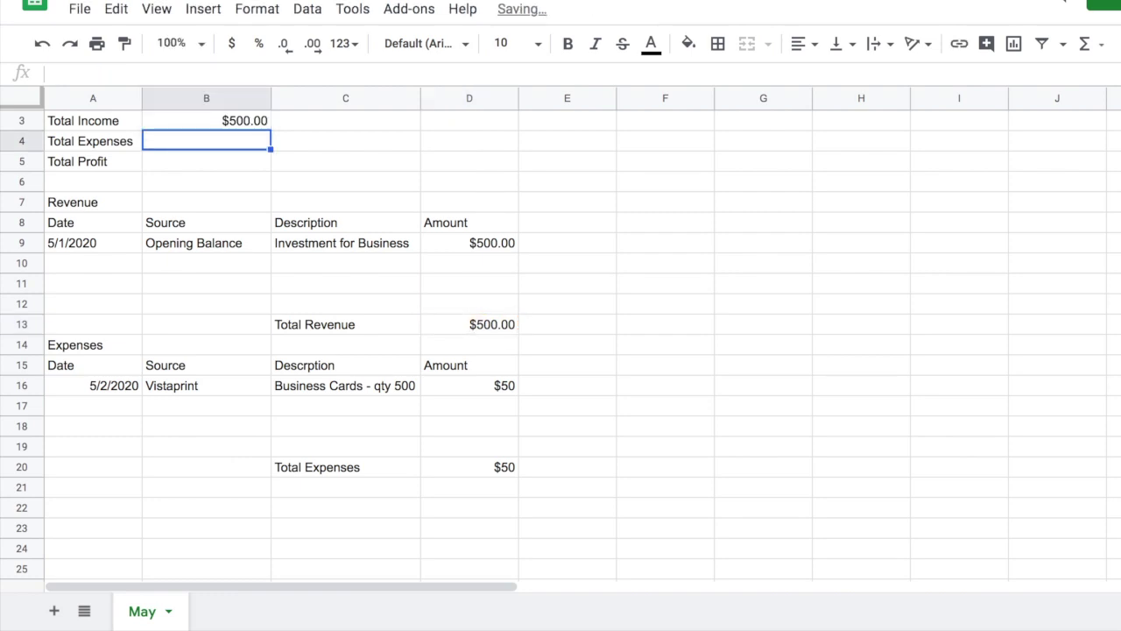
- Fill the summary's Total Expenses in cell B4 with a SUM formula referencing D20
{"action": "type", "text": "=sum("}
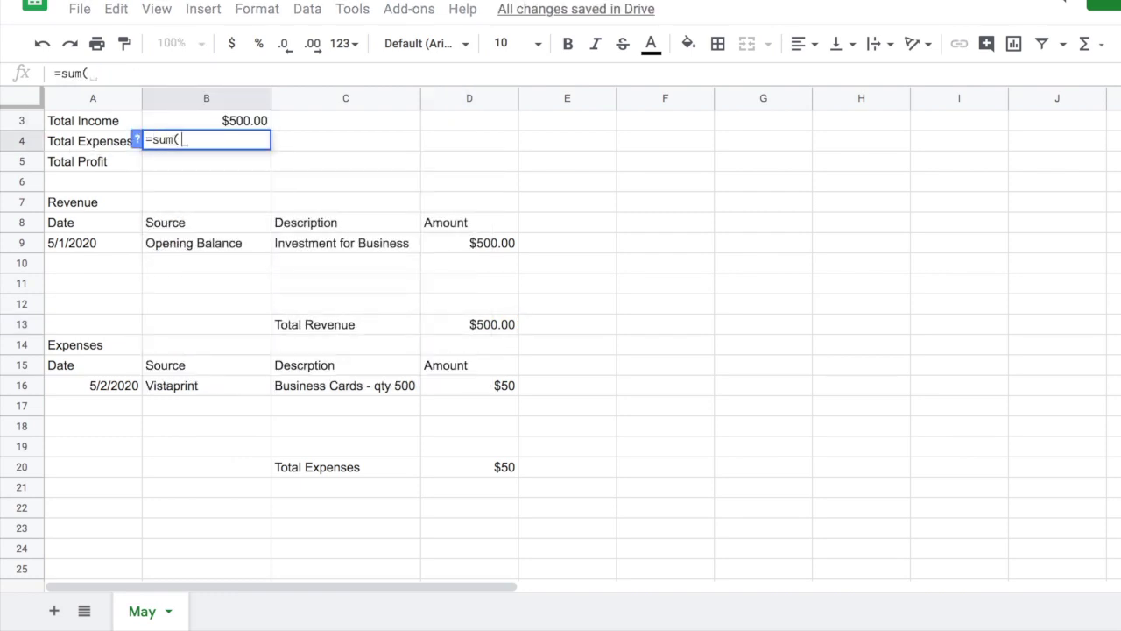
{"action": "left_click", "coordinate": [473, 466]}
{"action": "key", "text": "Return"}
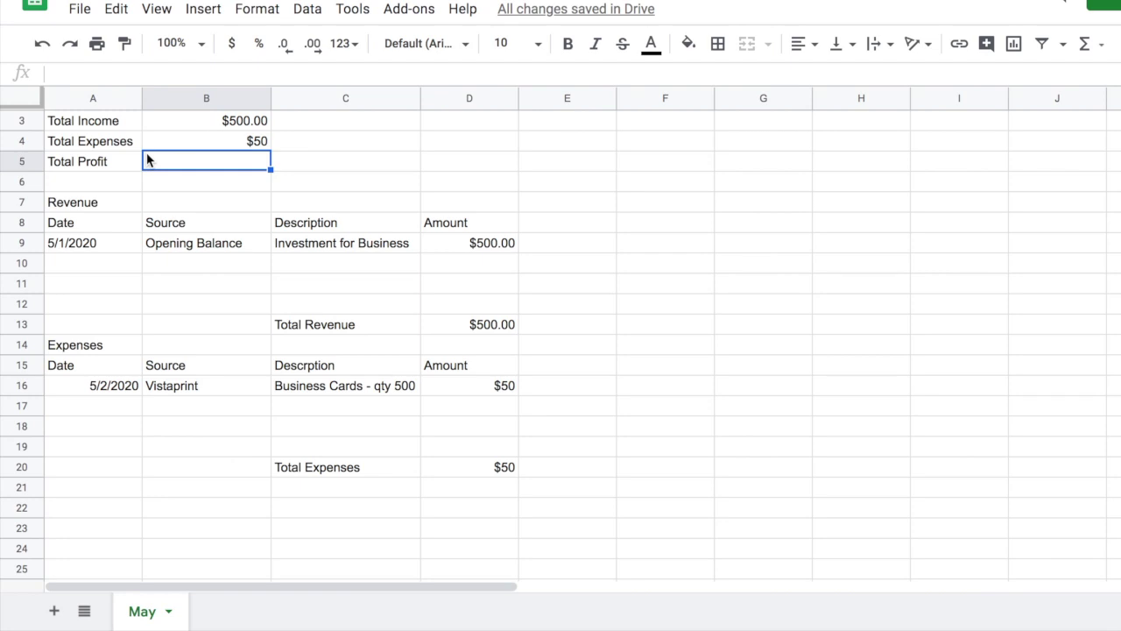
- Calculate Total Profit in cell B5 with the formula =B3-B4, and select the cell to check its formula
{"action": "type", "text": "="}
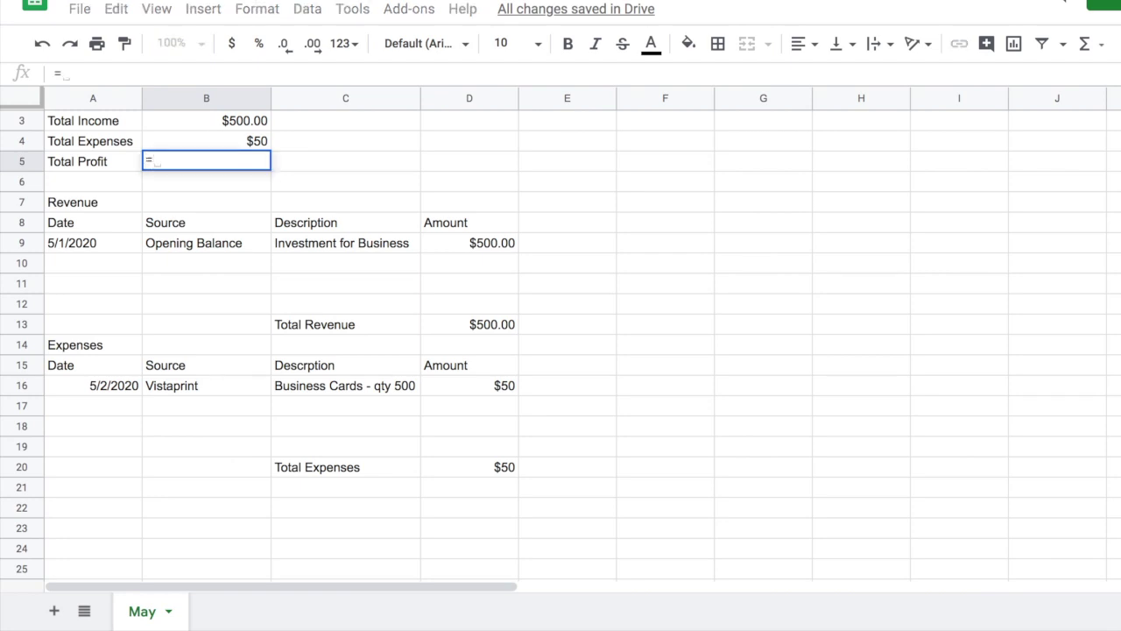
{"action": "left_click", "coordinate": [179, 128]}
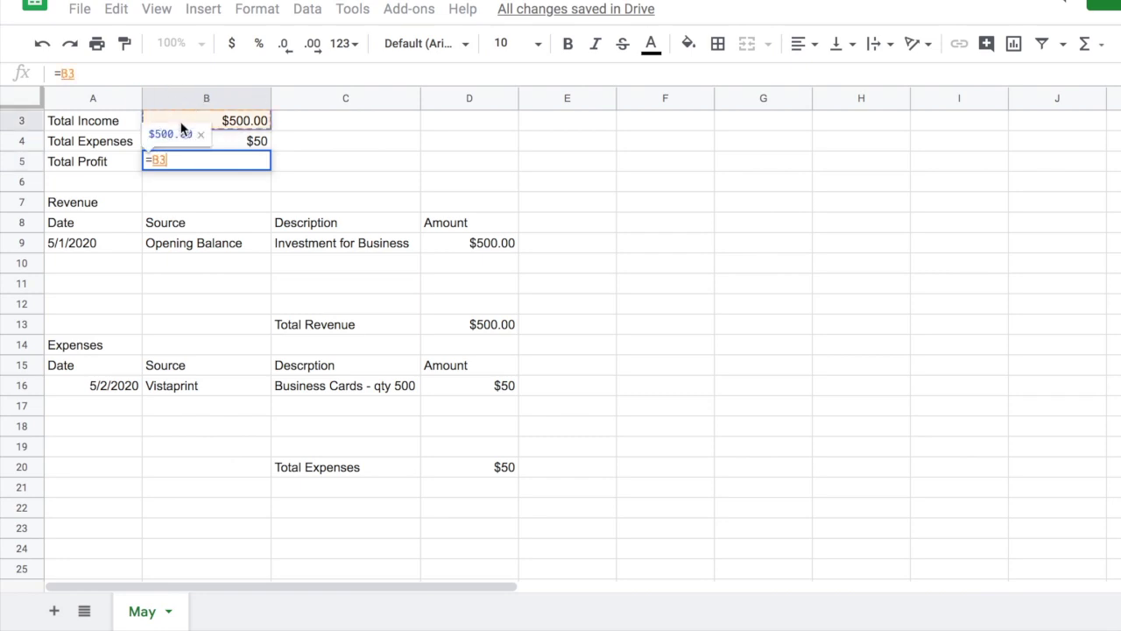
{"action": "type", "text": "-"}
{"action": "left_click", "coordinate": [202, 136]}
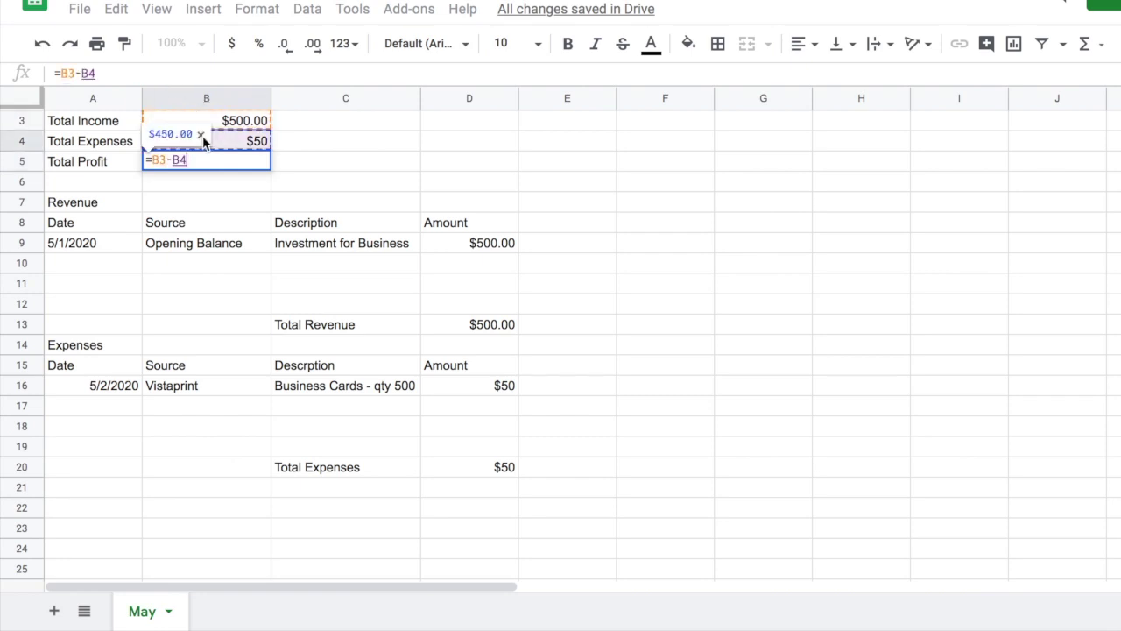
{"action": "key", "text": "Return"}
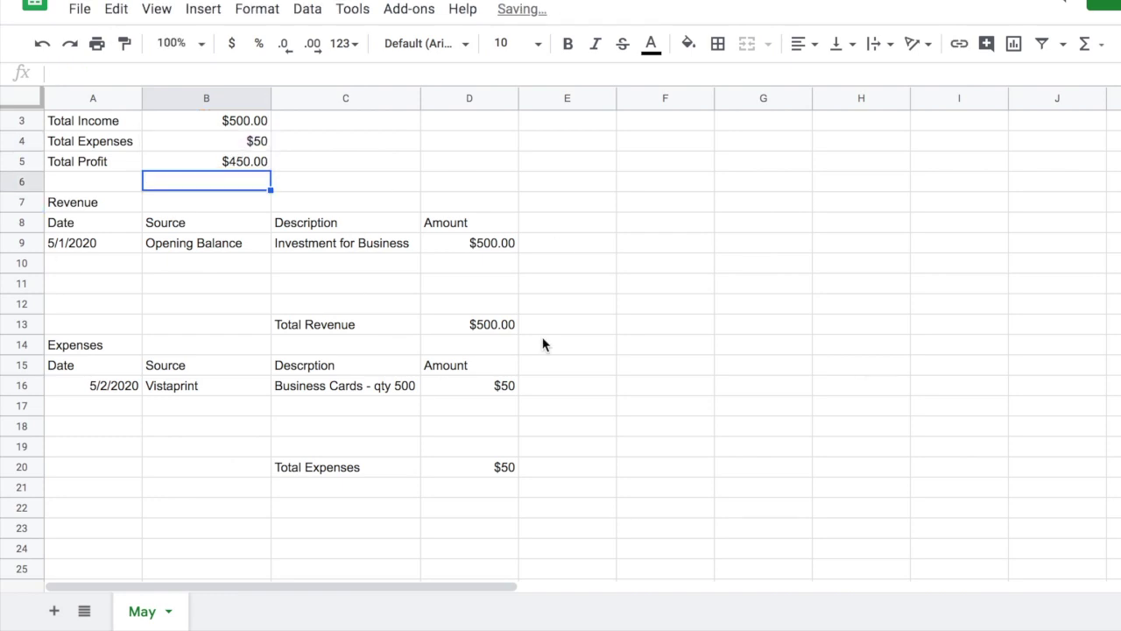
{"action": "left_click", "coordinate": [222, 165]}
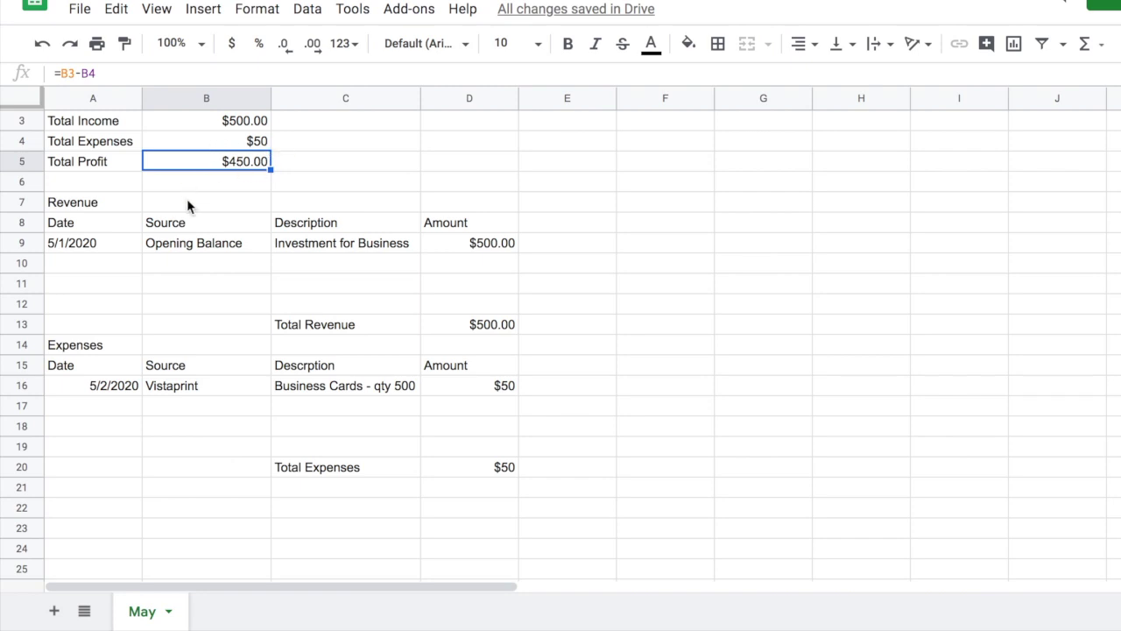
- Left-align the Vistaprint expense date in cell A16
{"action": "left_click", "coordinate": [123, 263]}
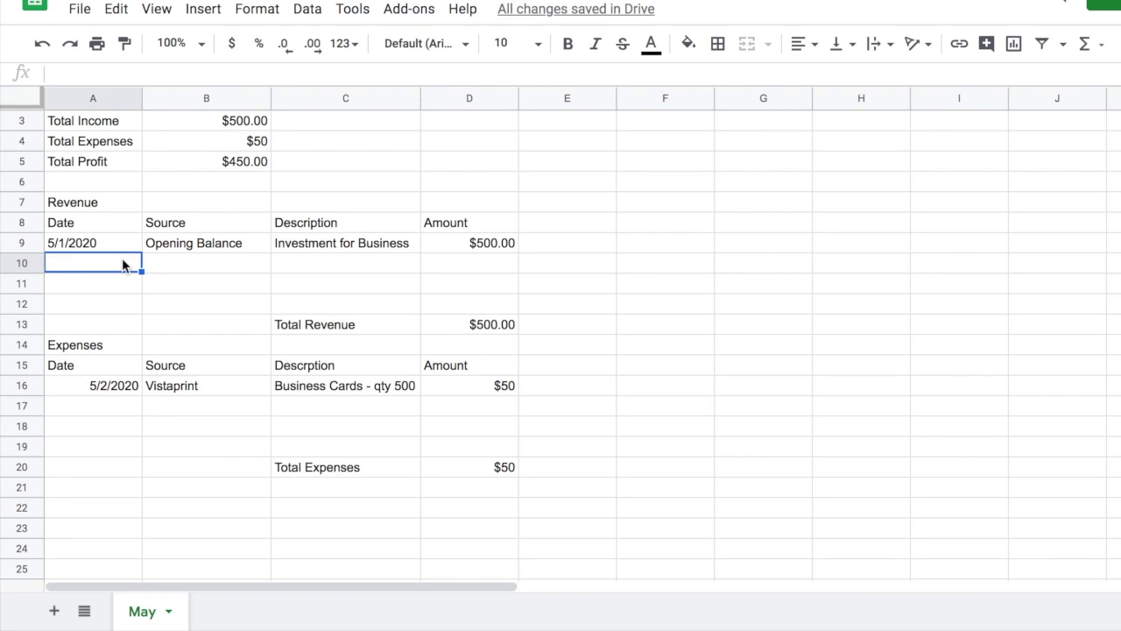
{"action": "left_click", "coordinate": [91, 385]}
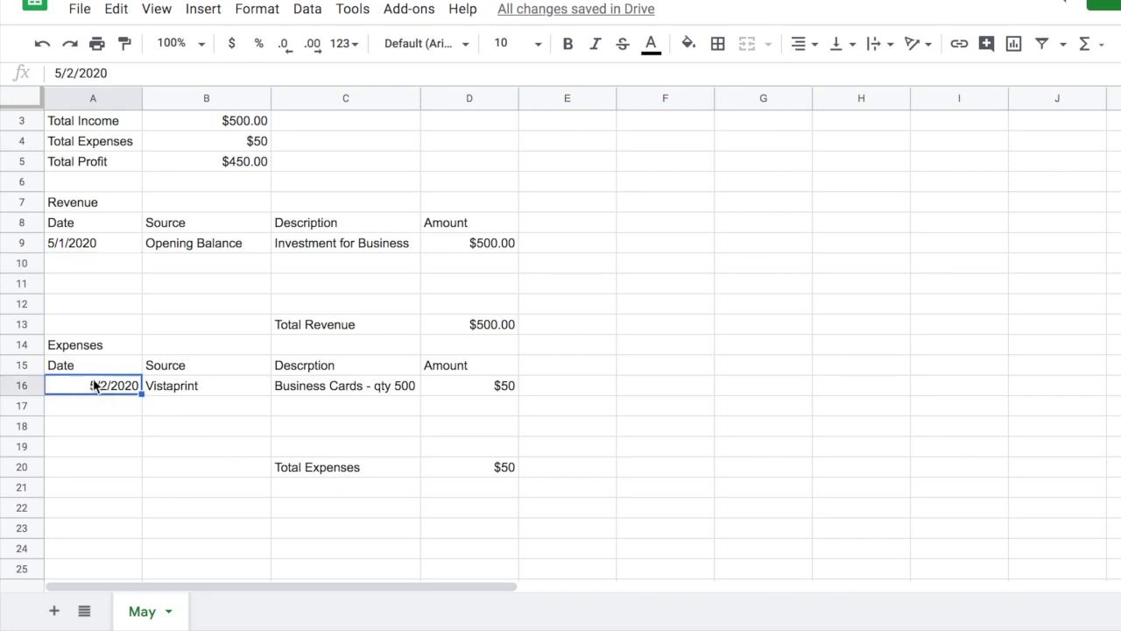
{"action": "left_click", "coordinate": [798, 44]}
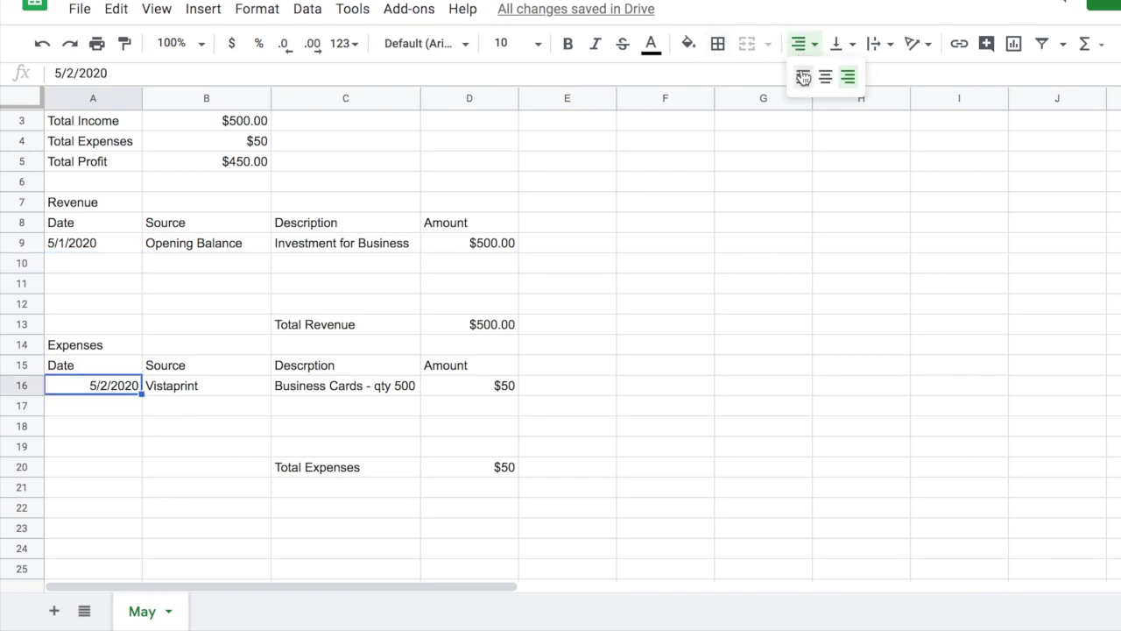
{"action": "left_click", "coordinate": [801, 78]}
- Enter the date 5/3/2020 and the source Sponsorship in cells A10 and B10 of the Revenue section
{"action": "left_click", "coordinate": [120, 270]}
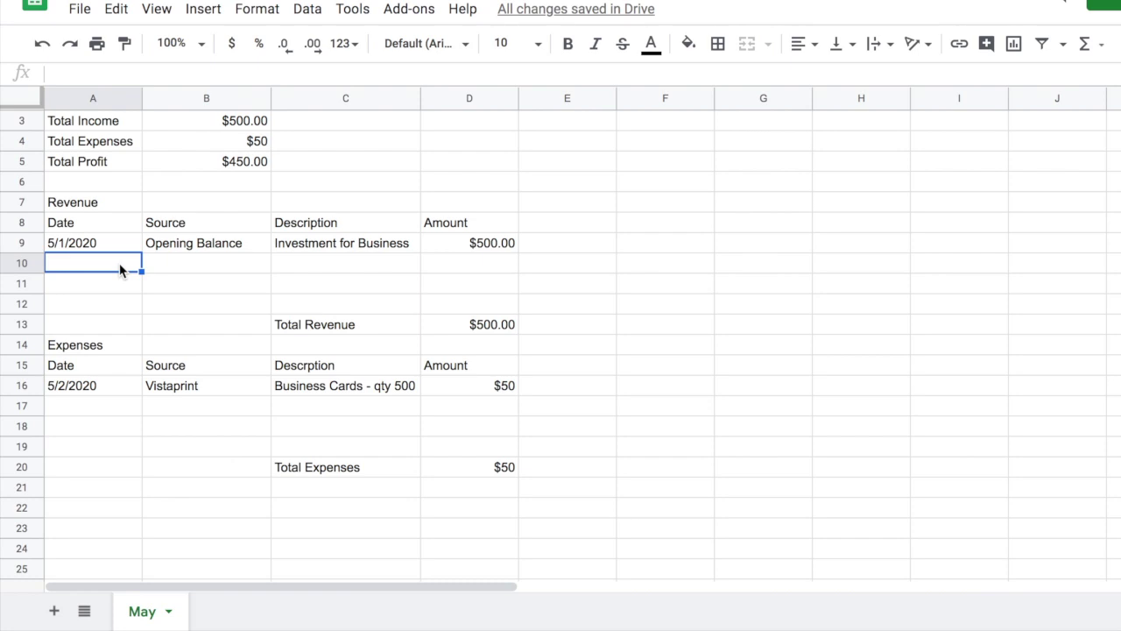
{"action": "type", "text": "5/3/2020"}
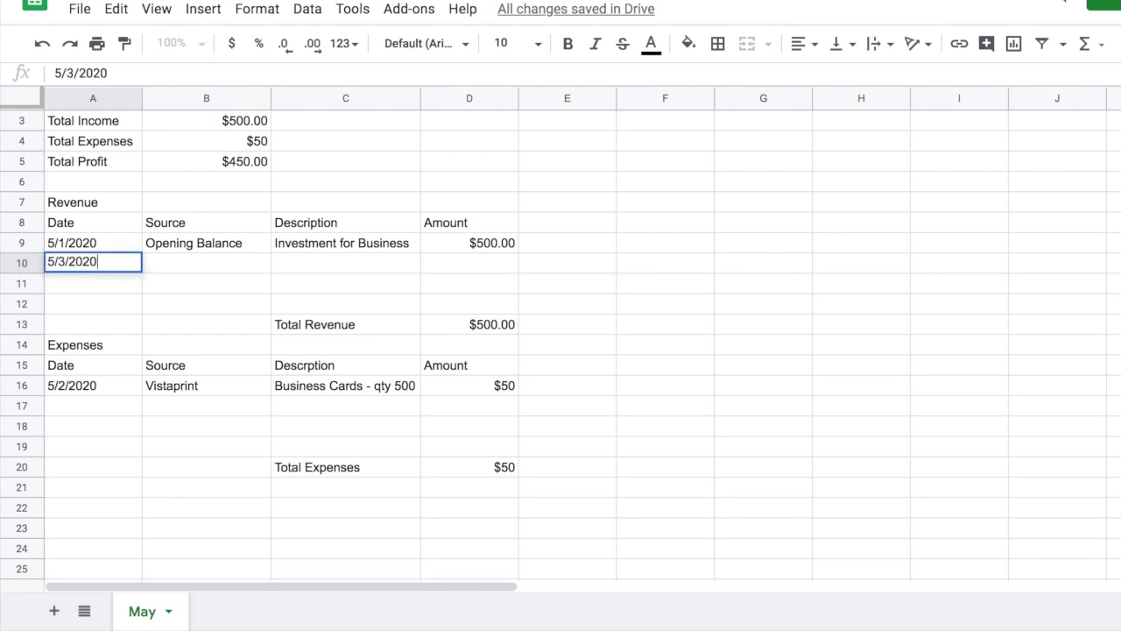
{"action": "key", "text": "Tab"}
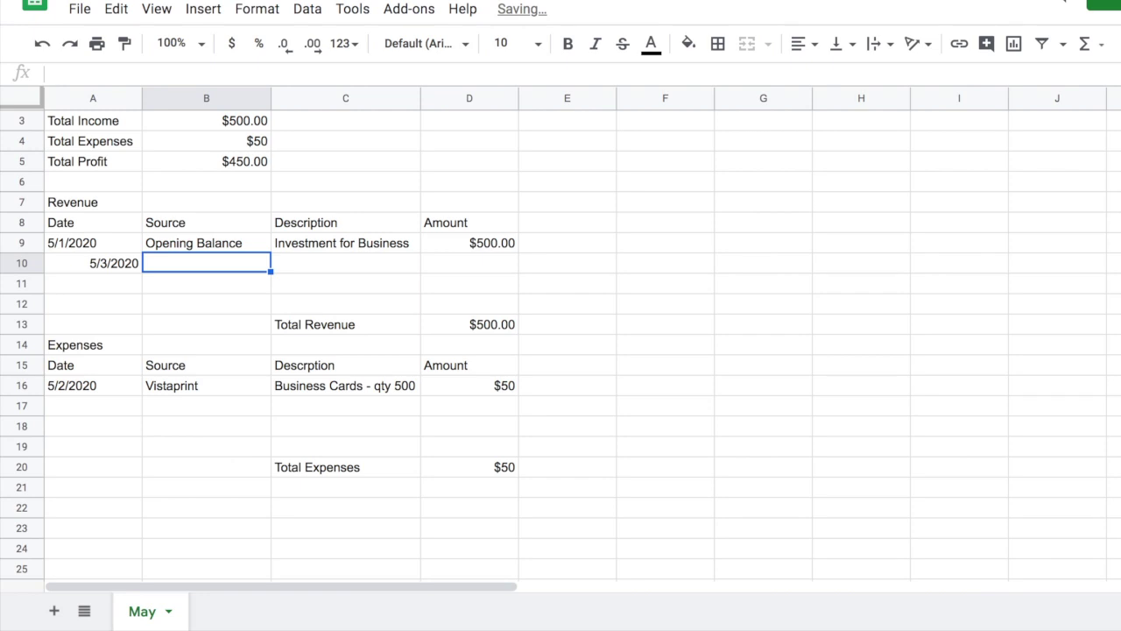
{"action": "type", "text": "Spon"}
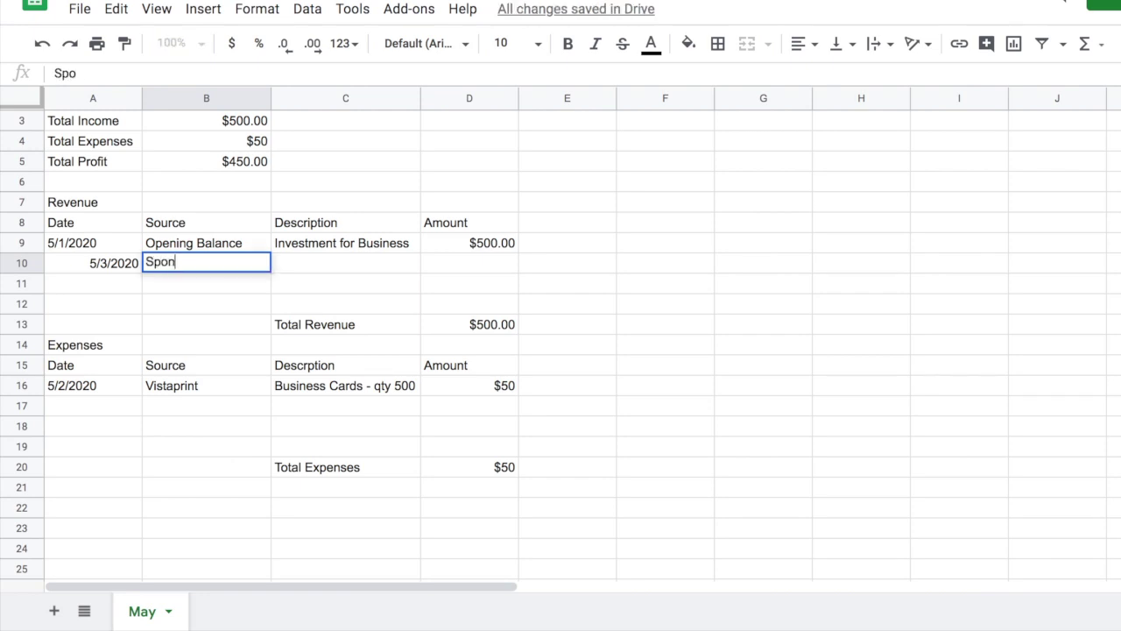
{"action": "type", "text": "sorship"}
{"action": "key", "text": "Tab"}
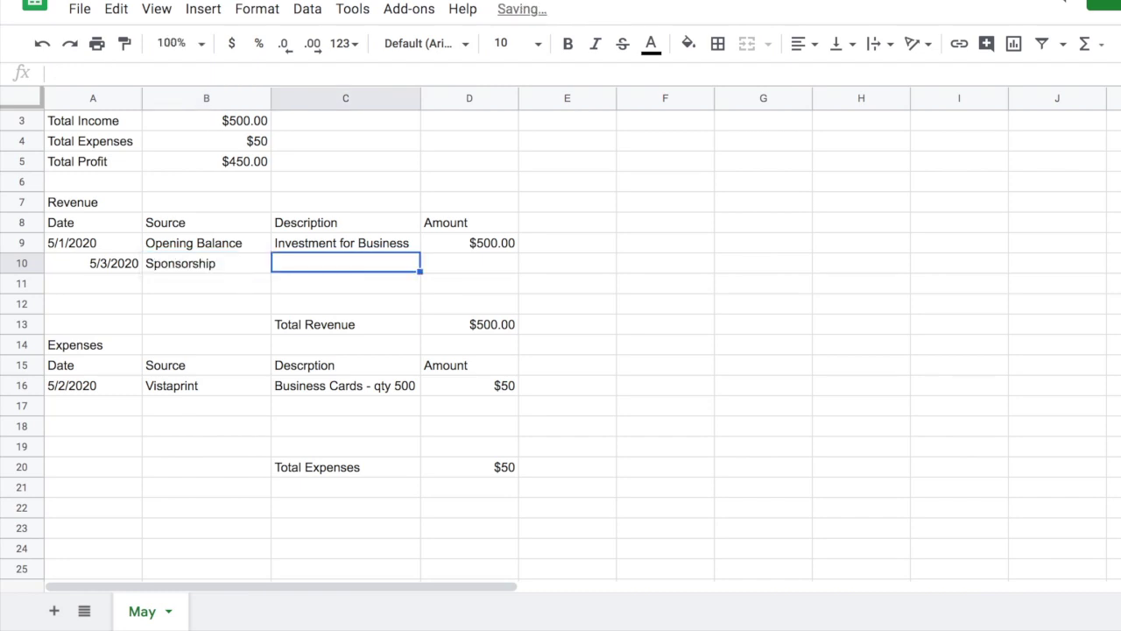
- Enter the description "Mom sponsored me" in C10 and the amount $100 in D10 for the sponsorship revenue
{"action": "type", "text": "Mom"}
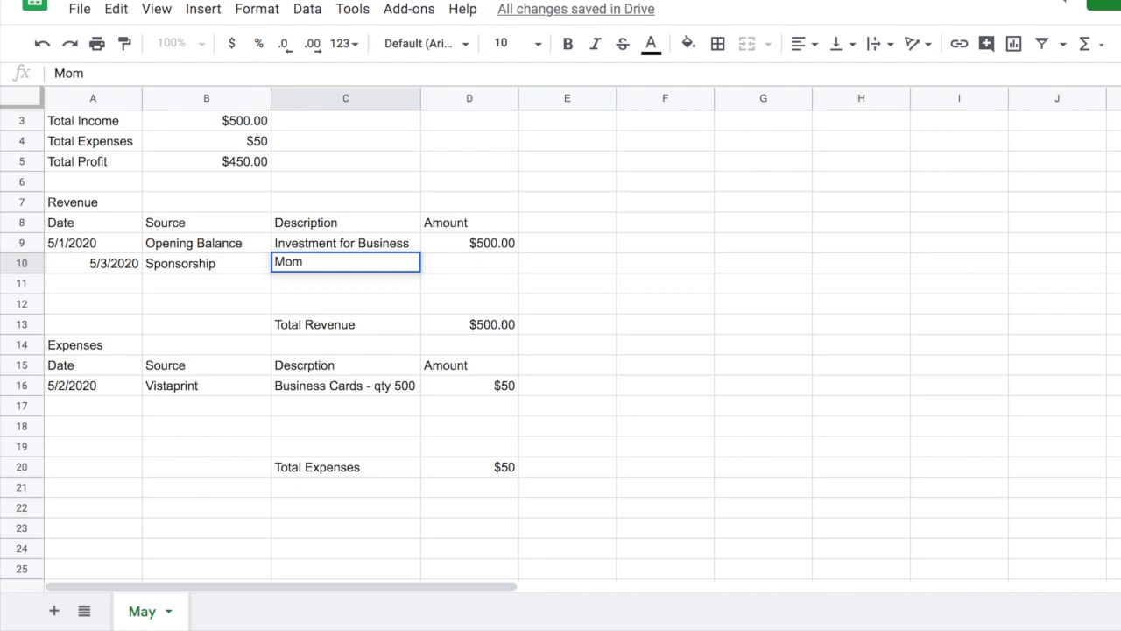
{"action": "type", "text": "spor"}
{"action": "key", "text": "BackSpace"}
{"action": "type", "text": "n"}
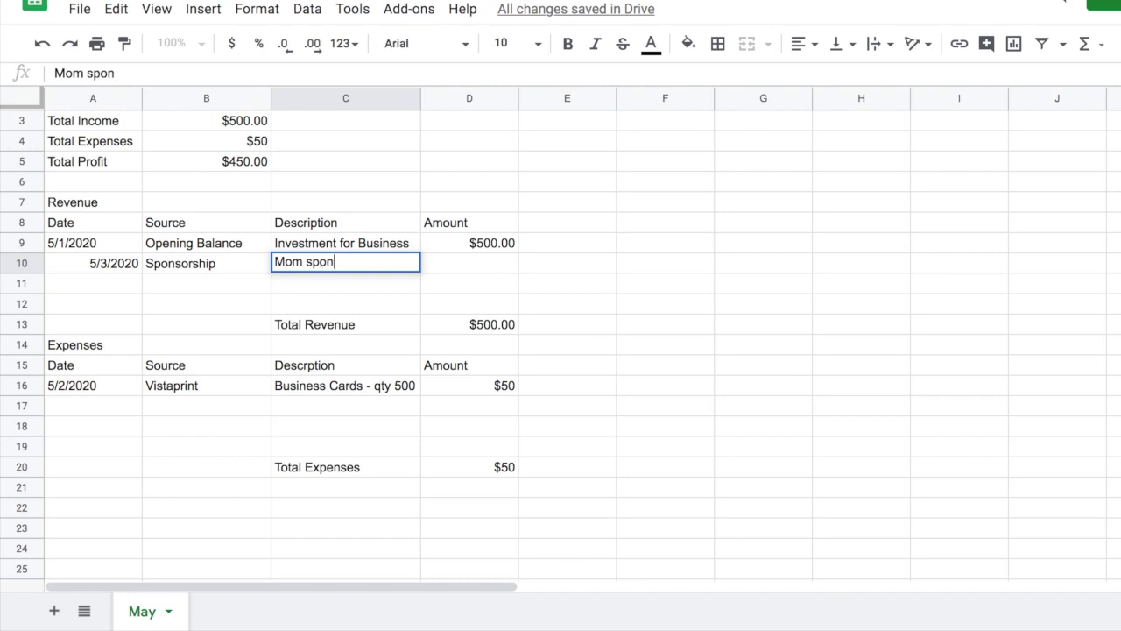
{"action": "type", "text": "sored me"}
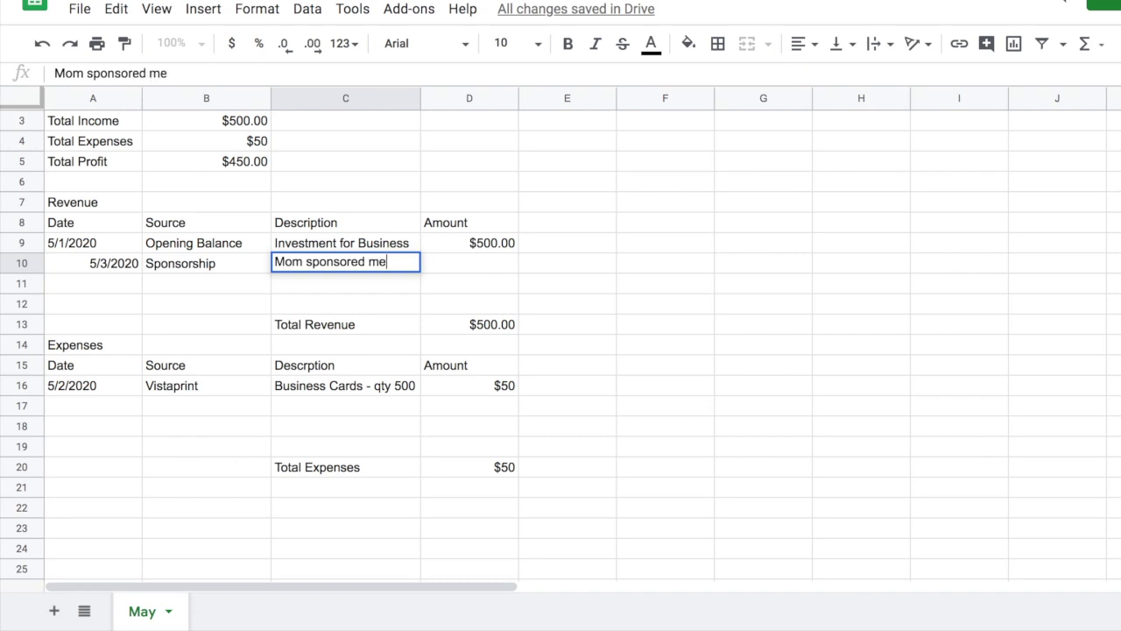
{"action": "key", "text": "Tab"}
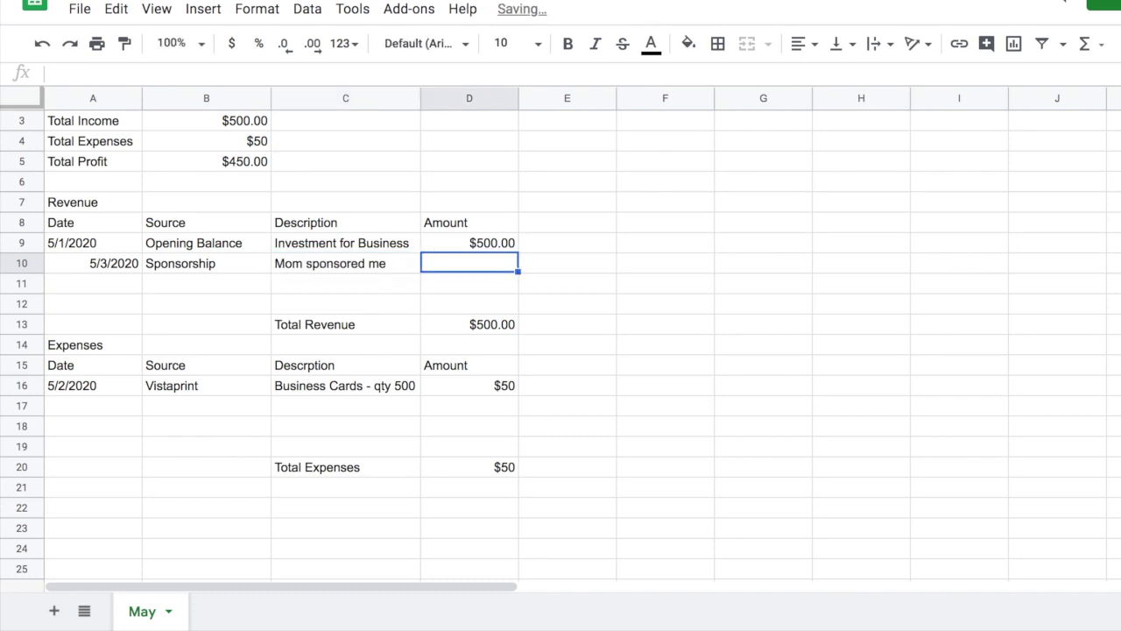
{"action": "type", "text": "$100"}
{"action": "key", "text": "Return"}
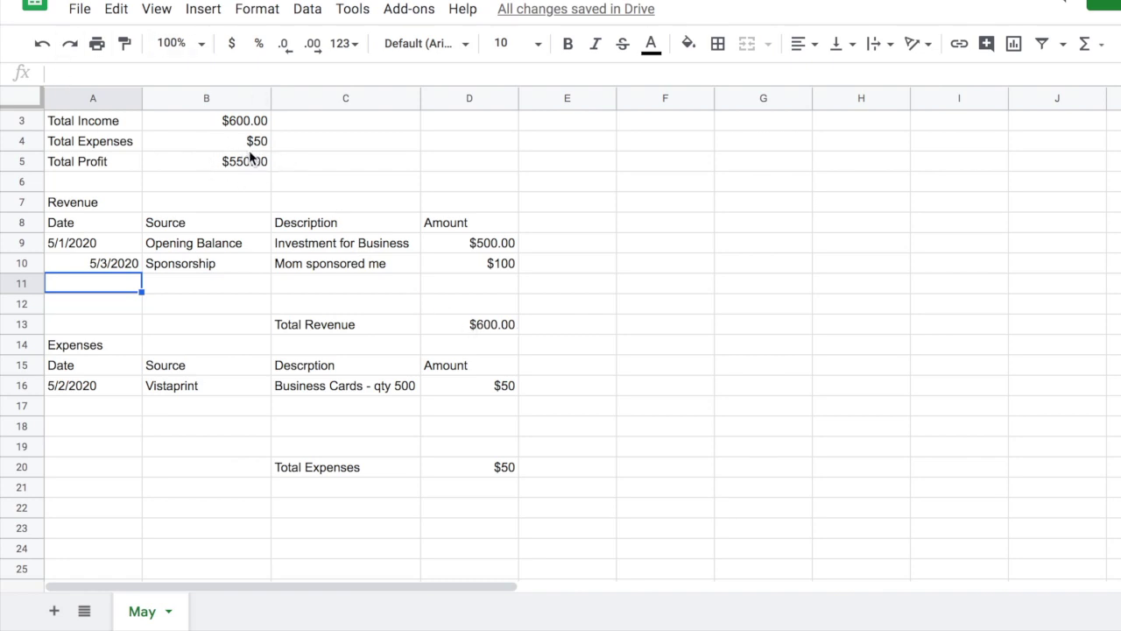
- Format the sponsorship amount in cell D10 to show two decimal places
{"action": "left_click", "coordinate": [501, 267]}
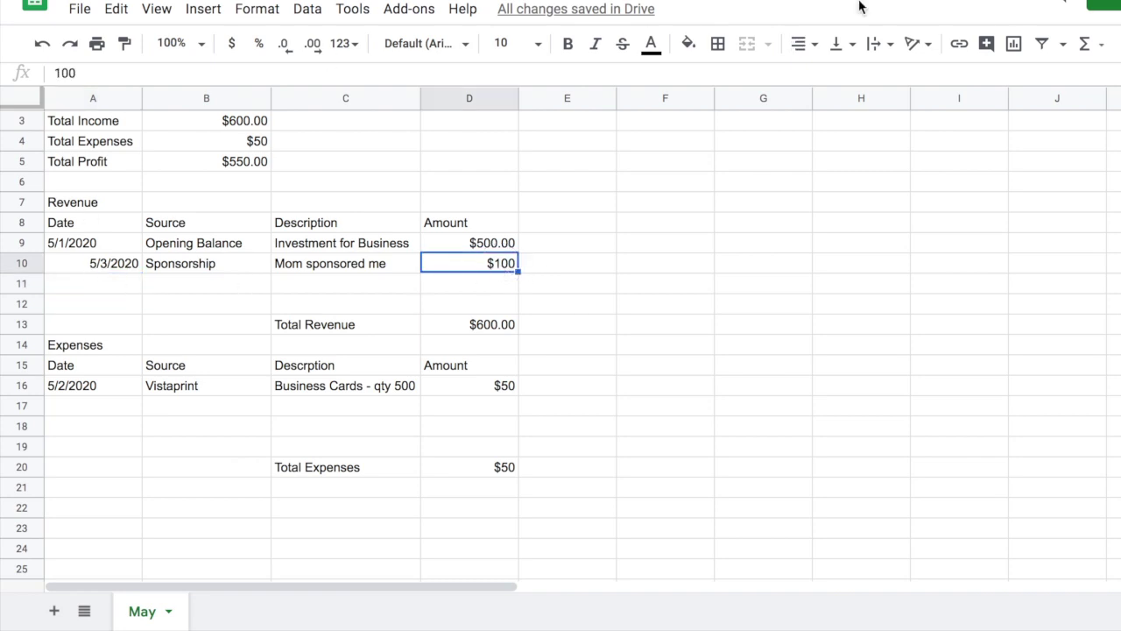
{"action": "left_click", "coordinate": [313, 44]}
{"action": "left_click", "coordinate": [312, 44]}
{"action": "left_click", "coordinate": [645, 394]}
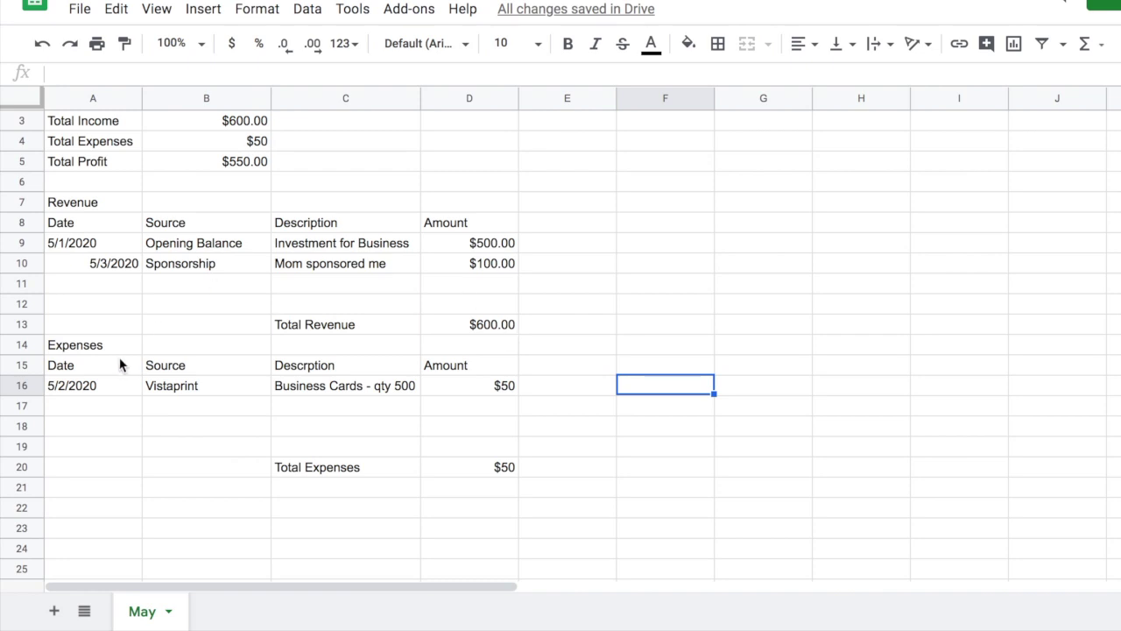
- Enter the date 5/4/2020 and the source Amazon in cells A17 and B17 of the Expenses section
{"action": "left_click", "coordinate": [129, 408]}
{"action": "type", "text": "5/4"}
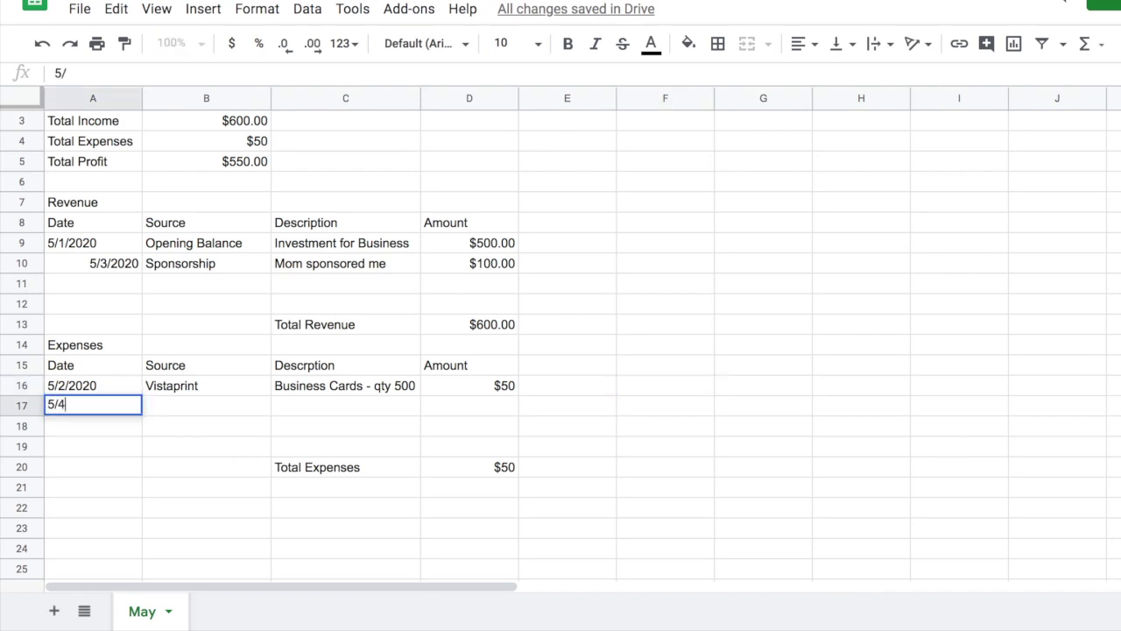
{"action": "type", "text": "/2020"}
{"action": "key", "text": "Tab"}
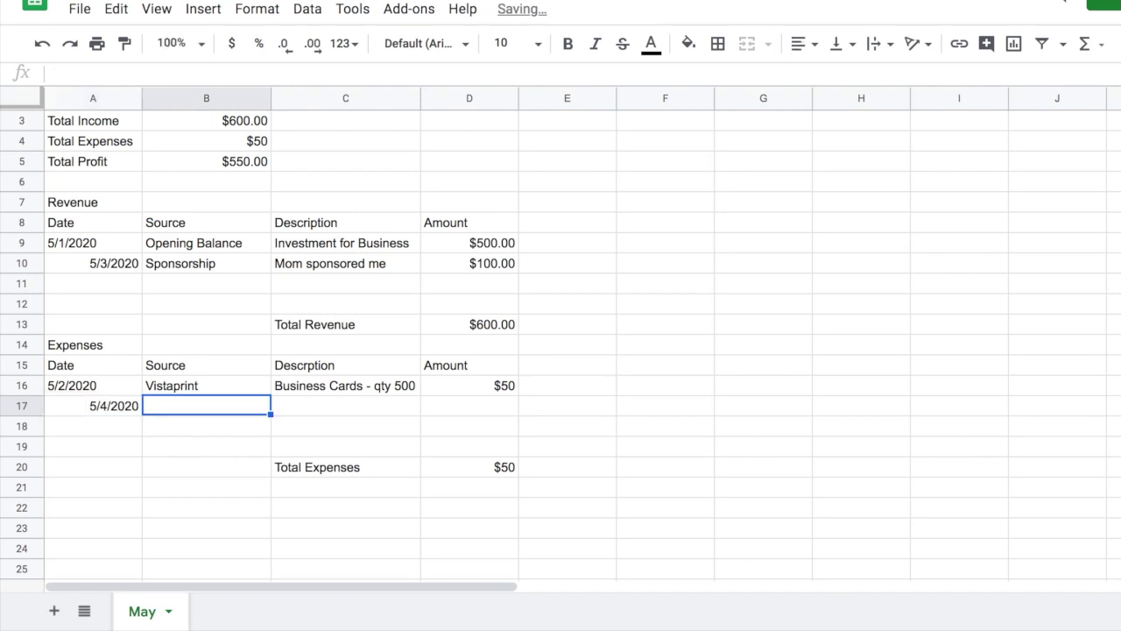
{"action": "type", "text": "Amazon"}
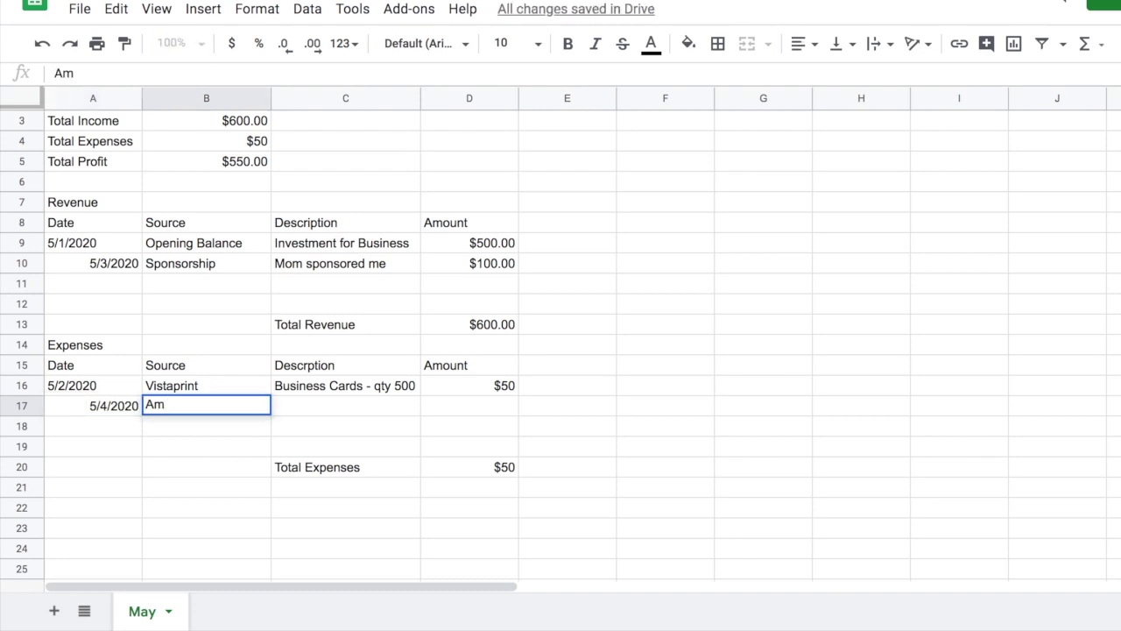
{"action": "key", "text": "Tab"}
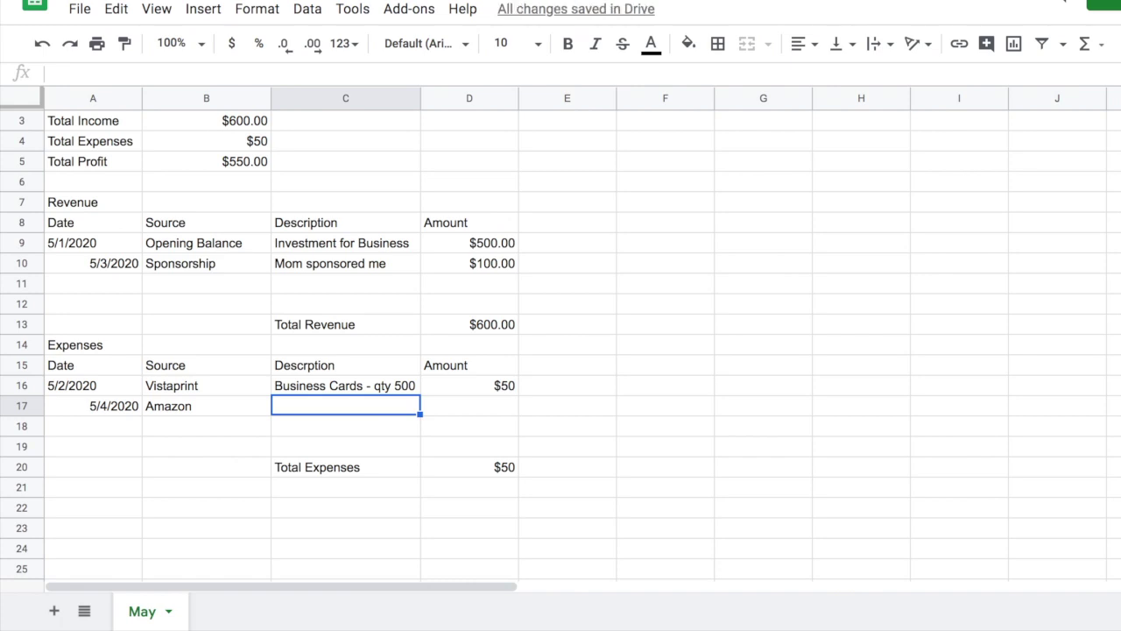
- Enter the description "Supplies - lip gloss base, tubes, stickers, packaging" for the Amazon expense in cell C17
{"action": "type", "text": "Fil"}
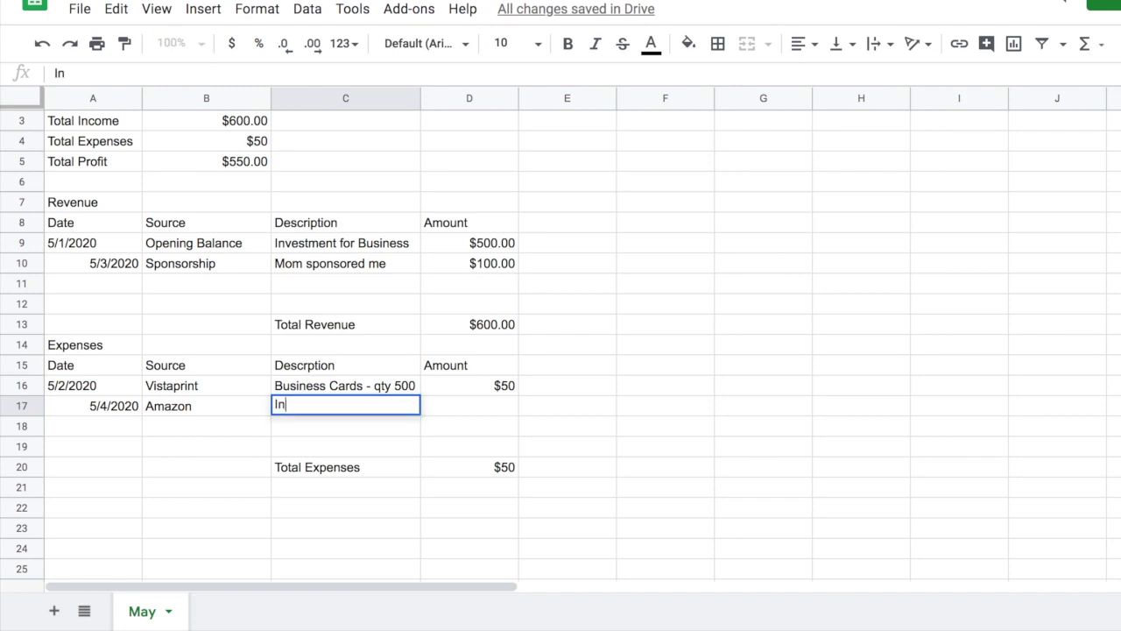
{"action": "key", "text": "BackSpace"}
{"action": "key", "text": "BackSpace"}
{"action": "key", "text": "BackSpace"}
{"action": "type", "text": "Supplies -"}
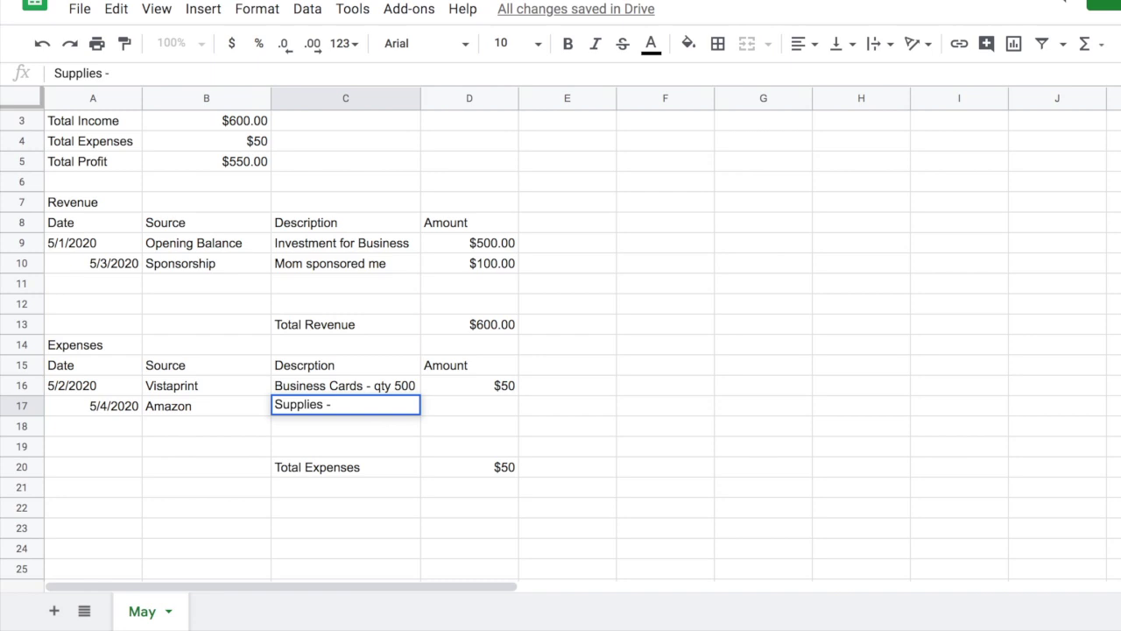
{"action": "type", "text": "lip gloss b"}
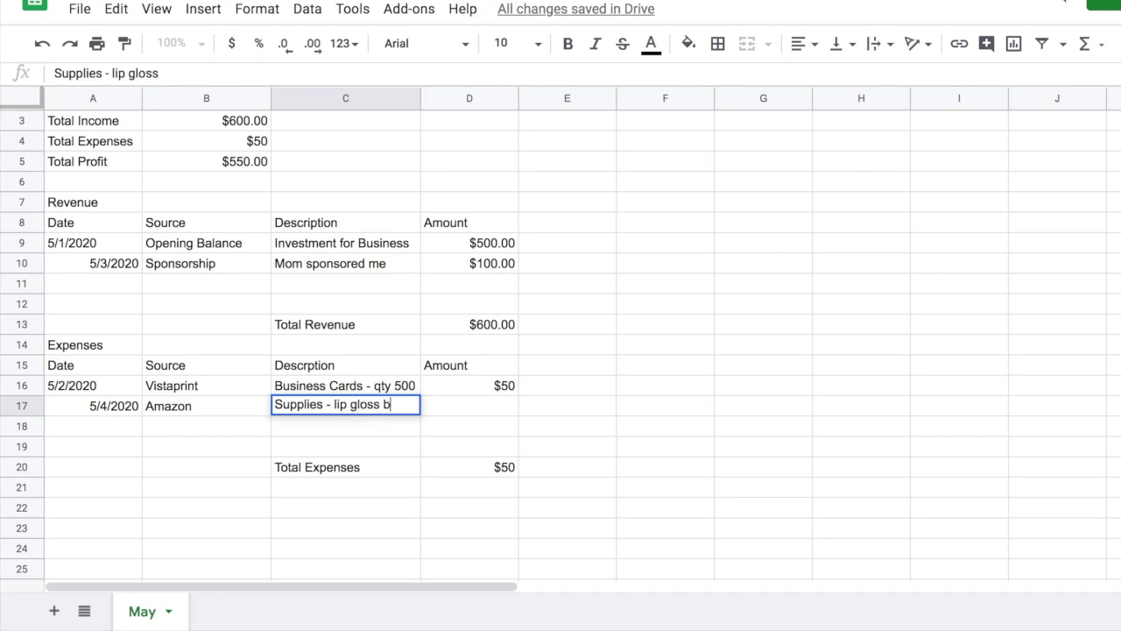
{"action": "type", "text": "ase, tubes,"}
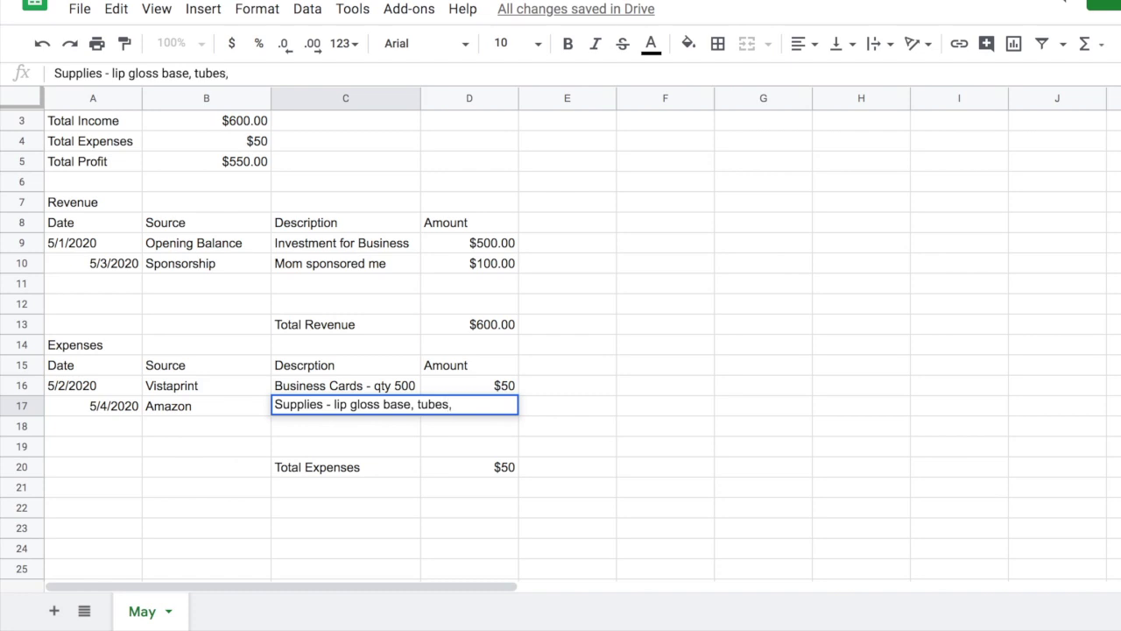
{"action": "type", "text": " stickers, "}
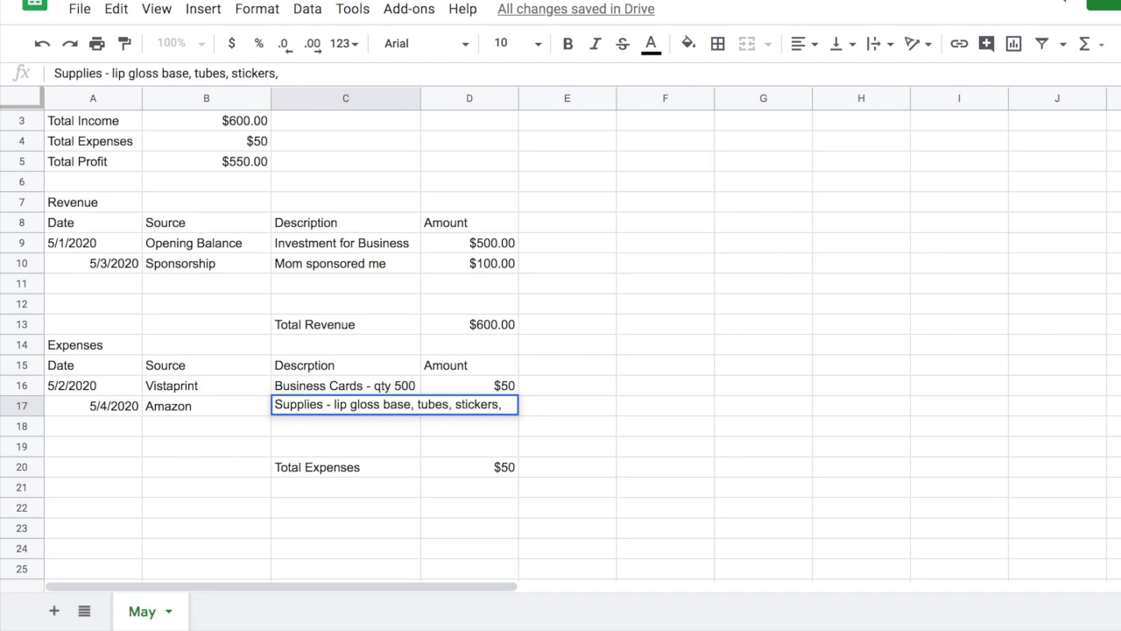
{"action": "type", "text": "packaging"}
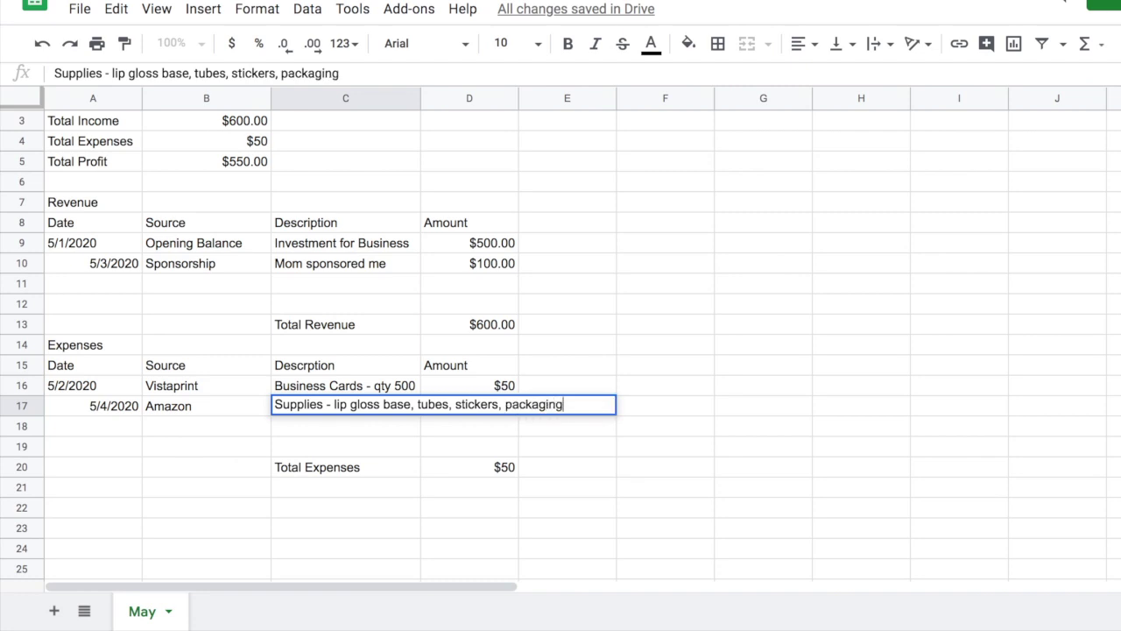
{"action": "key", "text": "Return"}
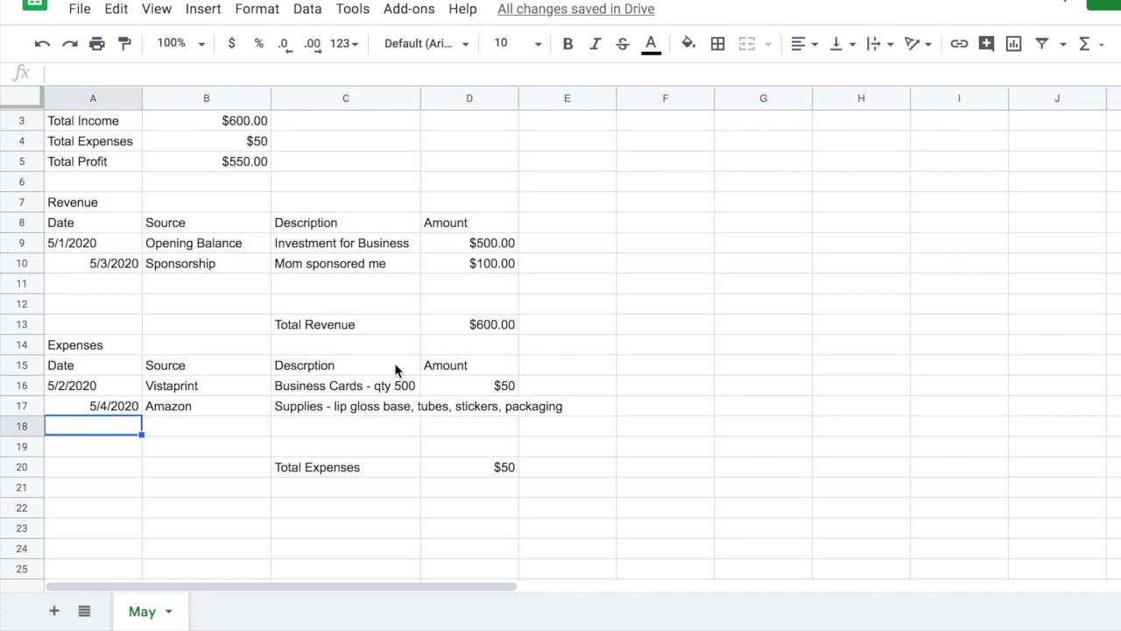
- Wrap the text of the Amazon expense description in C17 and widen column C slightly
{"action": "left_click", "coordinate": [383, 407]}
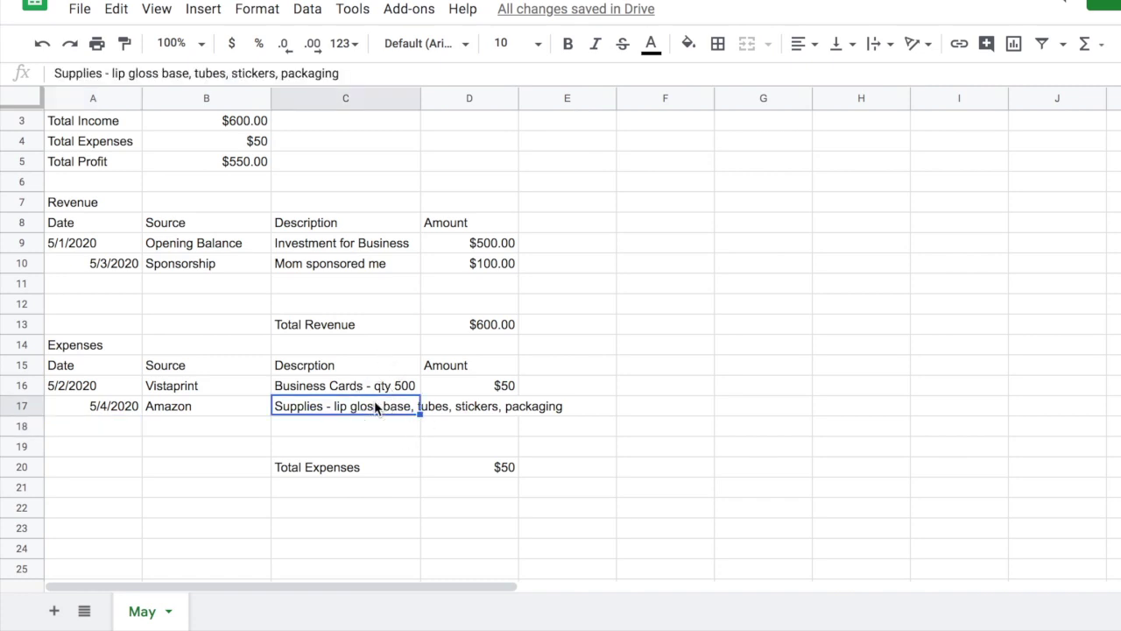
{"action": "left_click", "coordinate": [881, 48]}
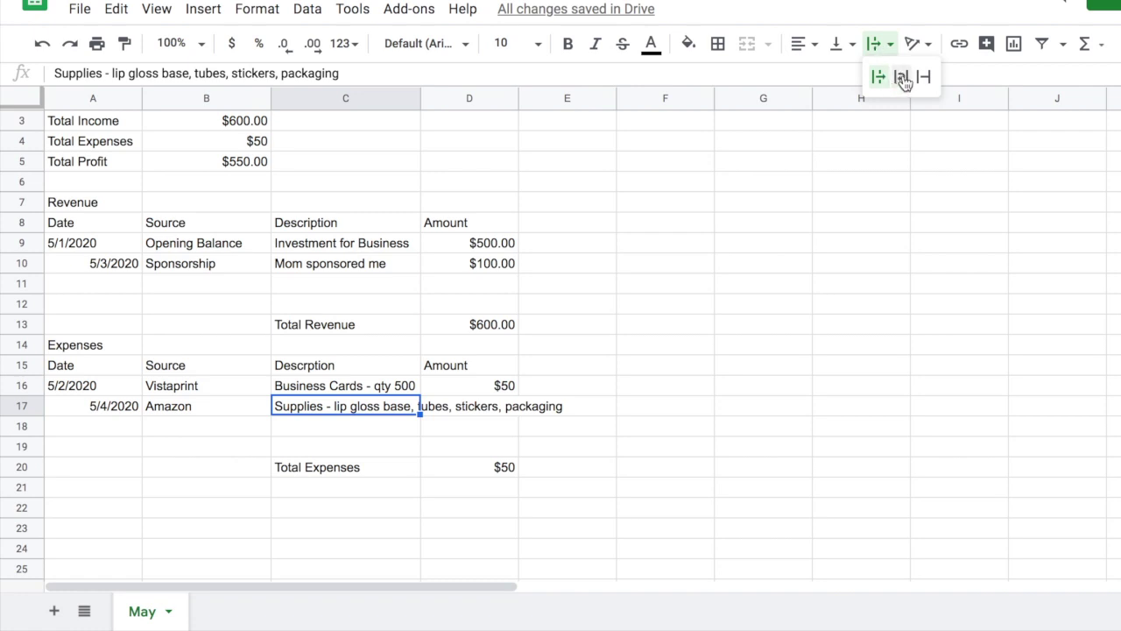
{"action": "left_click", "coordinate": [902, 76]}
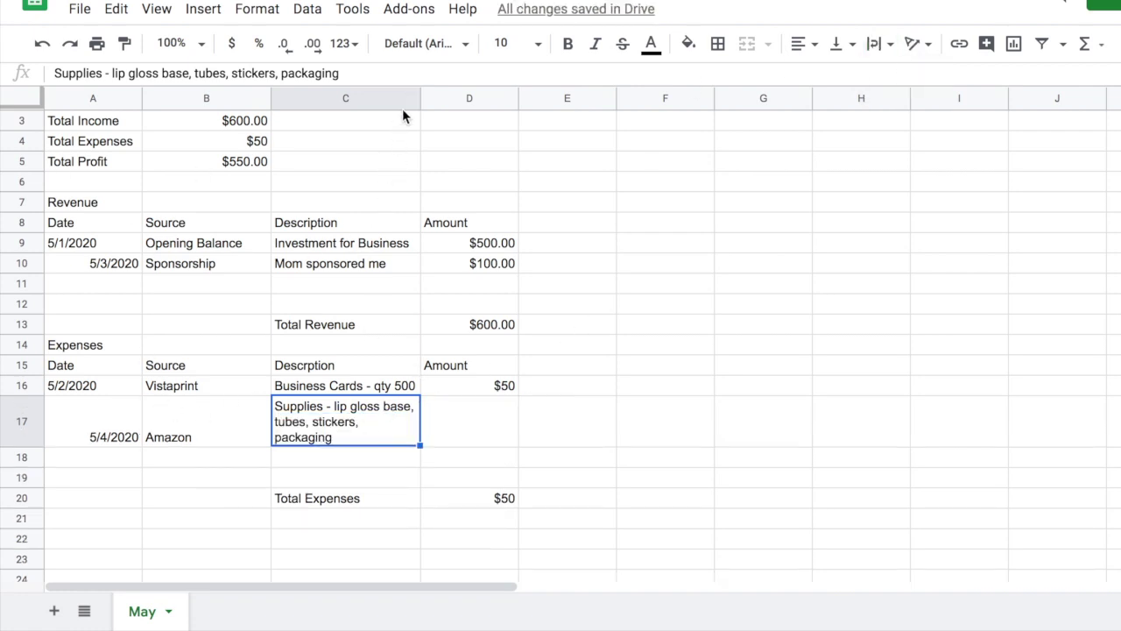
{"action": "left_click_drag", "start_coordinate": [421, 97], "coordinate": [463, 97]}
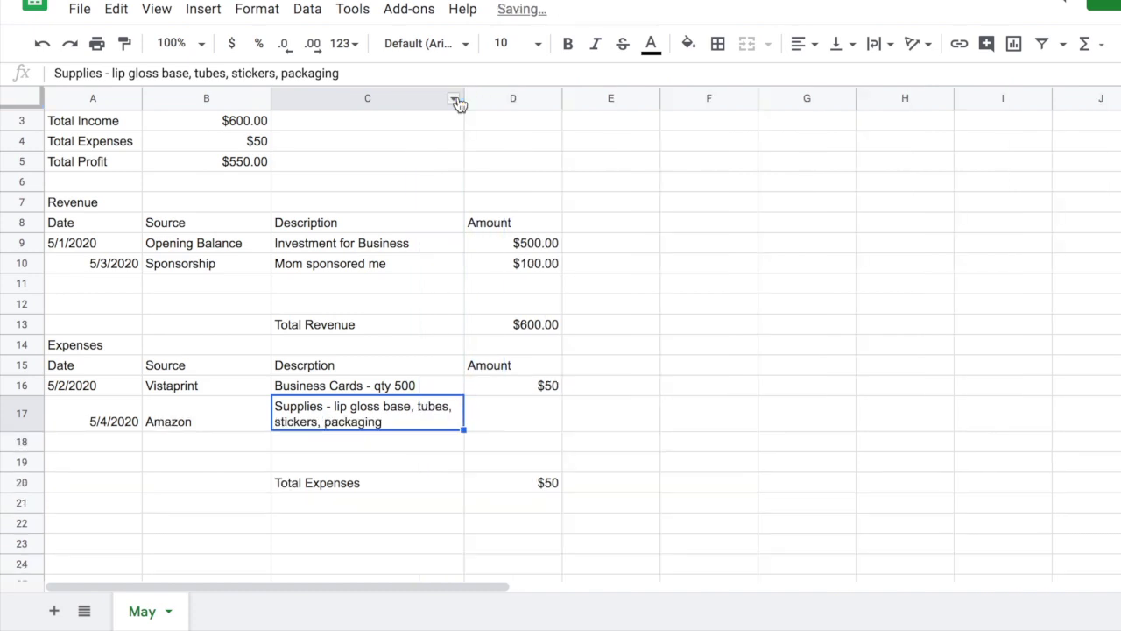
- Enter the amount $250 for the Amazon expense in D17, and select Total Profit cell B5 to check its formula
{"action": "left_click", "coordinate": [510, 421]}
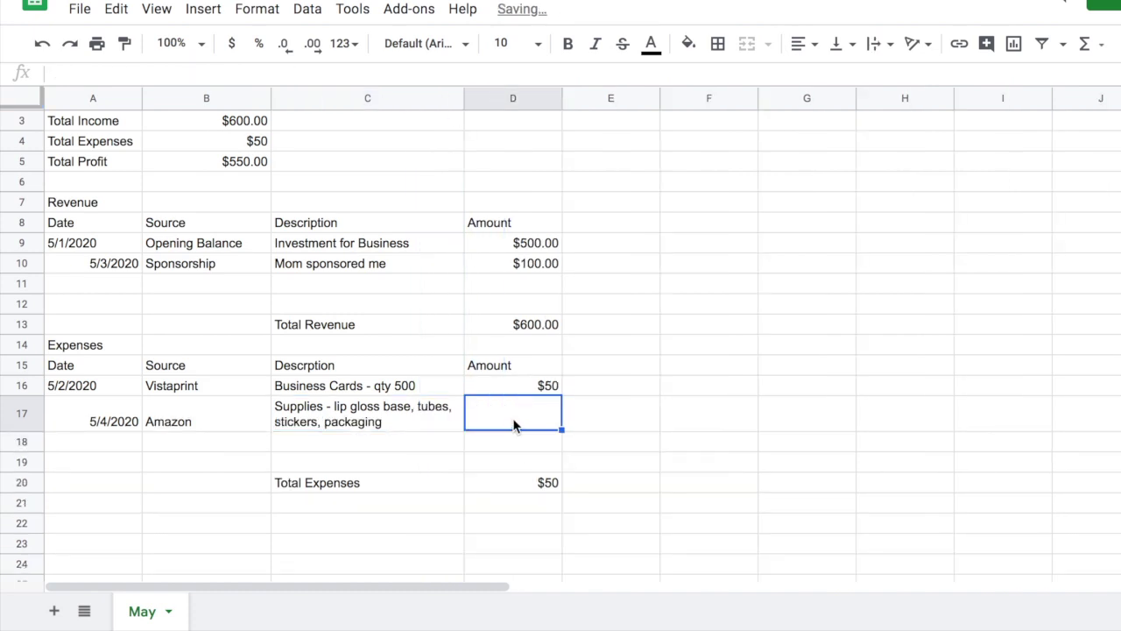
{"action": "type", "text": "$"}
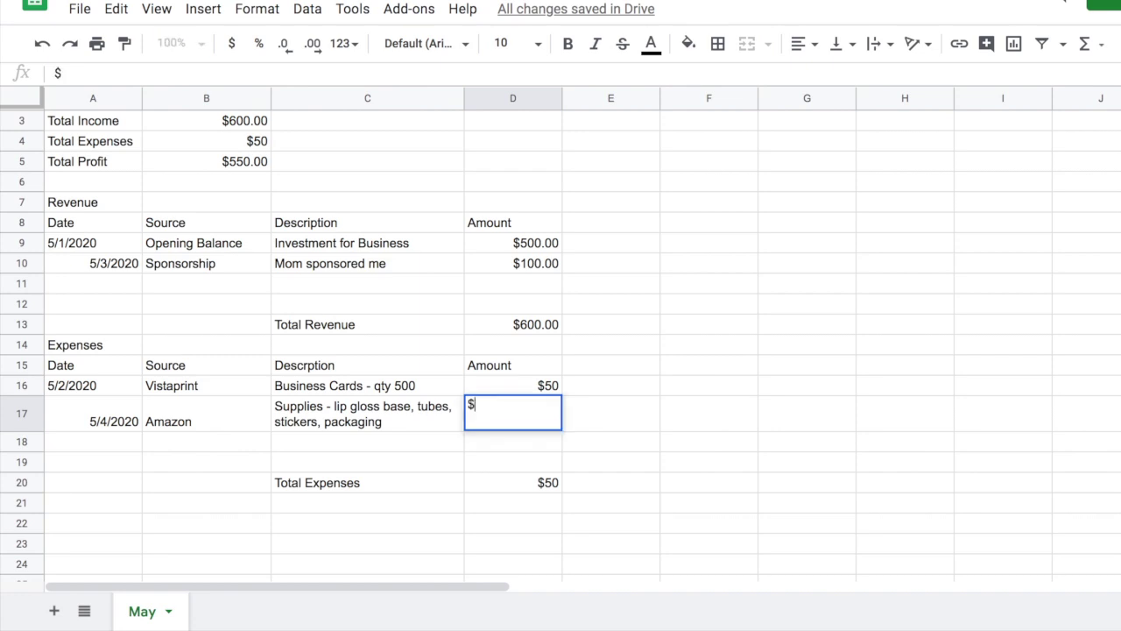
{"action": "type", "text": "250"}
{"action": "key", "text": "Return"}
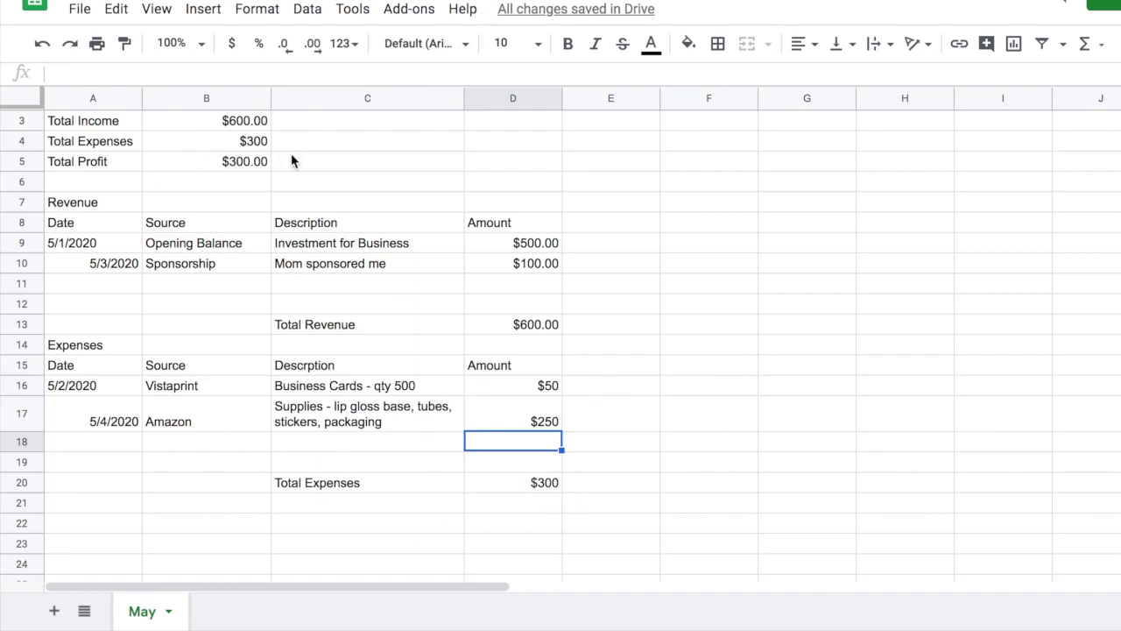
{"action": "mouse_move", "coordinate": [236, 162]}
{"action": "left_mouse_down"}
{"action": "mouse_move", "coordinate": [274, 164]}
{"action": "mouse_move", "coordinate": [253, 168]}
{"action": "left_mouse_up"}
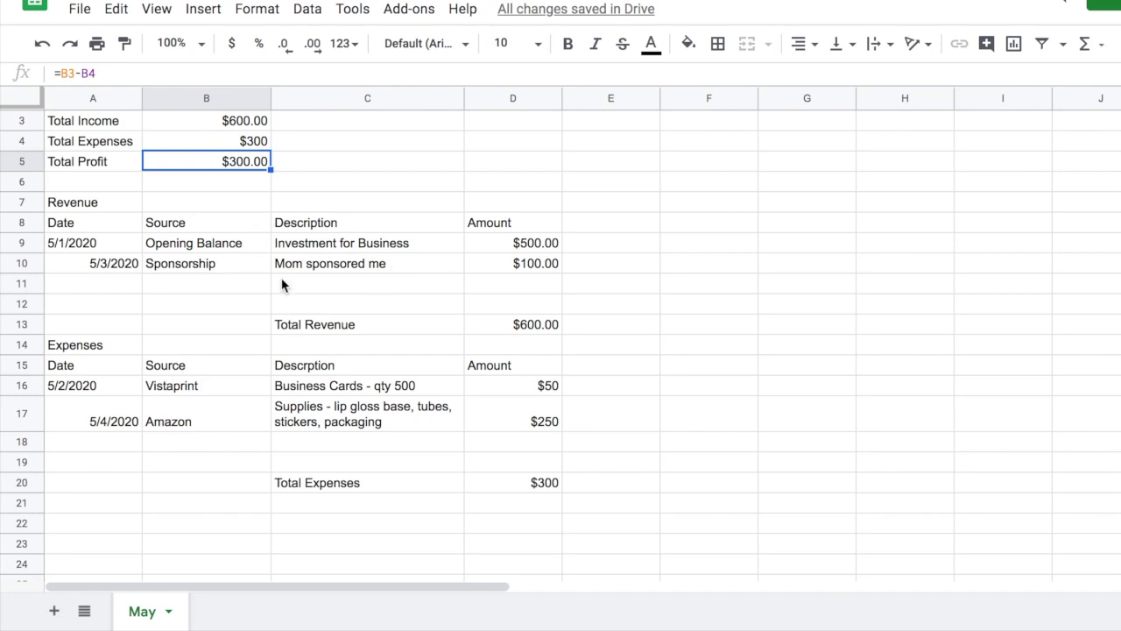
{"action": "left_click", "coordinate": [445, 493]}
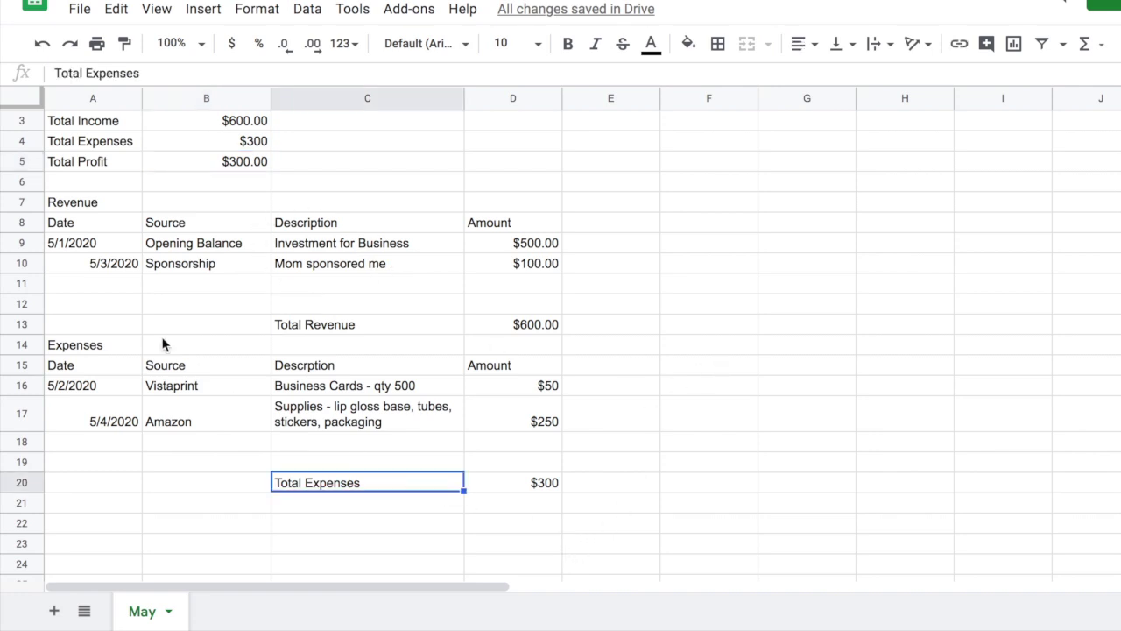
- Merge cells A7 to D7 of the Revenue heading row and center the heading horizontally
{"action": "left_click_drag", "start_coordinate": [76, 200], "coordinate": [532, 207]}
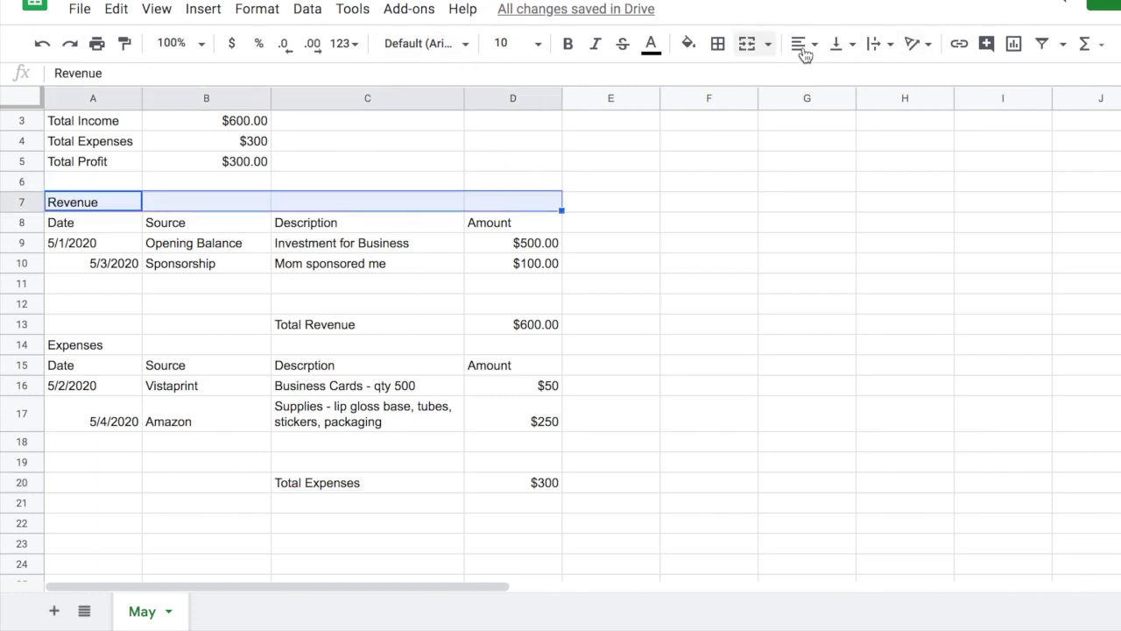
{"action": "left_click", "coordinate": [886, 43]}
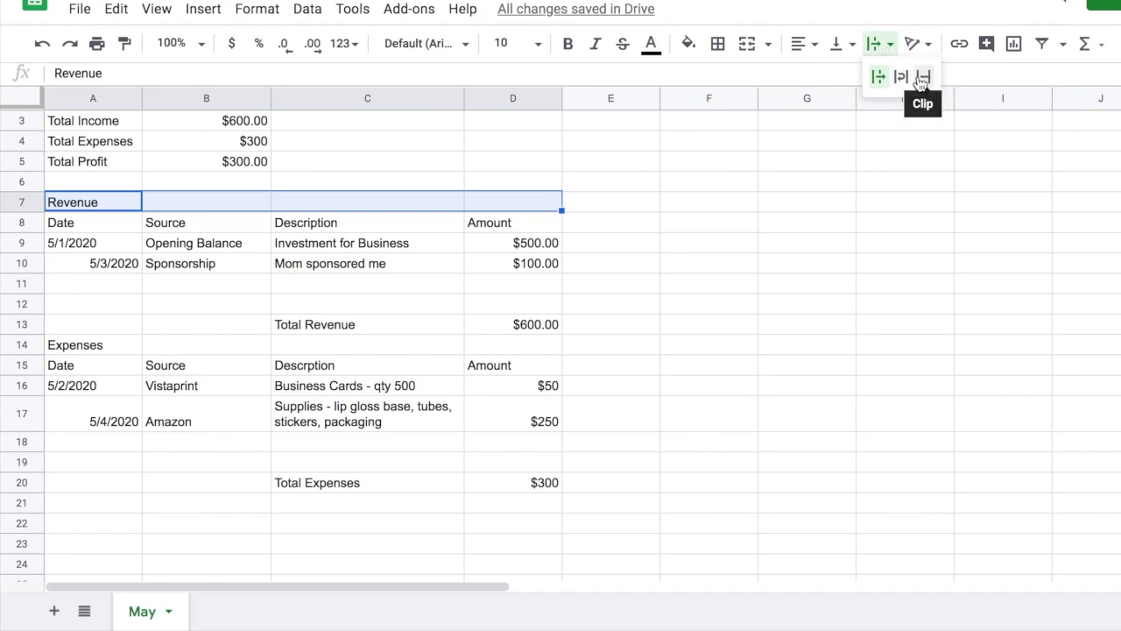
{"action": "left_click", "coordinate": [748, 44]}
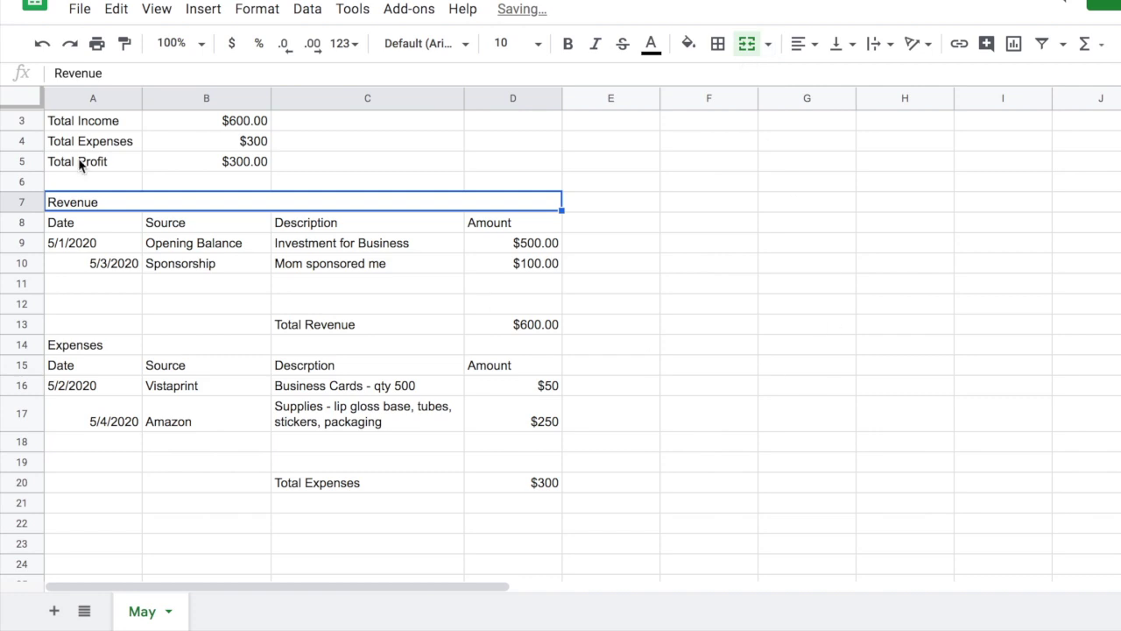
{"action": "left_click", "coordinate": [802, 49]}
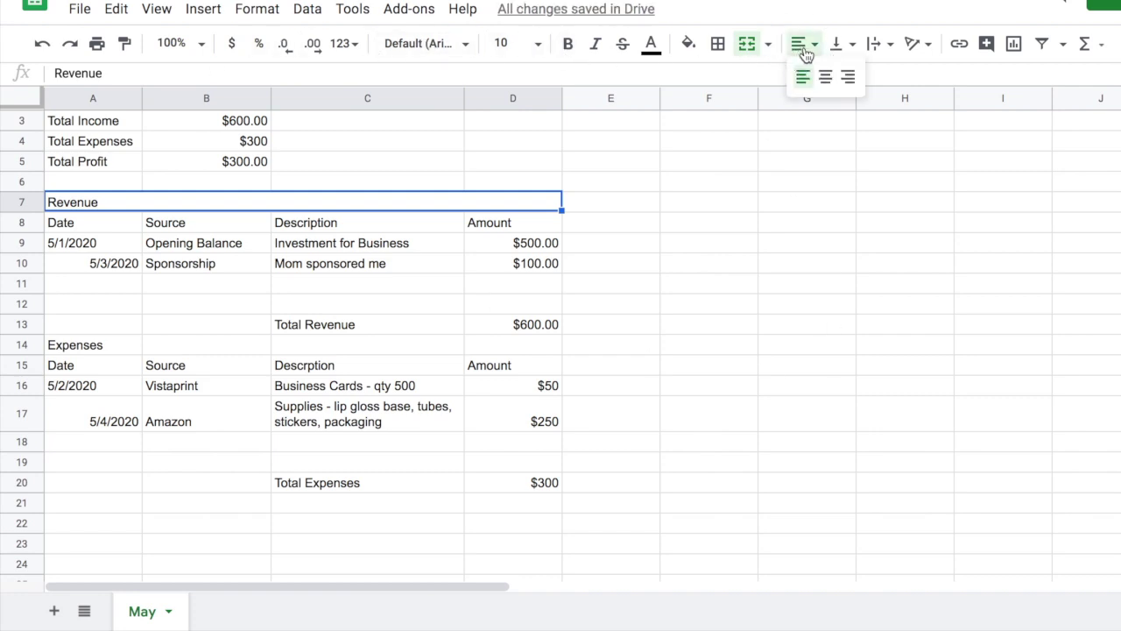
{"action": "left_click", "coordinate": [825, 76]}
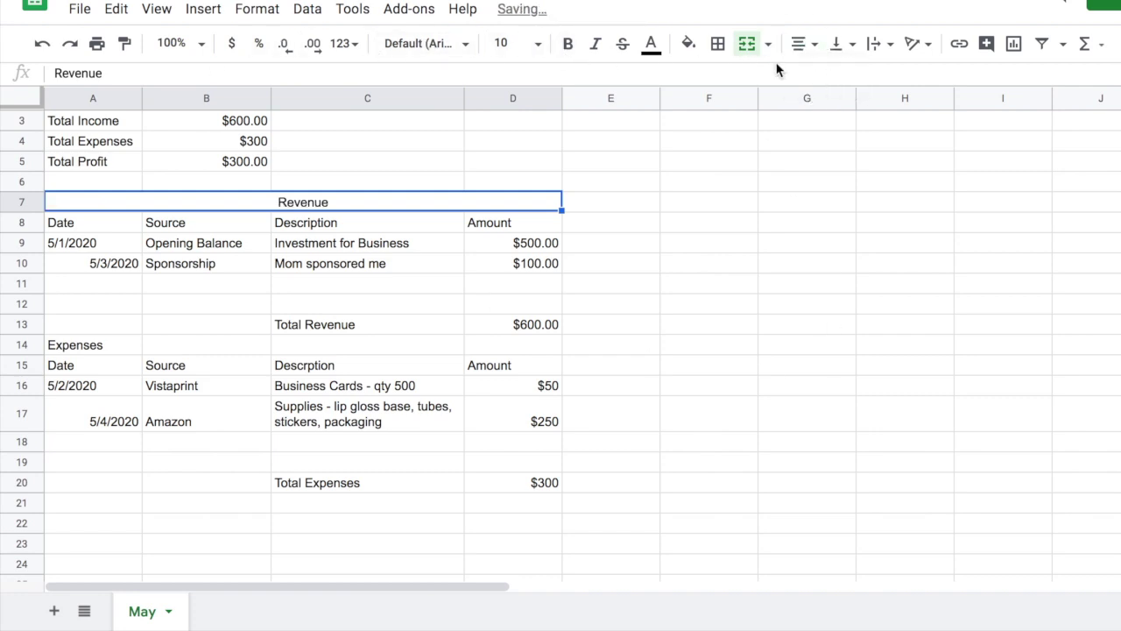
- Fill the merged Revenue heading row with the theme green
{"action": "left_click", "coordinate": [689, 44]}
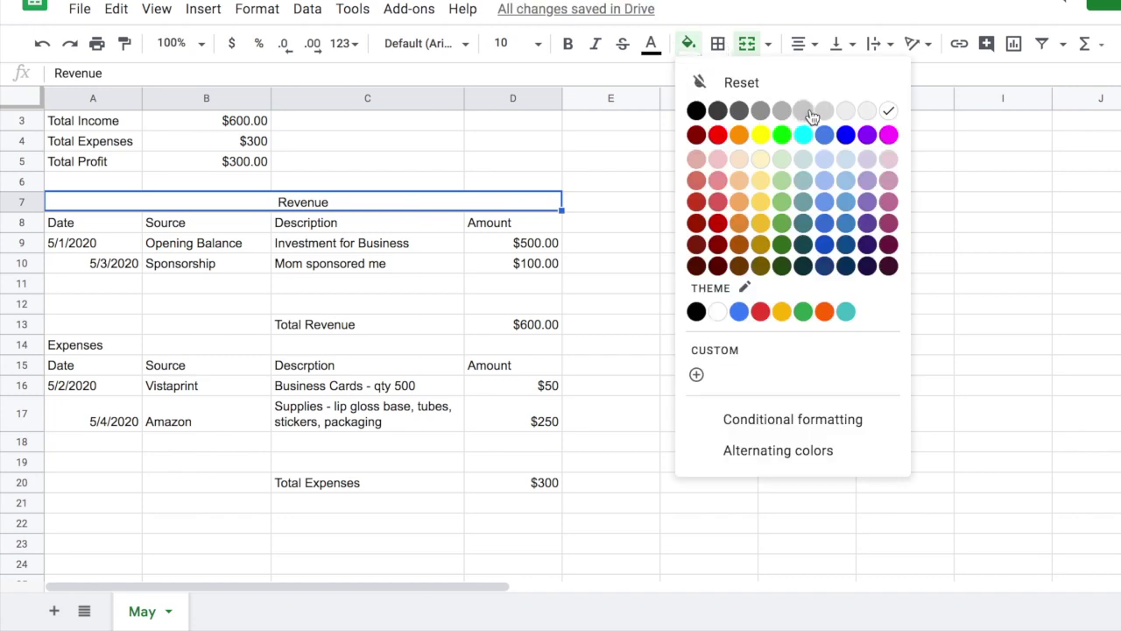
{"action": "left_click", "coordinate": [762, 139]}
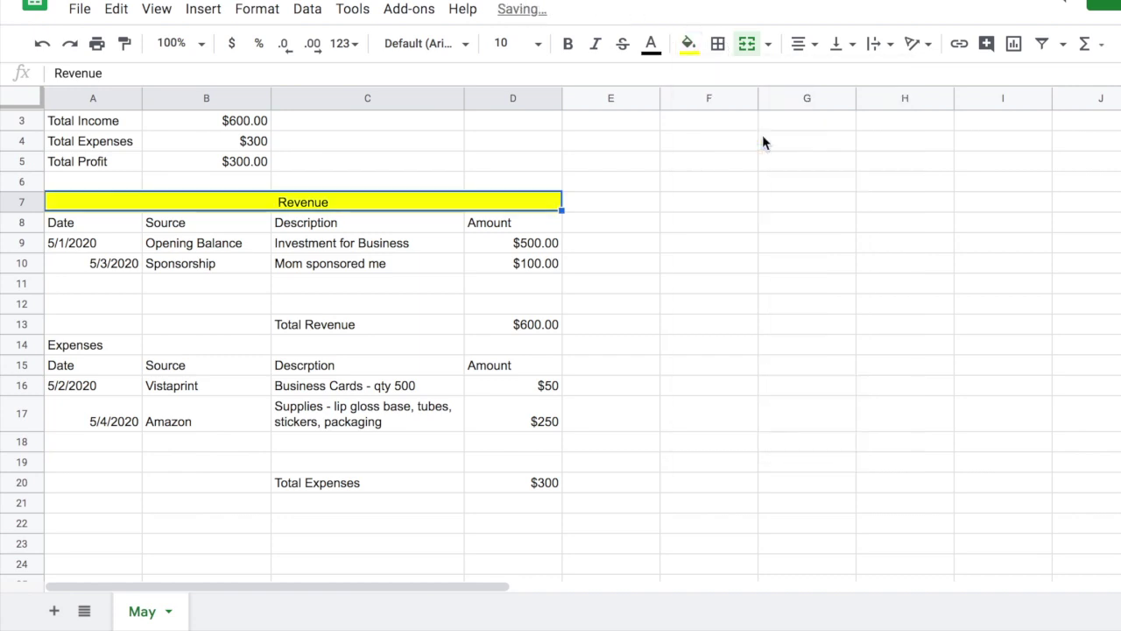
{"action": "left_click", "coordinate": [689, 44]}
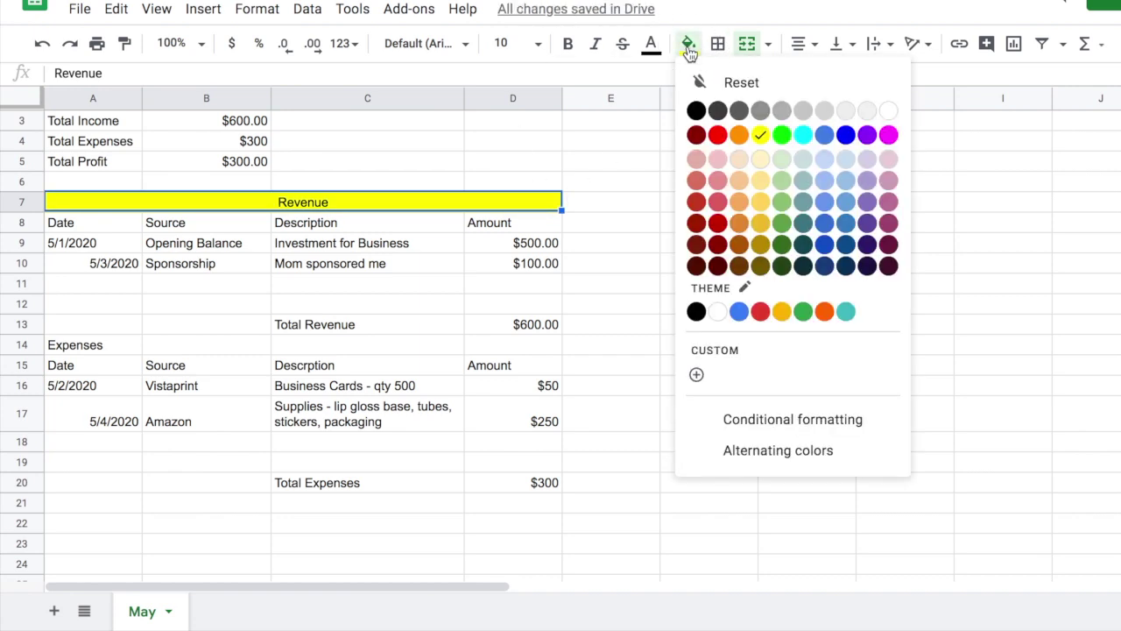
{"action": "left_click", "coordinate": [804, 312]}
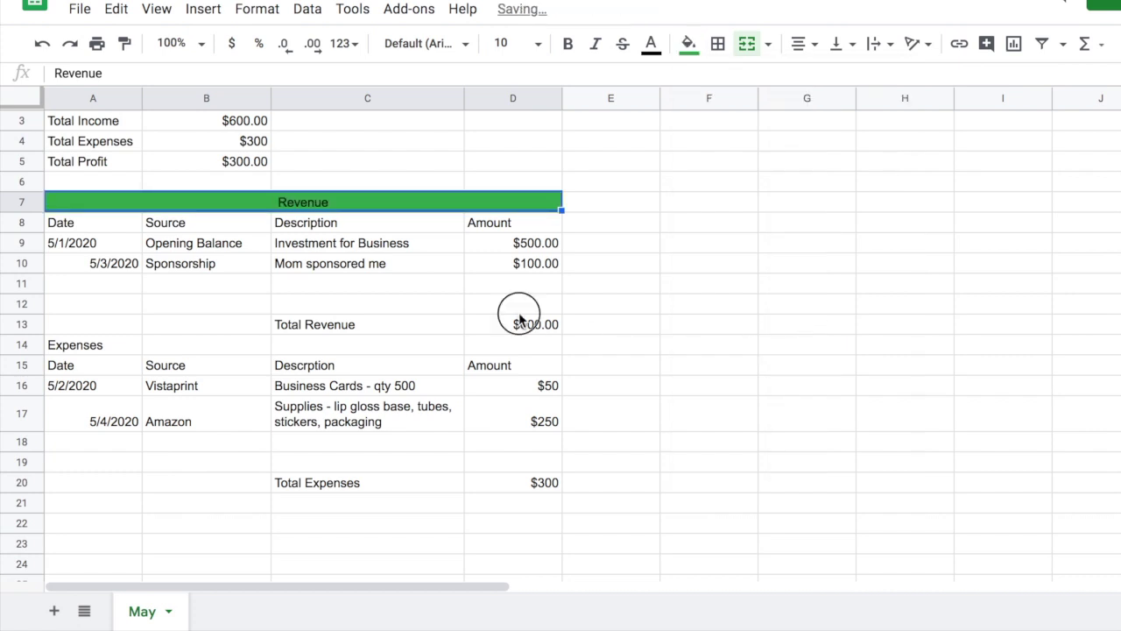
{"action": "left_click", "coordinate": [518, 307]}
- Fill cells A14 to D14 of the Expenses heading row with the theme red
{"action": "mouse_move", "coordinate": [123, 344]}
{"action": "left_mouse_down"}
{"action": "mouse_move", "coordinate": [143, 343]}
{"action": "mouse_move", "coordinate": [87, 343]}
{"action": "mouse_move", "coordinate": [537, 357]}
{"action": "left_mouse_up"}
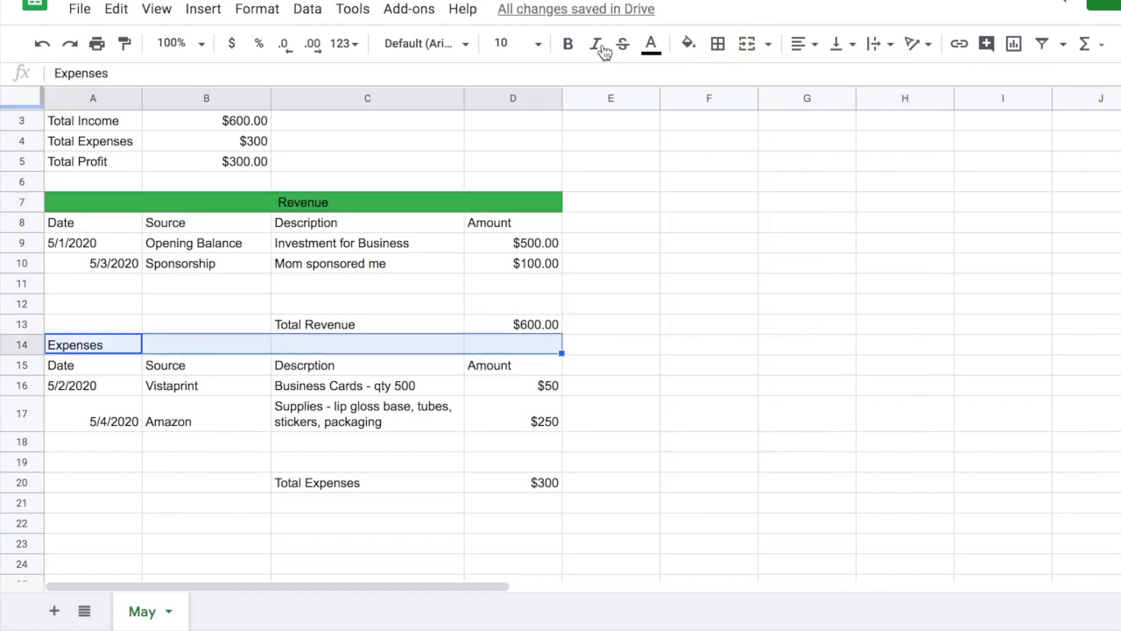
{"action": "left_click", "coordinate": [691, 44]}
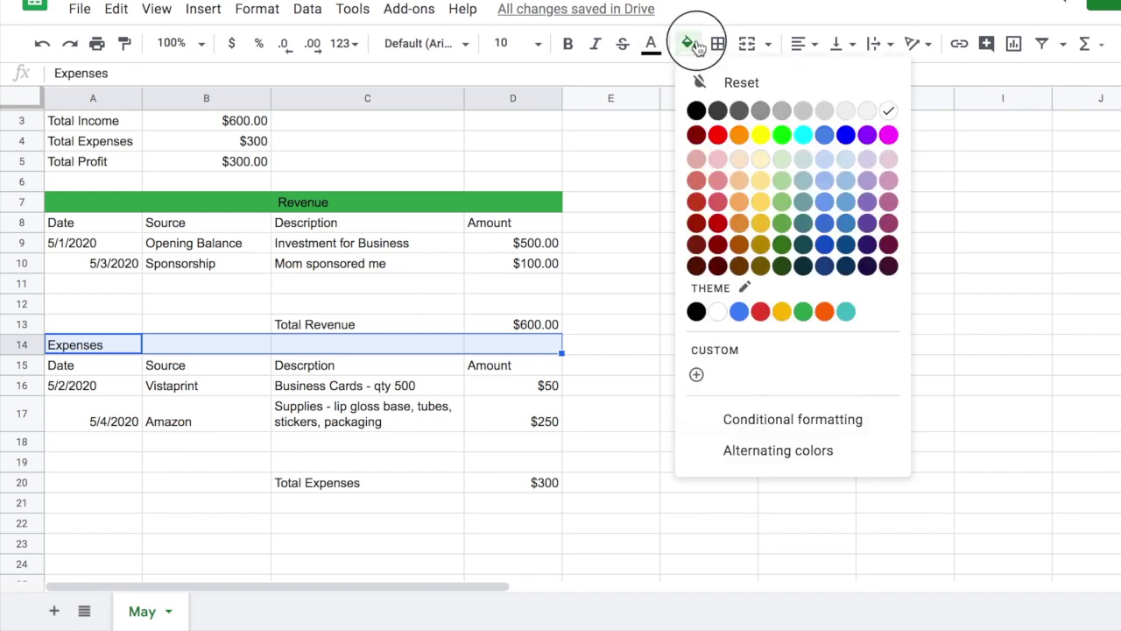
{"action": "left_click", "coordinate": [760, 311]}
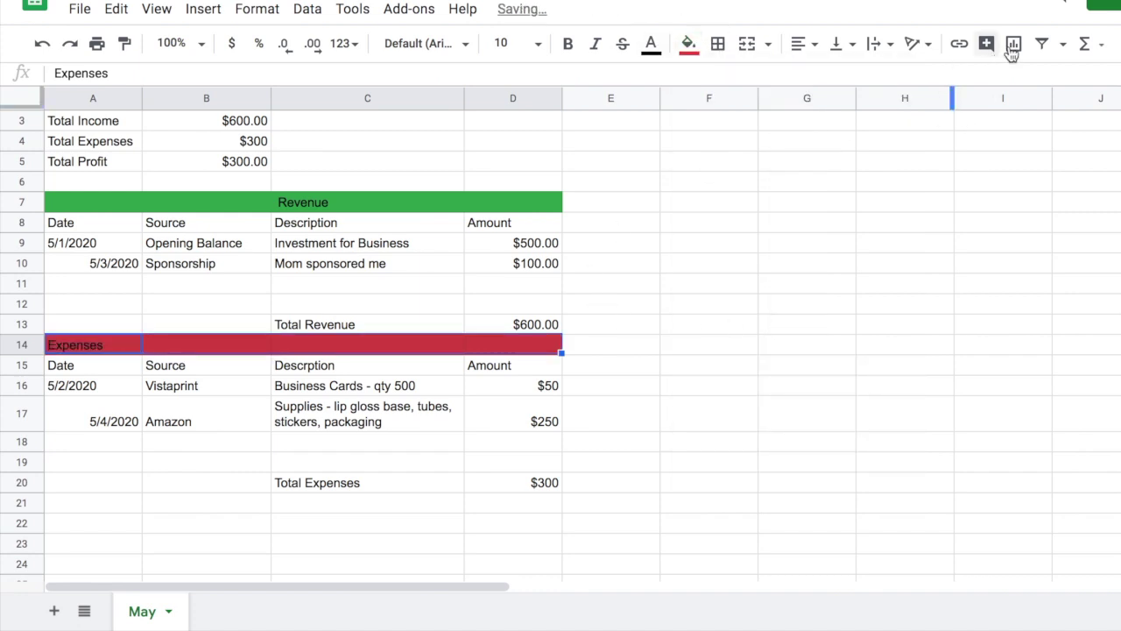
- Merge cells A14 to D14 of the Expenses heading row and center the heading horizontally
{"action": "left_click", "coordinate": [746, 44]}
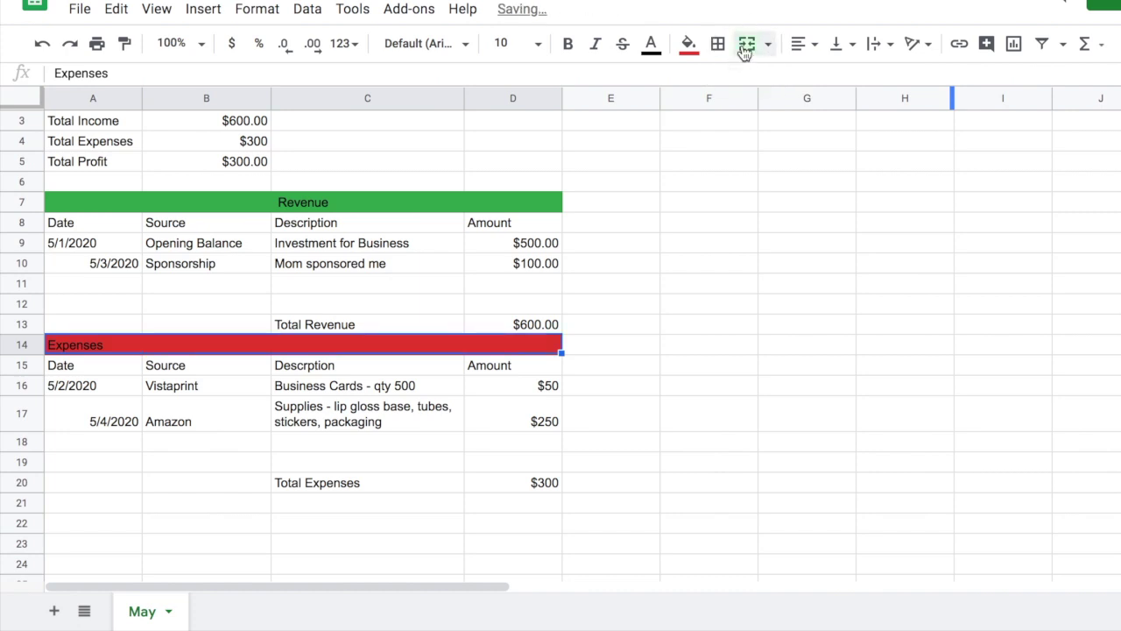
{"action": "left_click", "coordinate": [829, 46]}
{"action": "left_click", "coordinate": [814, 45]}
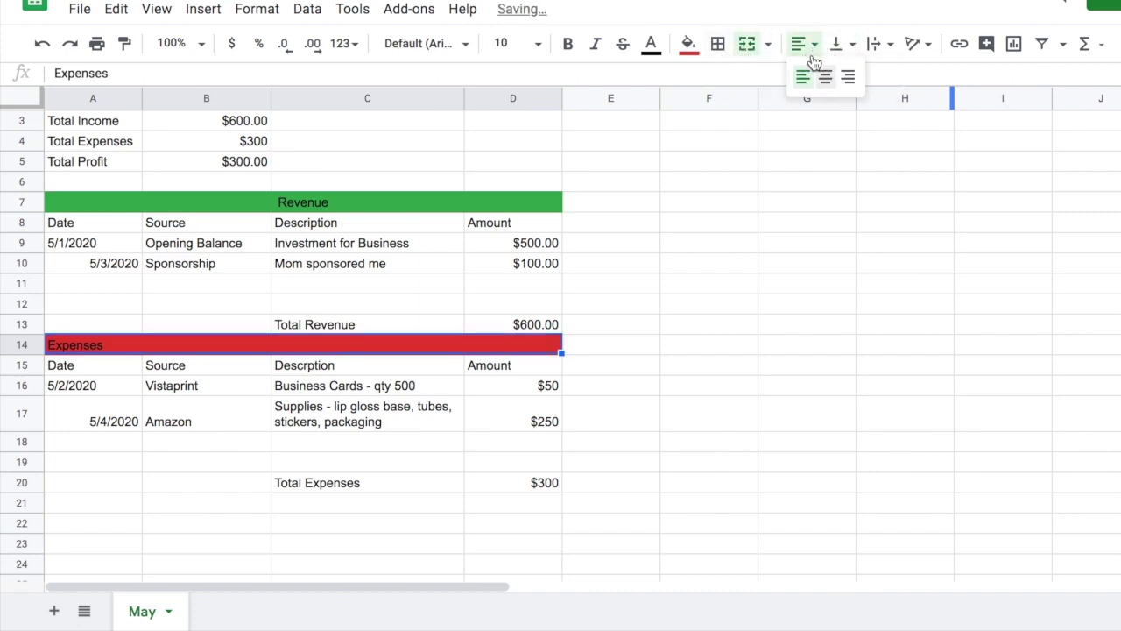
{"action": "left_click", "coordinate": [826, 76]}
{"action": "left_click", "coordinate": [754, 221]}
{"action": "left_click", "coordinate": [429, 410]}
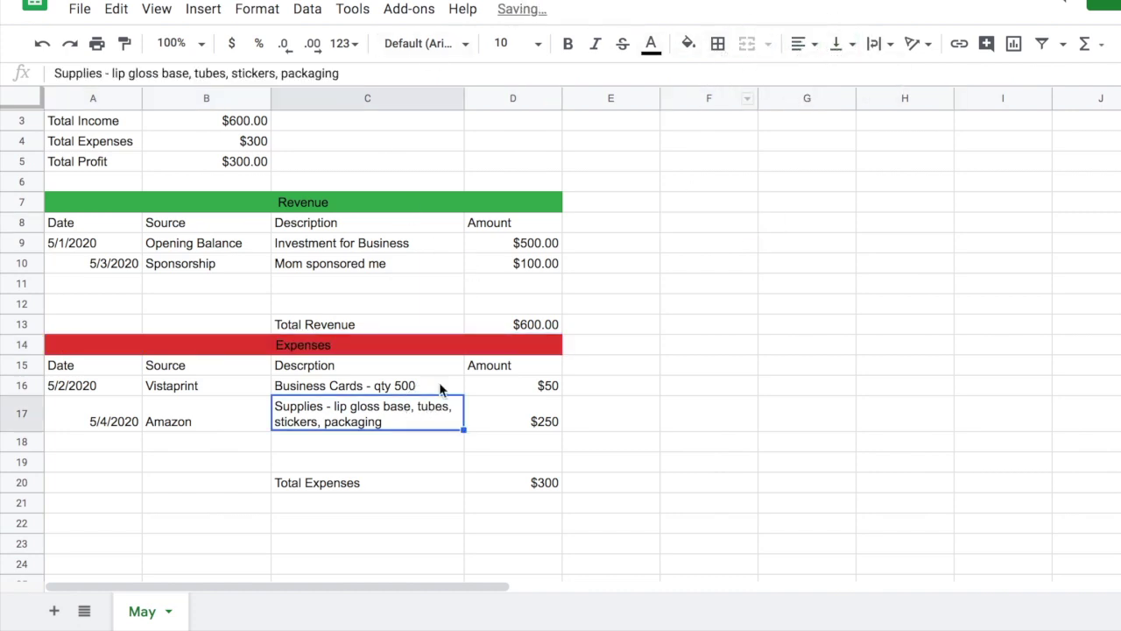
- Insert two rows above the Expenses heading in row 14
{"action": "left_click", "coordinate": [22, 345]}
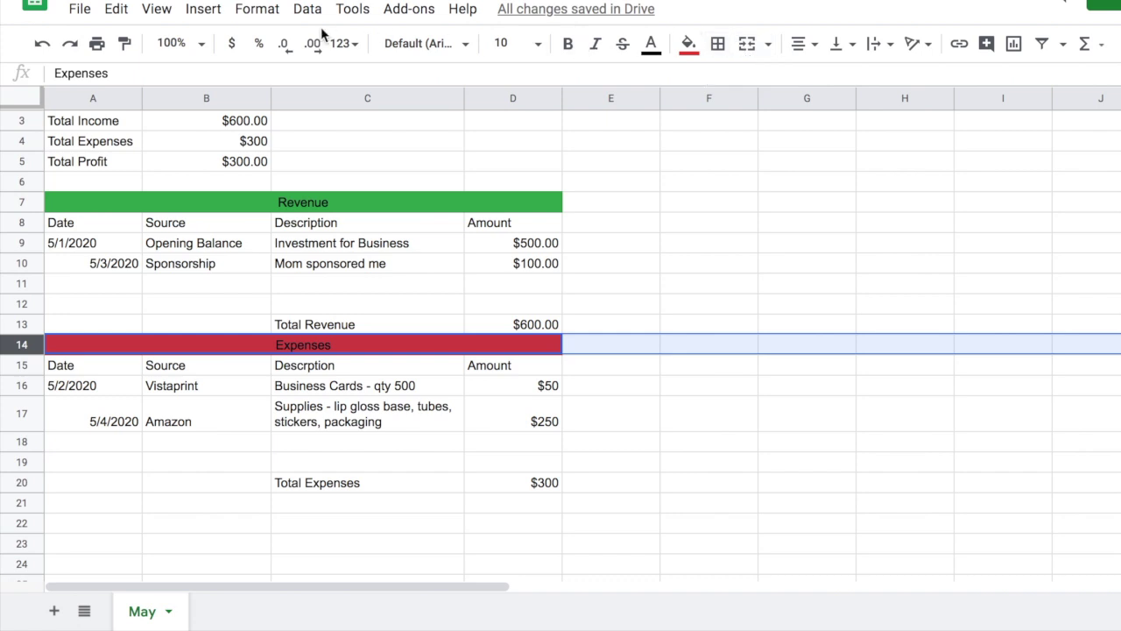
{"action": "left_click", "coordinate": [213, 17]}
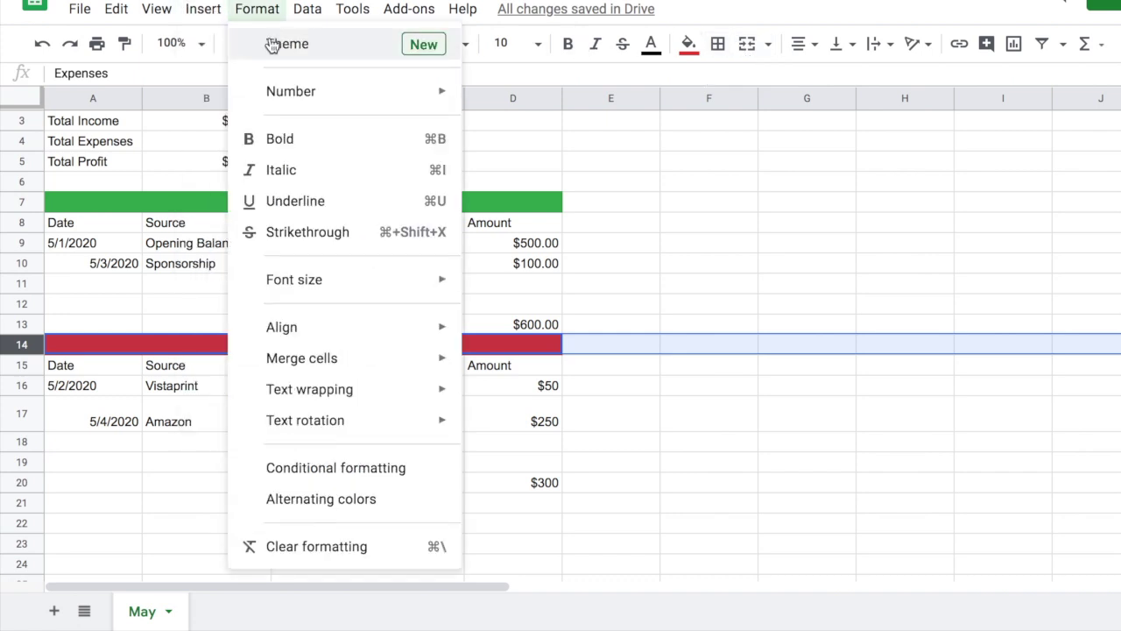
{"action": "left_click", "coordinate": [218, 43]}
{"action": "left_click", "coordinate": [208, 12]}
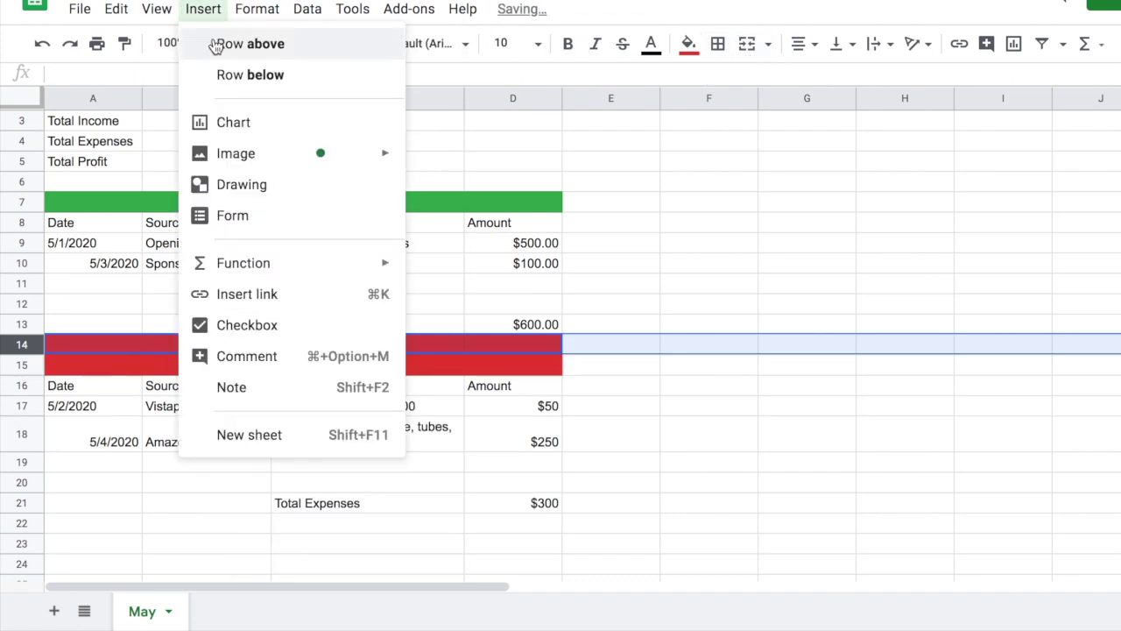
{"action": "left_click", "coordinate": [220, 43]}
{"action": "left_click", "coordinate": [353, 380]}
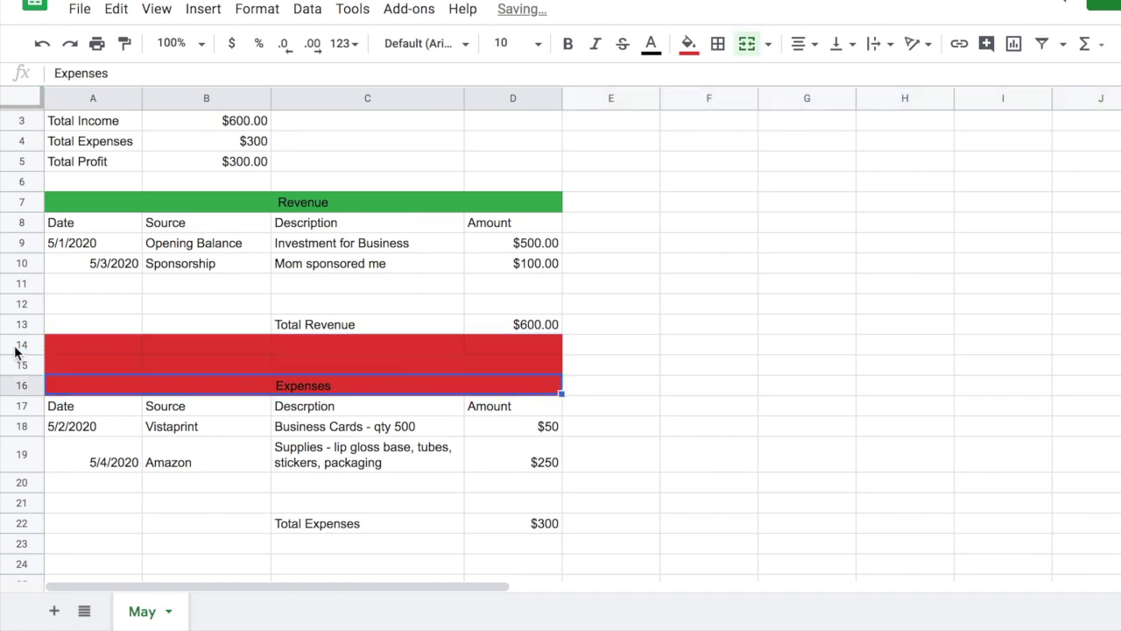
- Reset the fill color of the two new rows 14 and 15 above the Expenses heading
{"action": "left_click_drag", "start_coordinate": [15, 350], "coordinate": [18, 364]}
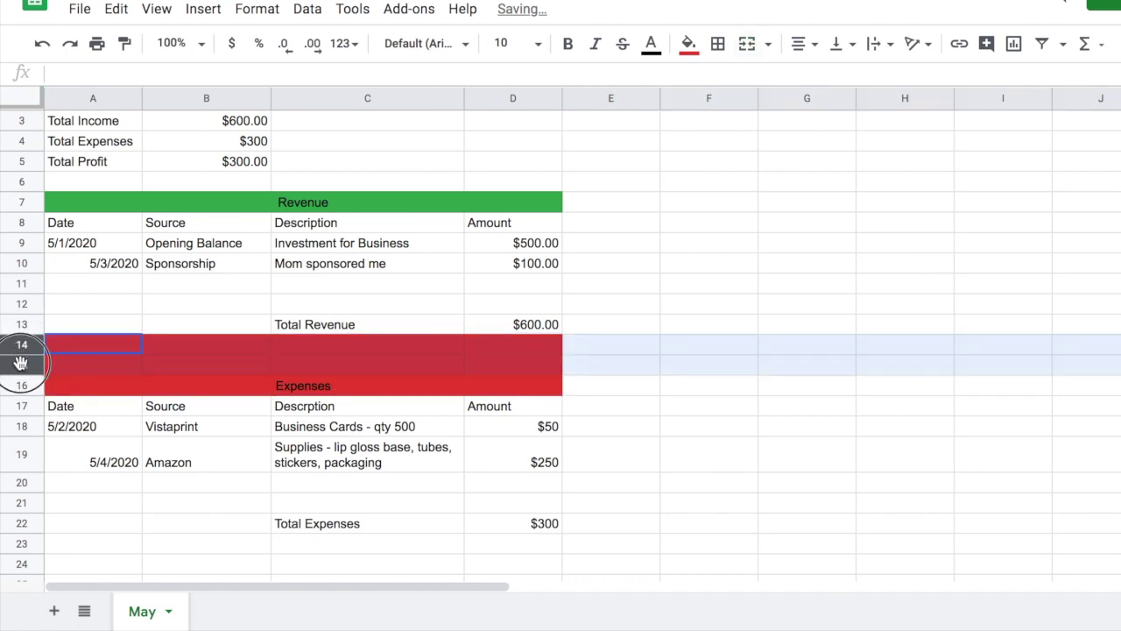
{"action": "left_click", "coordinate": [691, 43]}
{"action": "left_click", "coordinate": [739, 84]}
{"action": "left_click", "coordinate": [622, 344]}
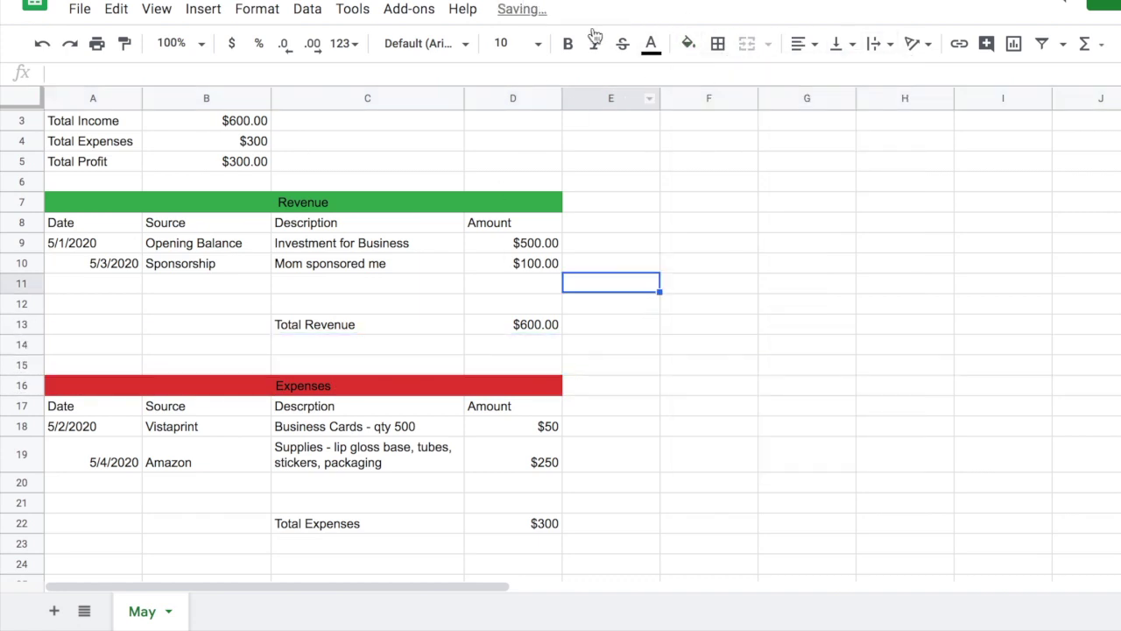
{"action": "left_click", "coordinate": [655, 385]}
- Bold and center the Revenue column headings in A8 to D8
{"action": "left_click_drag", "start_coordinate": [61, 223], "coordinate": [521, 220]}
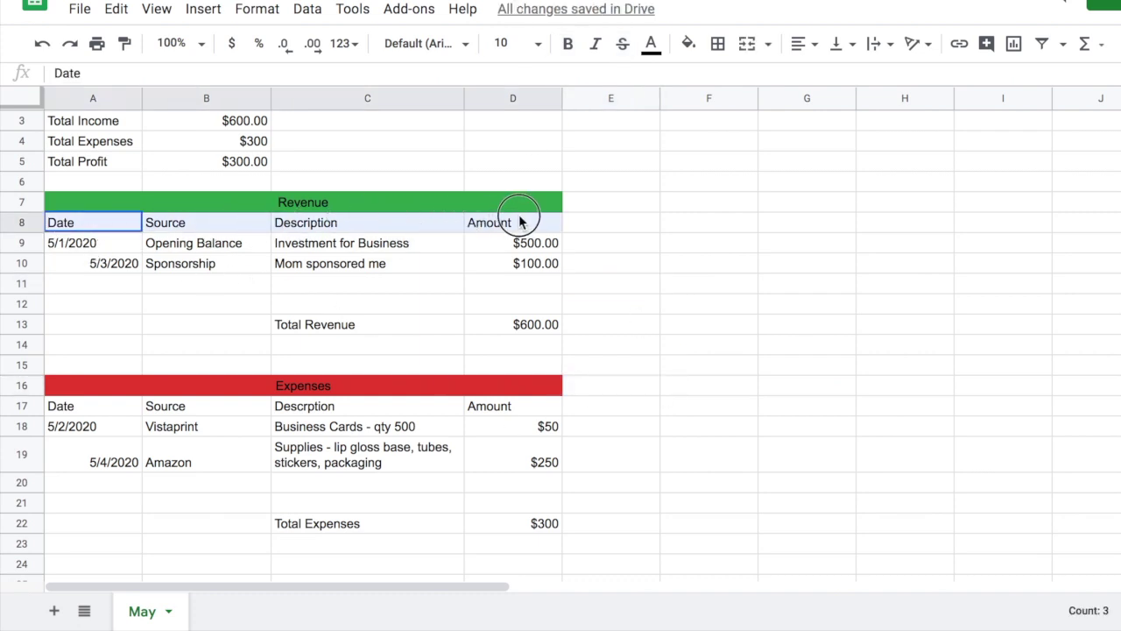
{"action": "left_click", "coordinate": [568, 43]}
{"action": "left_click", "coordinate": [815, 44]}
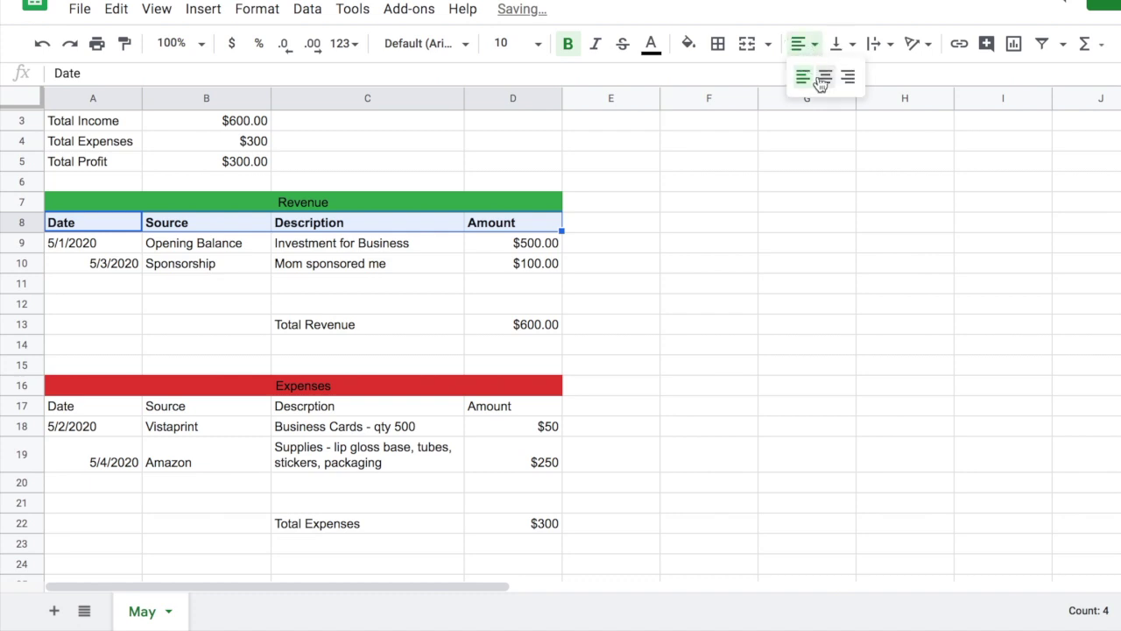
{"action": "left_click", "coordinate": [826, 77]}
{"action": "left_click", "coordinate": [425, 264]}
- Bold and center the Expenses column headings in A17 to D17
{"action": "left_click_drag", "start_coordinate": [71, 409], "coordinate": [513, 413]}
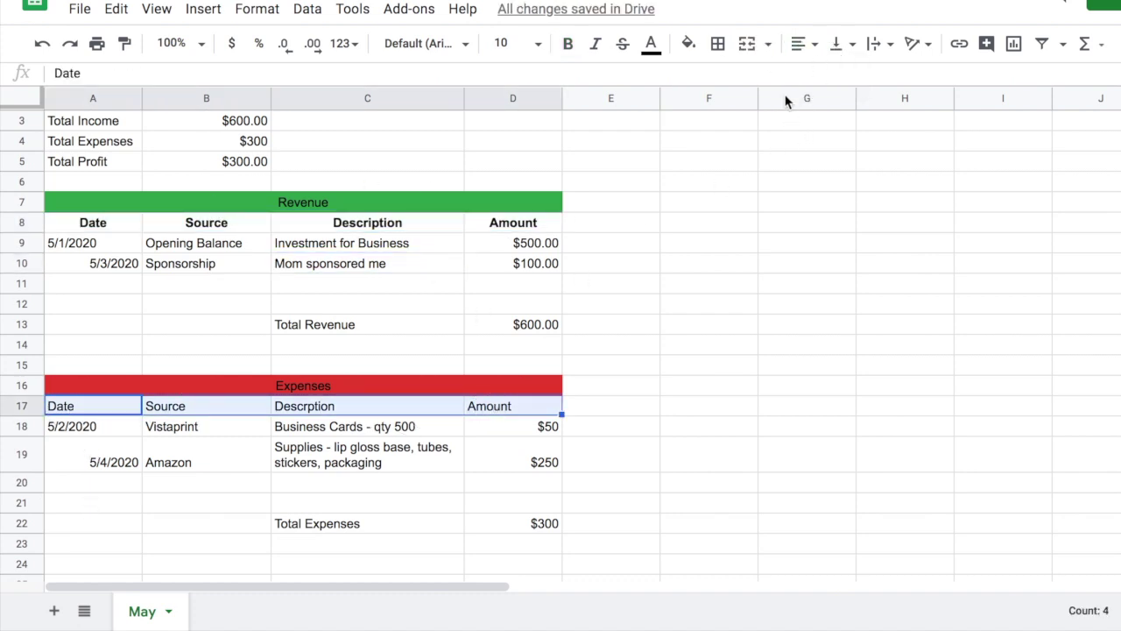
{"action": "left_click", "coordinate": [567, 43]}
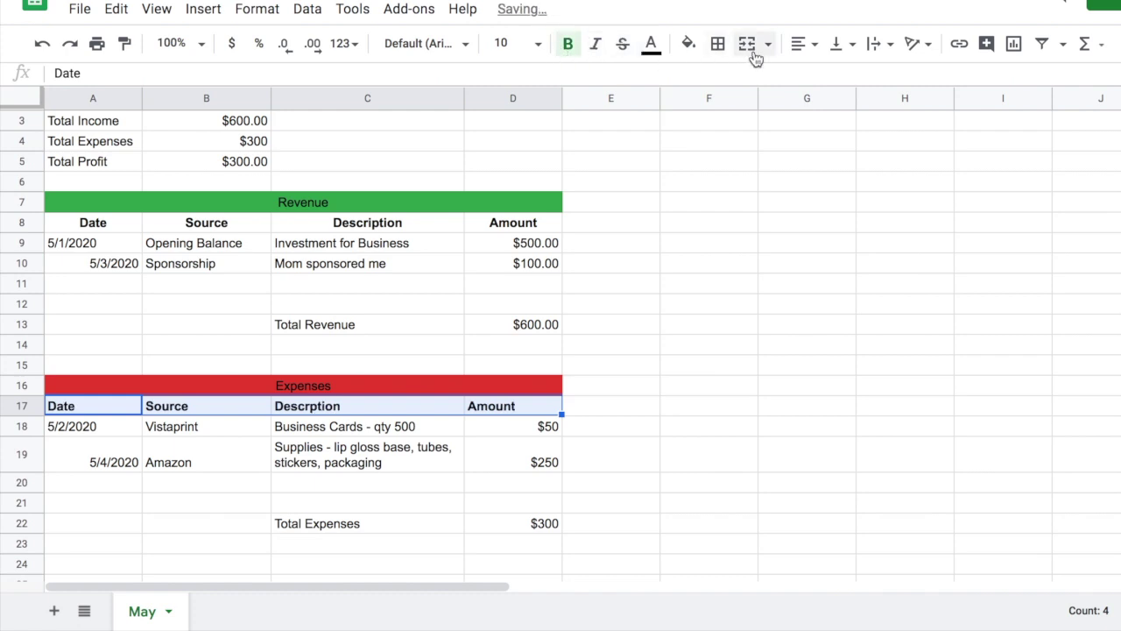
{"action": "left_click", "coordinate": [816, 44]}
{"action": "left_click", "coordinate": [826, 79]}
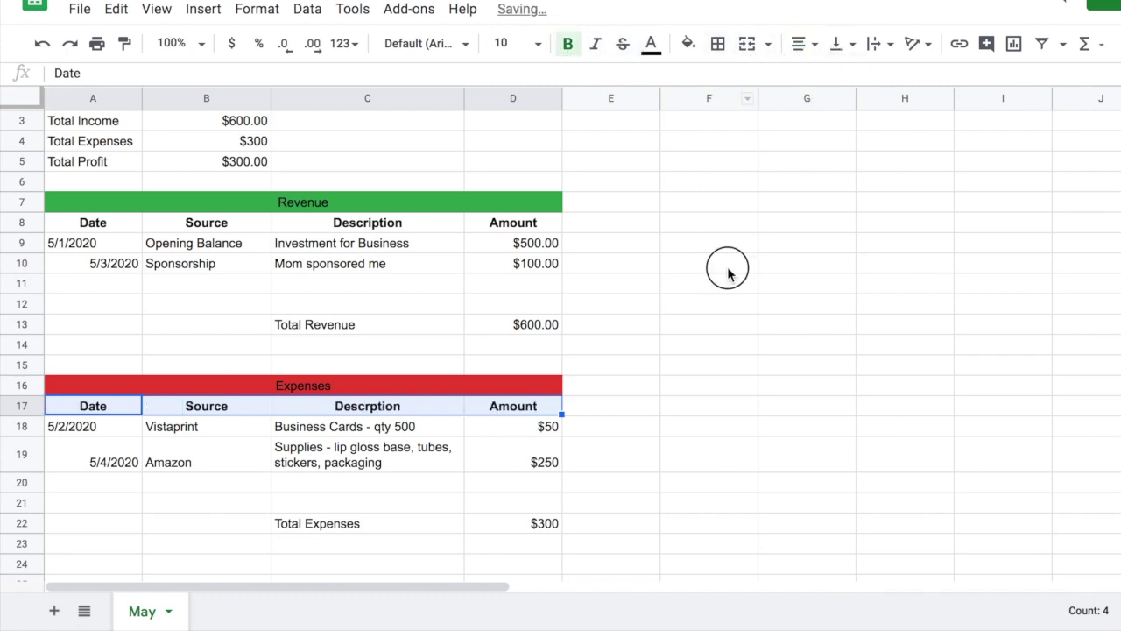
{"action": "left_click", "coordinate": [726, 268]}
{"action": "left_click", "coordinate": [538, 349]}
- Fill the Total Revenue label and amount in C13 to D13 with the theme green
{"action": "left_click_drag", "start_coordinate": [317, 324], "coordinate": [524, 324]}
{"action": "left_click", "coordinate": [688, 44]}
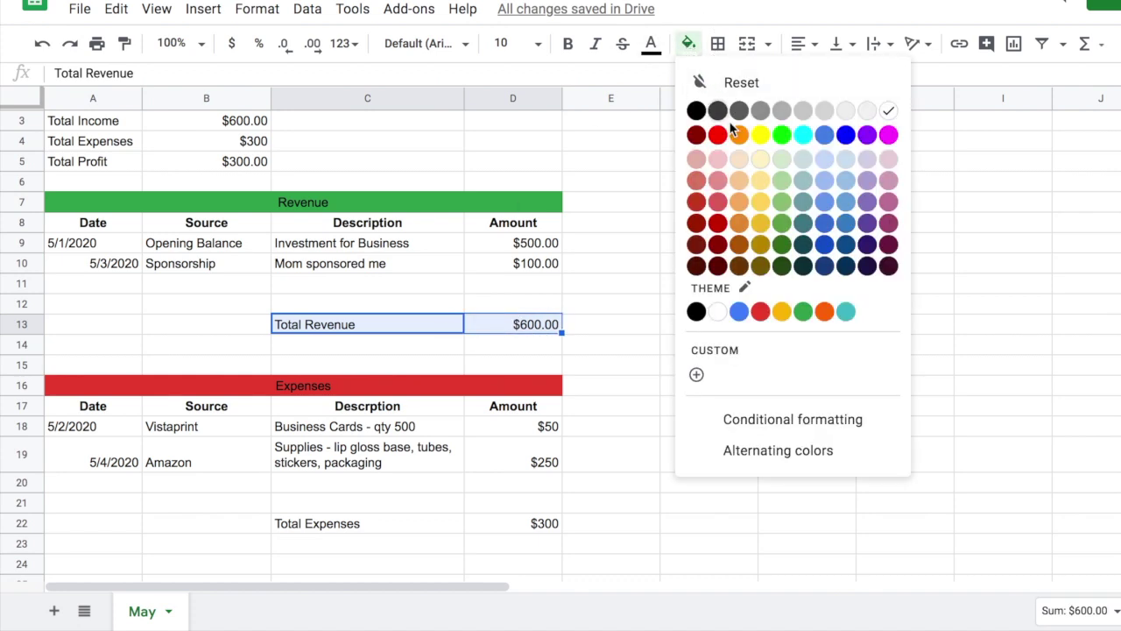
{"action": "left_click", "coordinate": [798, 312]}
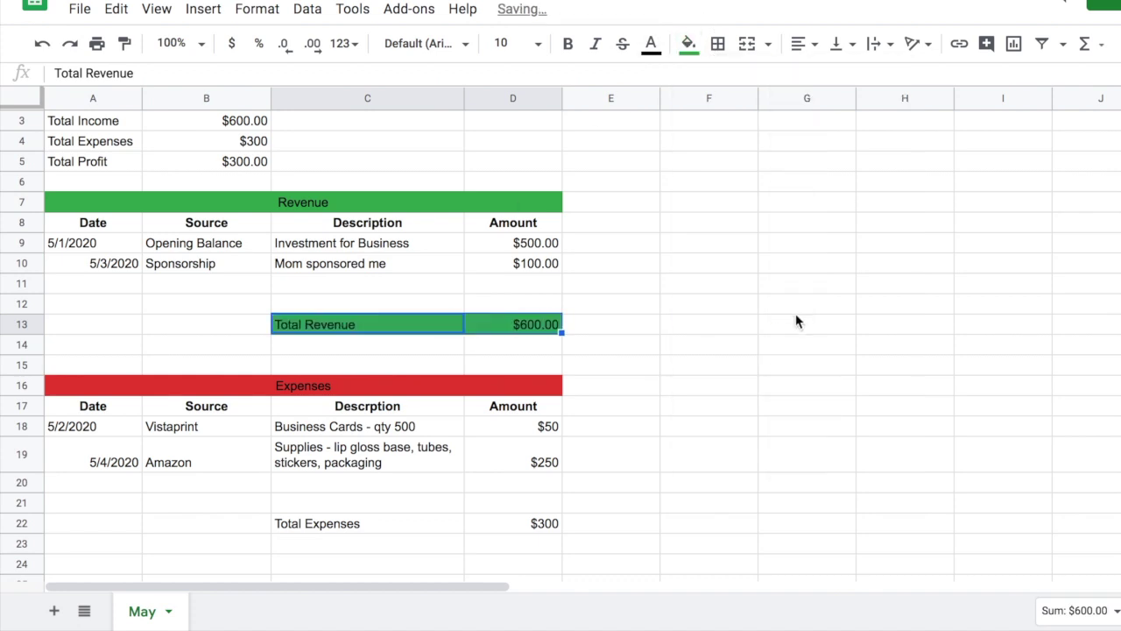
- Fill the Total Expenses label and amount in C22 to D22 with the theme red
{"action": "left_click", "coordinate": [307, 536]}
{"action": "left_click_drag", "start_coordinate": [302, 523], "coordinate": [541, 520]}
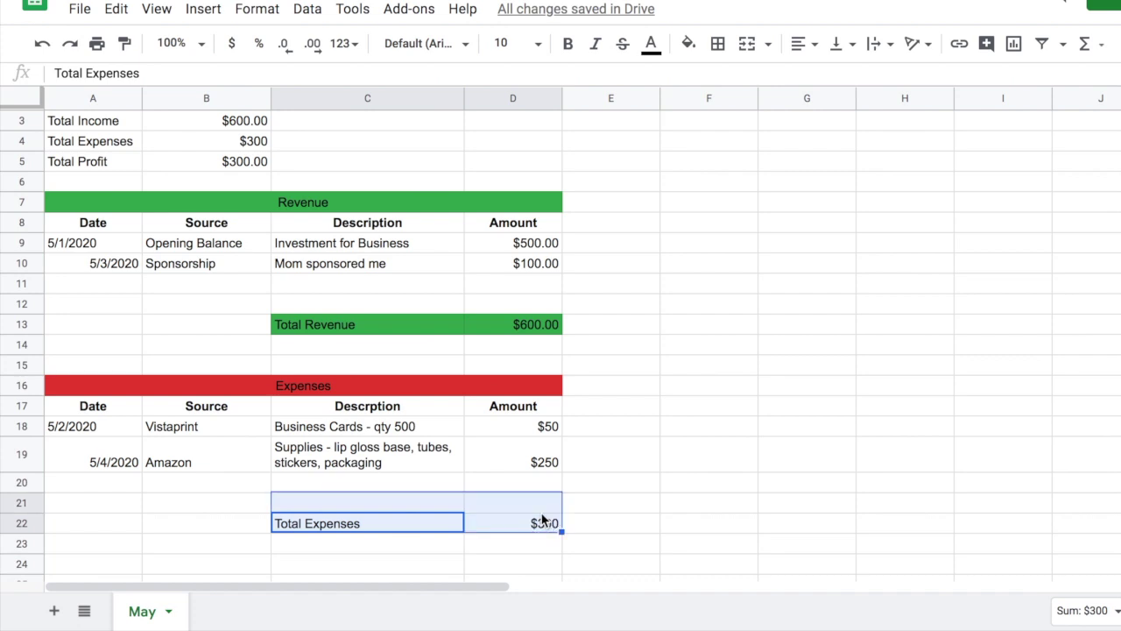
{"action": "left_click", "coordinate": [526, 504]}
{"action": "left_click_drag", "start_coordinate": [426, 520], "coordinate": [540, 526]}
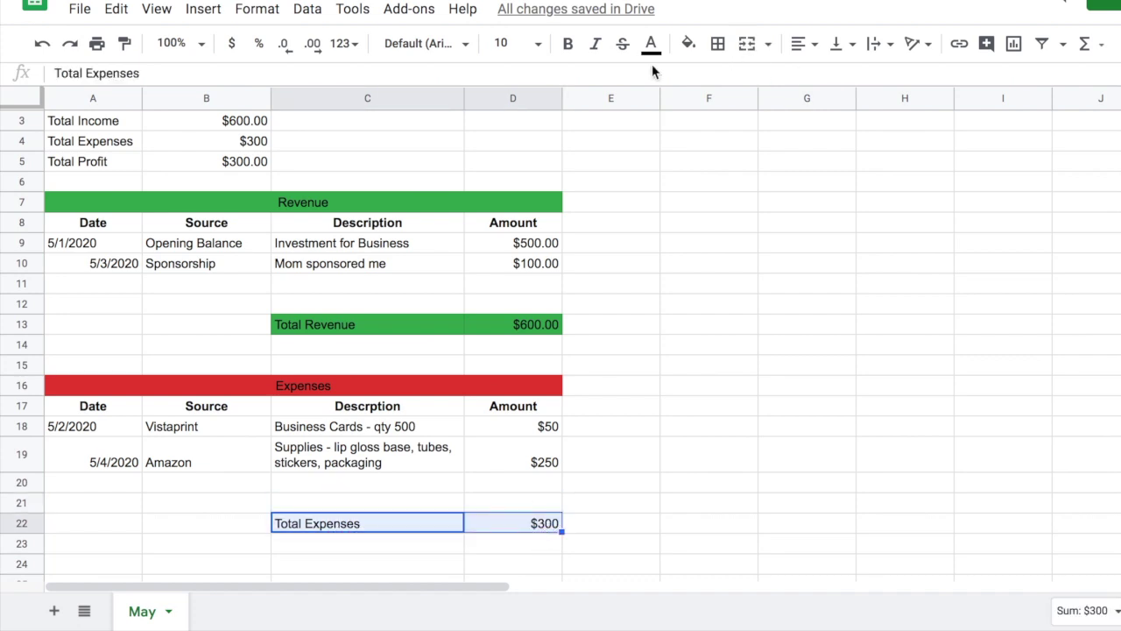
{"action": "left_click", "coordinate": [688, 44]}
{"action": "left_click", "coordinate": [760, 312]}
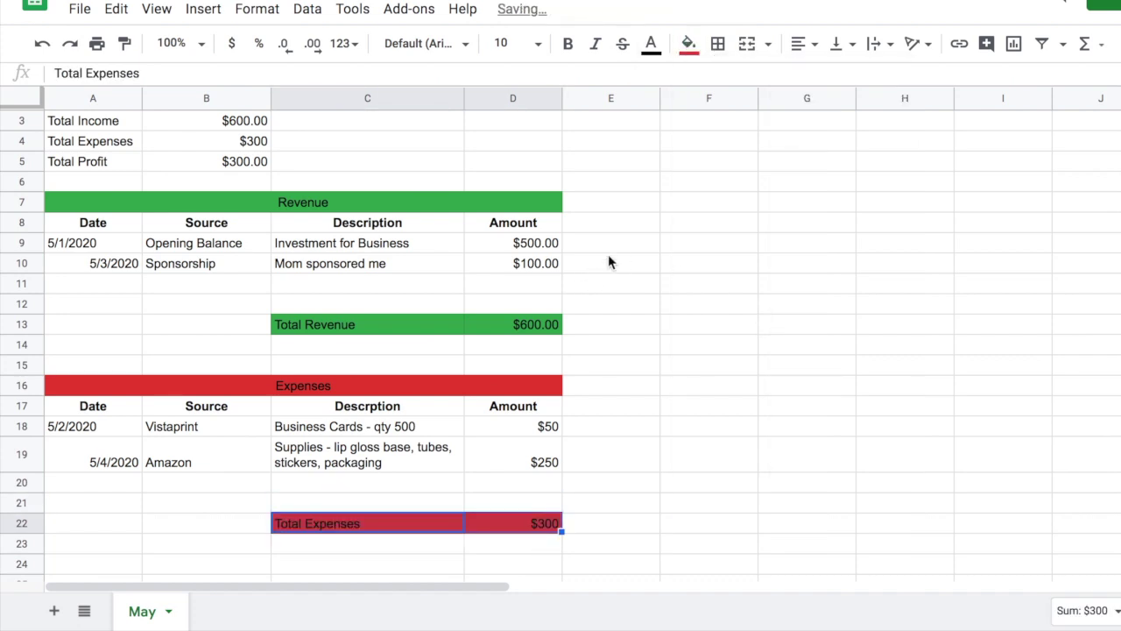
{"action": "left_click", "coordinate": [623, 240]}
- Fill the Total Profit label and amount in A5 to B5 with yellow
{"action": "left_click_drag", "start_coordinate": [49, 164], "coordinate": [254, 168]}
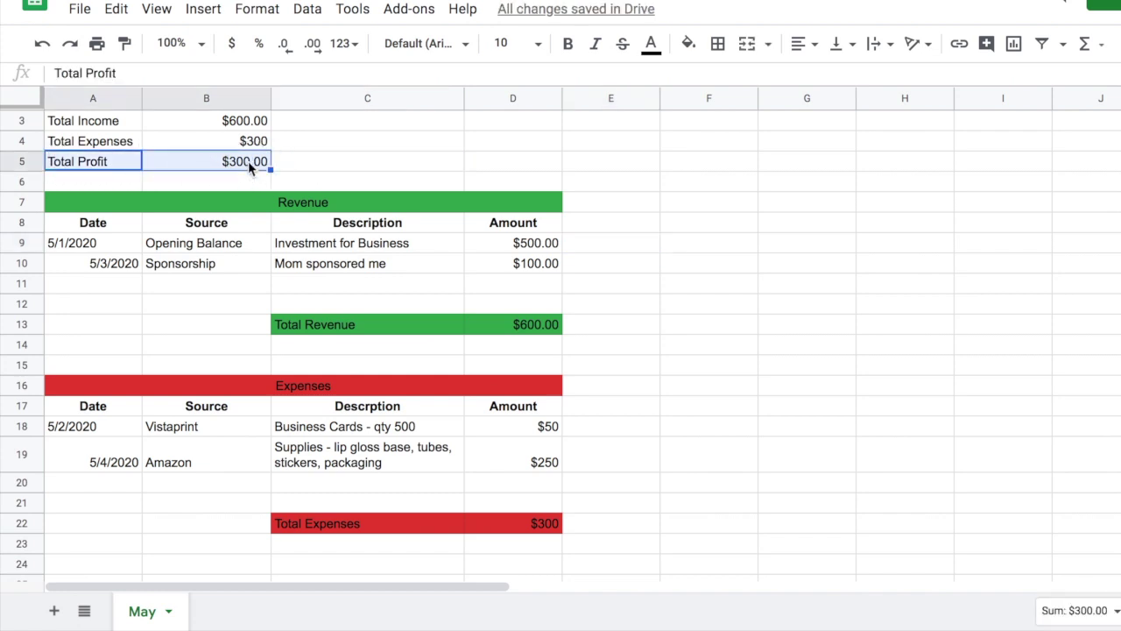
{"action": "left_click", "coordinate": [690, 44]}
{"action": "left_click", "coordinate": [761, 131]}
{"action": "left_click", "coordinate": [479, 114]}
- Apply all borders to the summary block in A3 to B5
{"action": "left_click_drag", "start_coordinate": [84, 121], "coordinate": [201, 164]}
{"action": "left_click", "coordinate": [717, 46]}
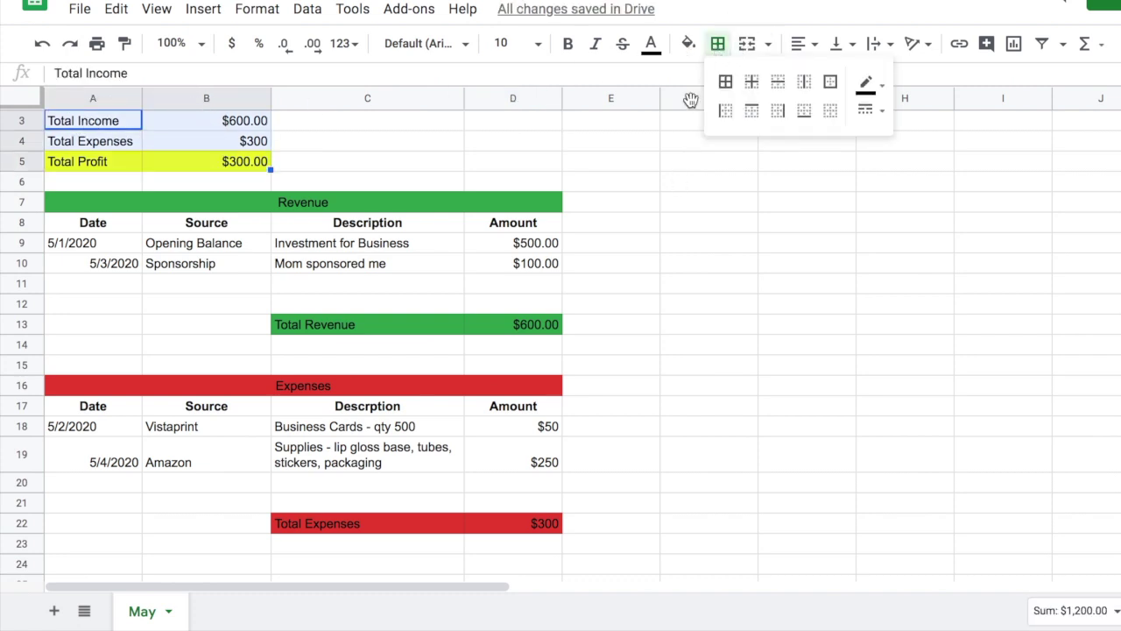
{"action": "left_click", "coordinate": [725, 83]}
{"action": "left_click", "coordinate": [698, 180]}
- Apply all borders to the Revenue table in A8 to D12
{"action": "left_click", "coordinate": [203, 224]}
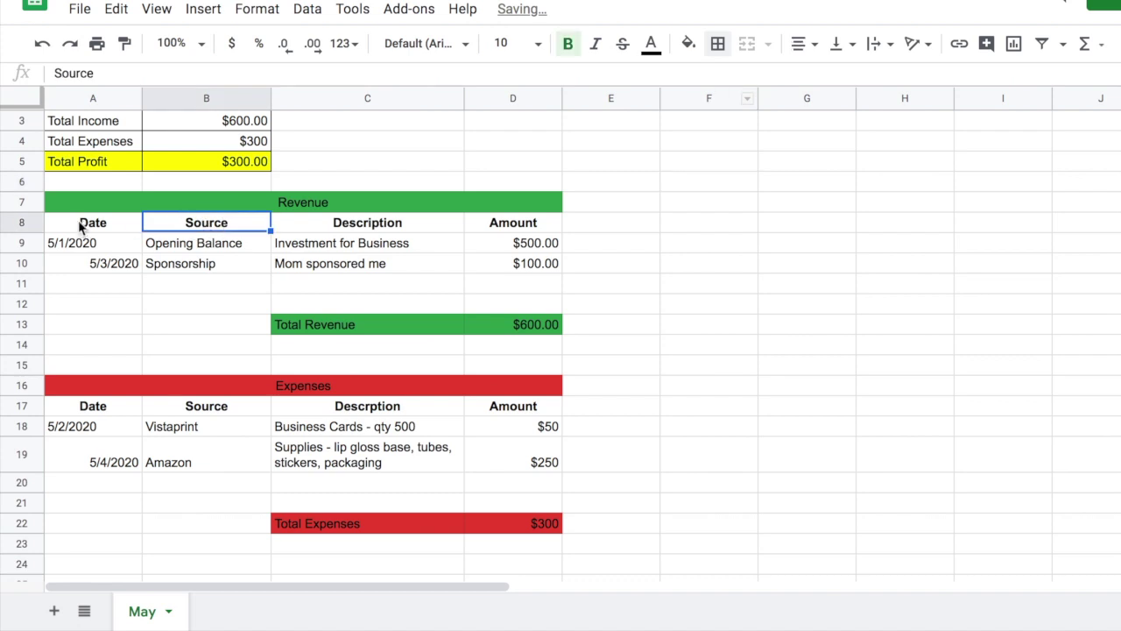
{"action": "left_click_drag", "start_coordinate": [88, 224], "coordinate": [520, 304]}
{"action": "left_click", "coordinate": [719, 44]}
{"action": "left_click", "coordinate": [727, 83]}
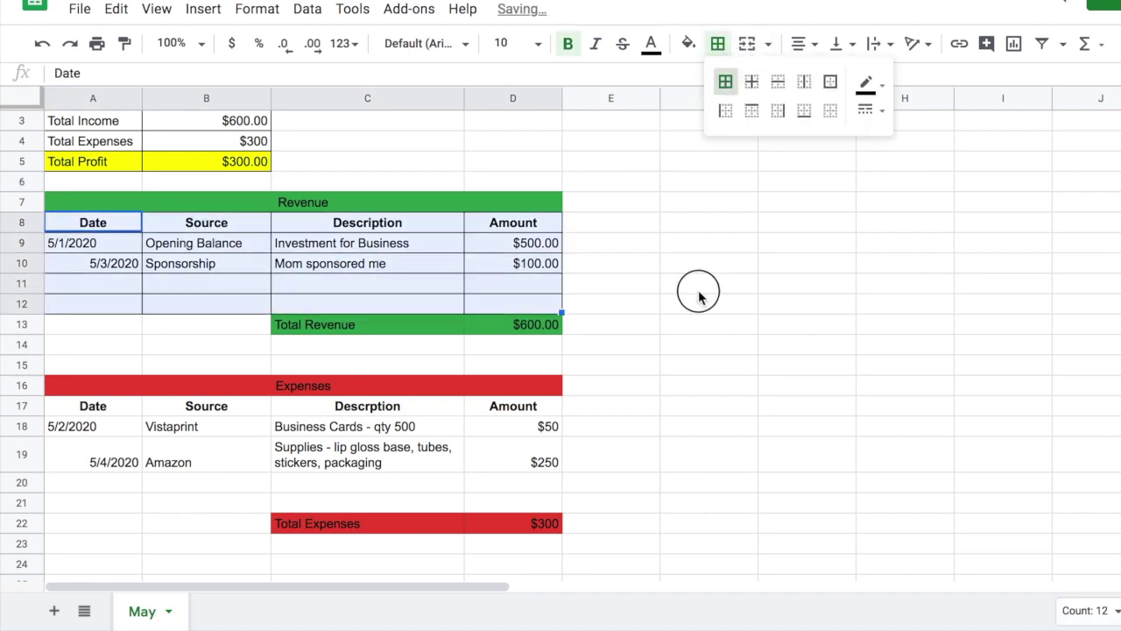
{"action": "left_click", "coordinate": [698, 286]}
- Apply all borders to the Expenses table in A17 to D21
{"action": "left_click_drag", "start_coordinate": [71, 405], "coordinate": [550, 501]}
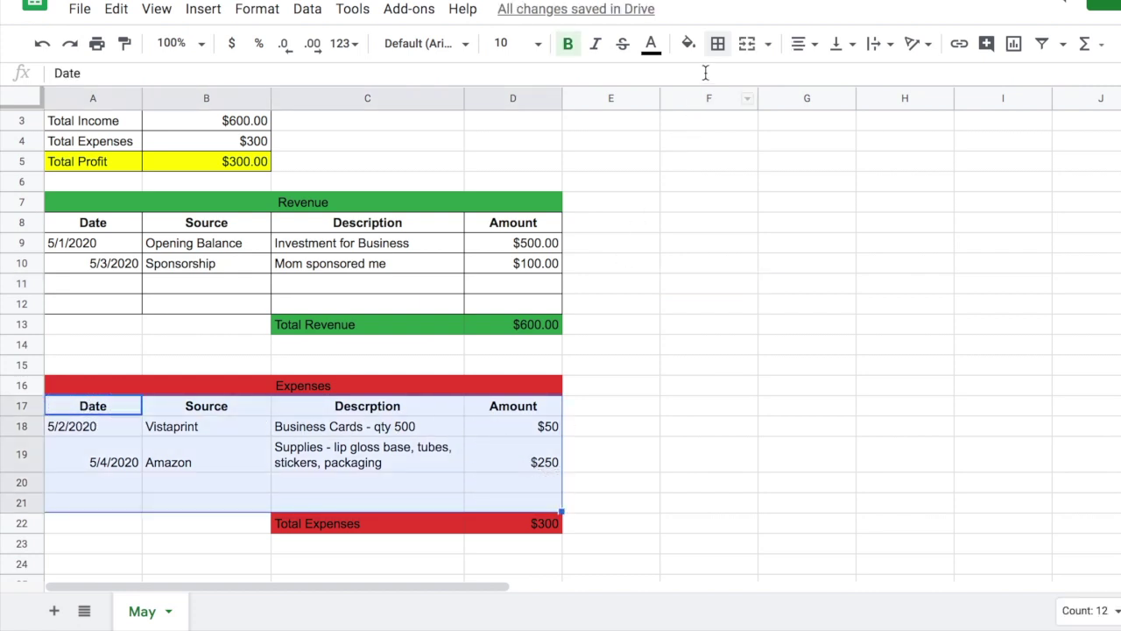
{"action": "left_click", "coordinate": [717, 43]}
{"action": "left_click", "coordinate": [728, 83]}
{"action": "left_click", "coordinate": [675, 303]}
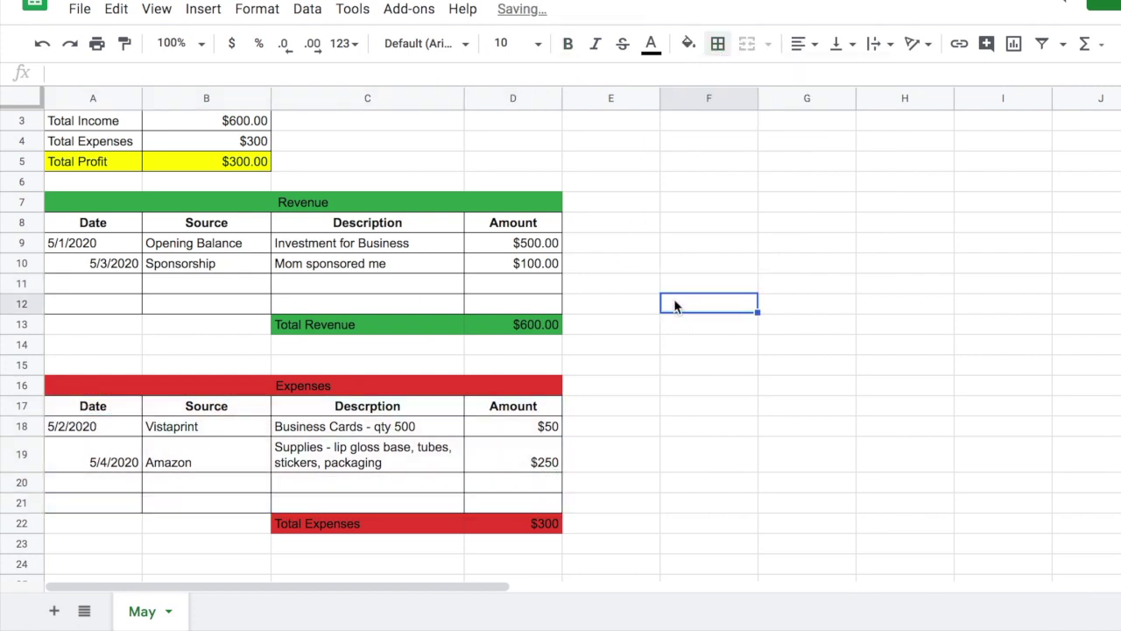
- Review the formatted sheet and check the formulas for Total Income in B3 and Total Expenses in B4
{"action": "scroll", "coordinate": [673, 304], "scroll_direction": "down", "scroll_amount": 5}
{"action": "scroll", "coordinate": [672, 297], "scroll_direction": "up", "scroll_amount": 5}
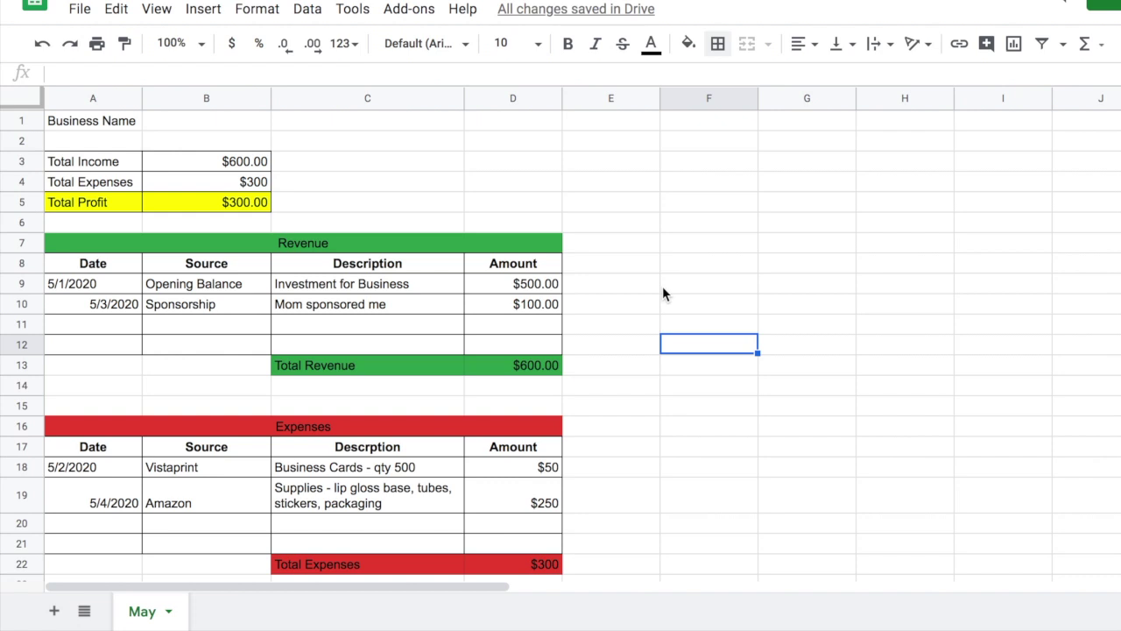
{"action": "left_click", "coordinate": [189, 165]}
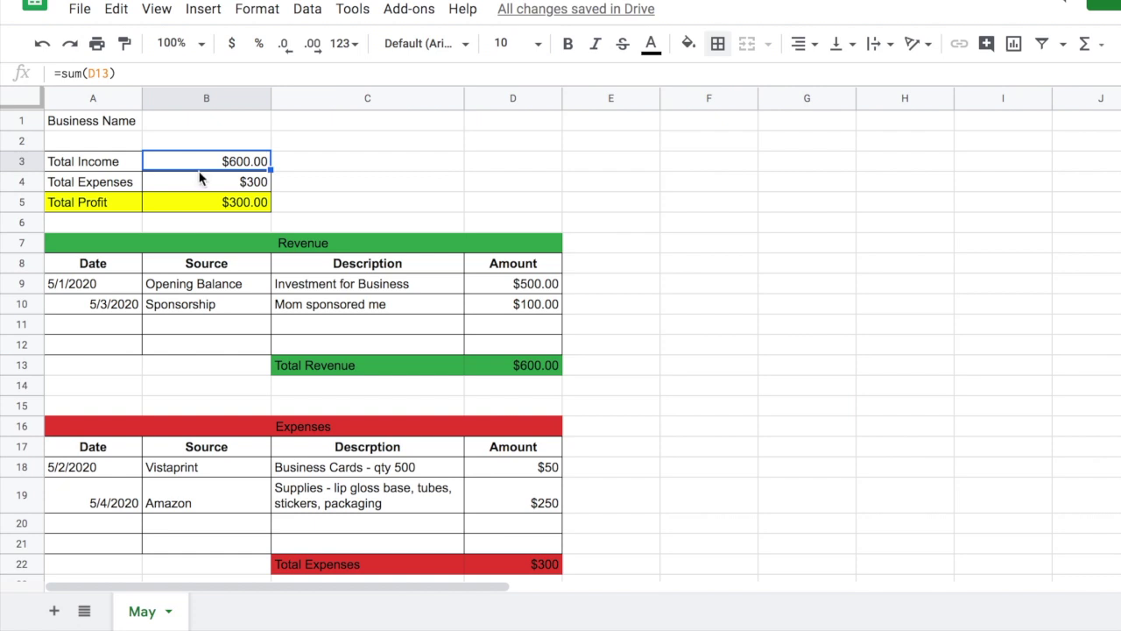
{"action": "left_click", "coordinate": [198, 186]}
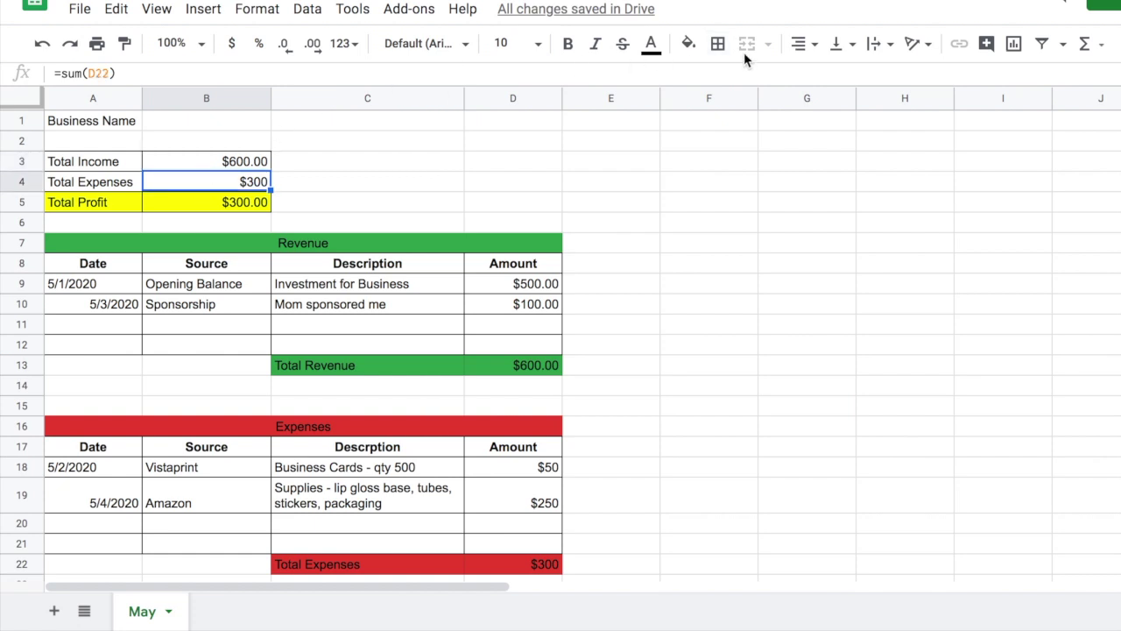
- Format the Total Expenses amount in B4 with two decimal places and check the Total Profit formula in B5
{"action": "left_click", "coordinate": [317, 50]}
{"action": "left_click", "coordinate": [318, 50]}
{"action": "left_click", "coordinate": [224, 204]}
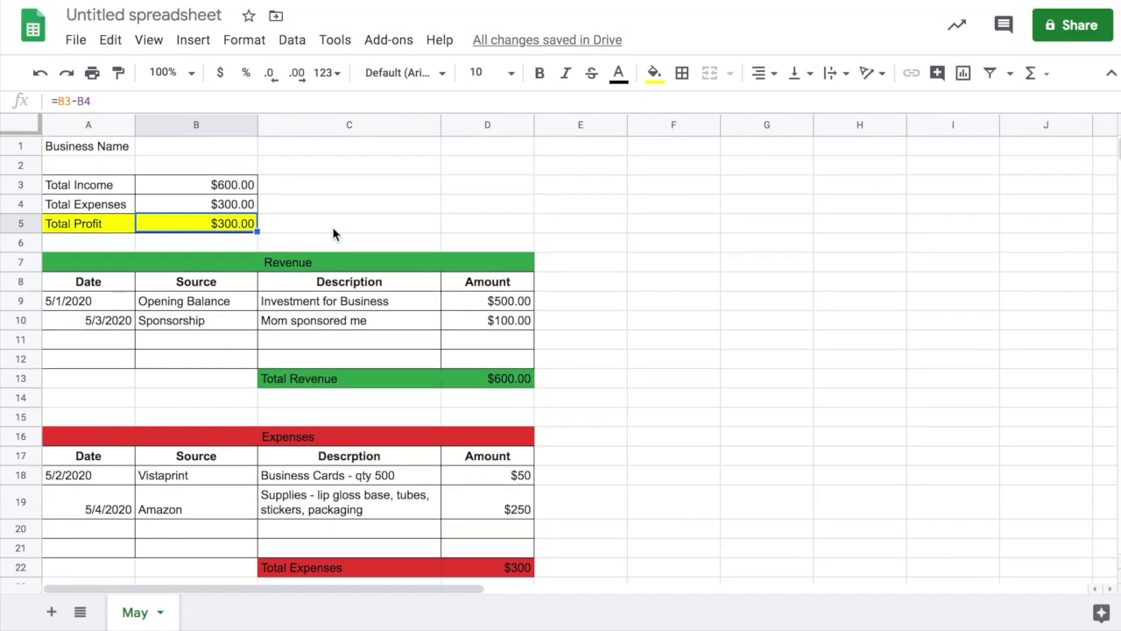
{"action": "scroll", "coordinate": [335, 263], "scroll_direction": "down", "scroll_amount": 1}
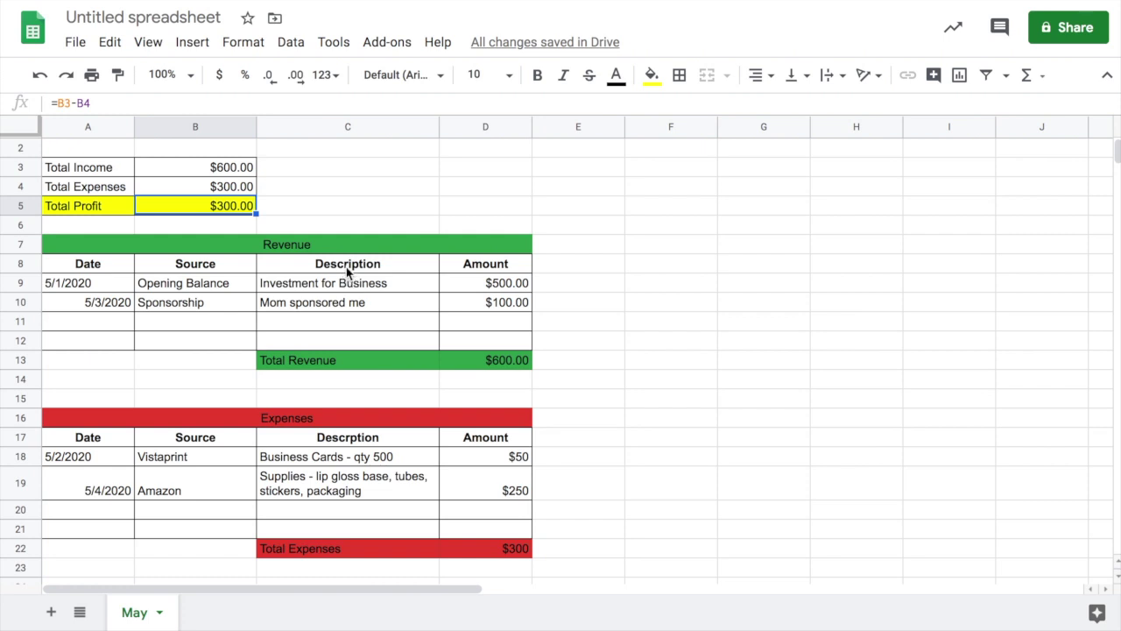
{"action": "left_click", "coordinate": [342, 267]}
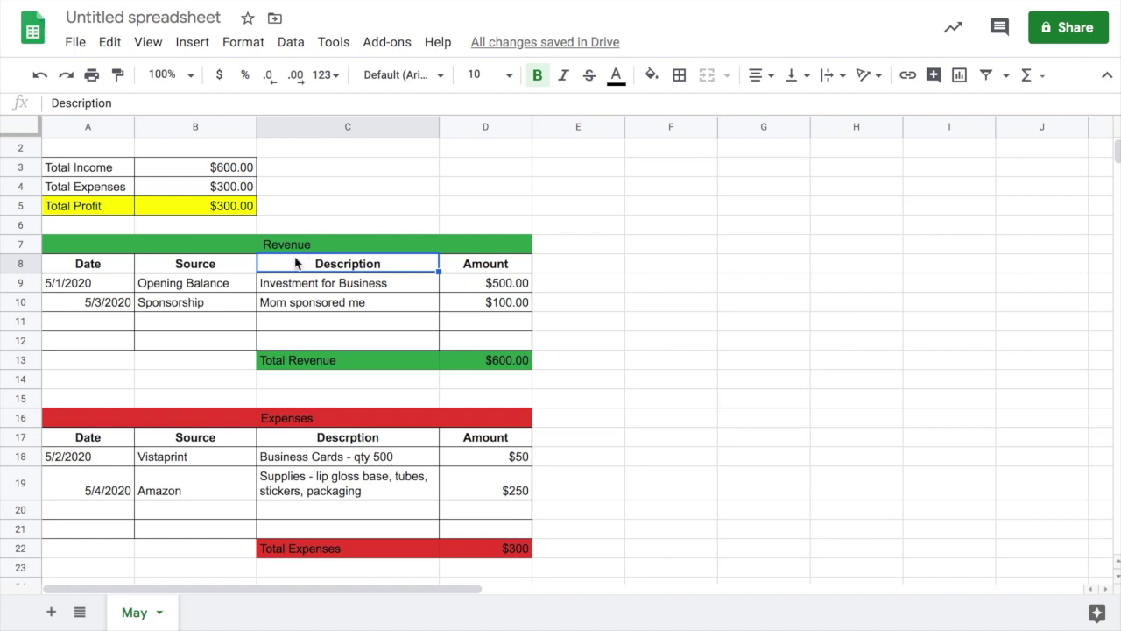
- Left-align the date 5/3/2020 in the Revenue table and the date 5/4/2020 in the Expenses table
{"action": "left_click", "coordinate": [118, 300]}
{"action": "left_click", "coordinate": [759, 75]}
{"action": "left_click", "coordinate": [753, 107]}
{"action": "left_click", "coordinate": [60, 485]}
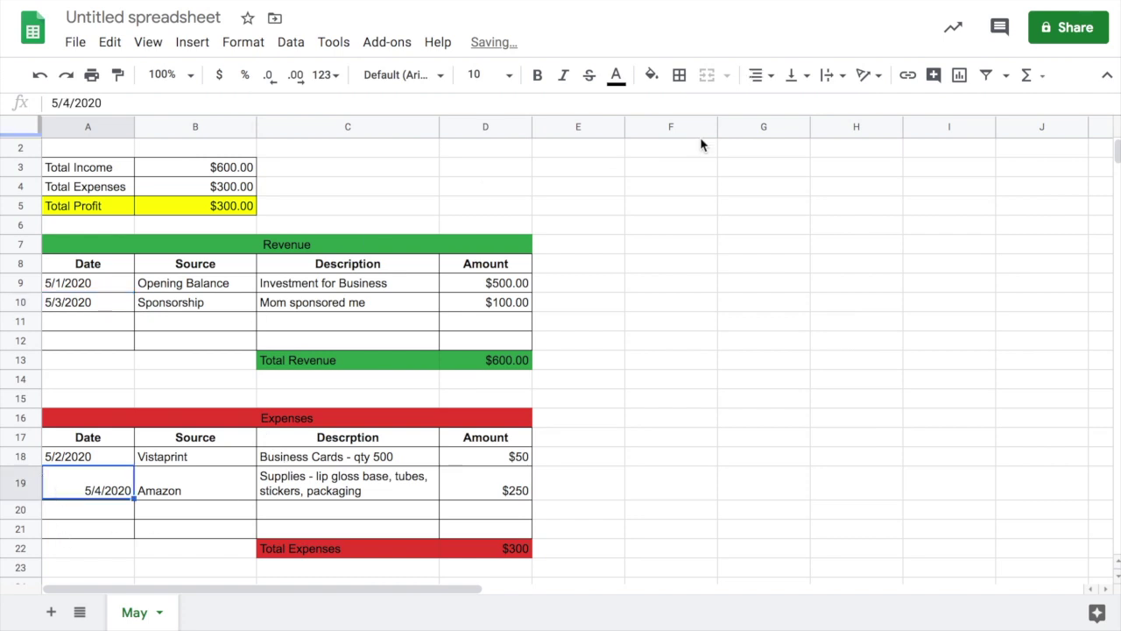
{"action": "left_click", "coordinate": [759, 77]}
{"action": "left_click", "coordinate": [760, 106]}
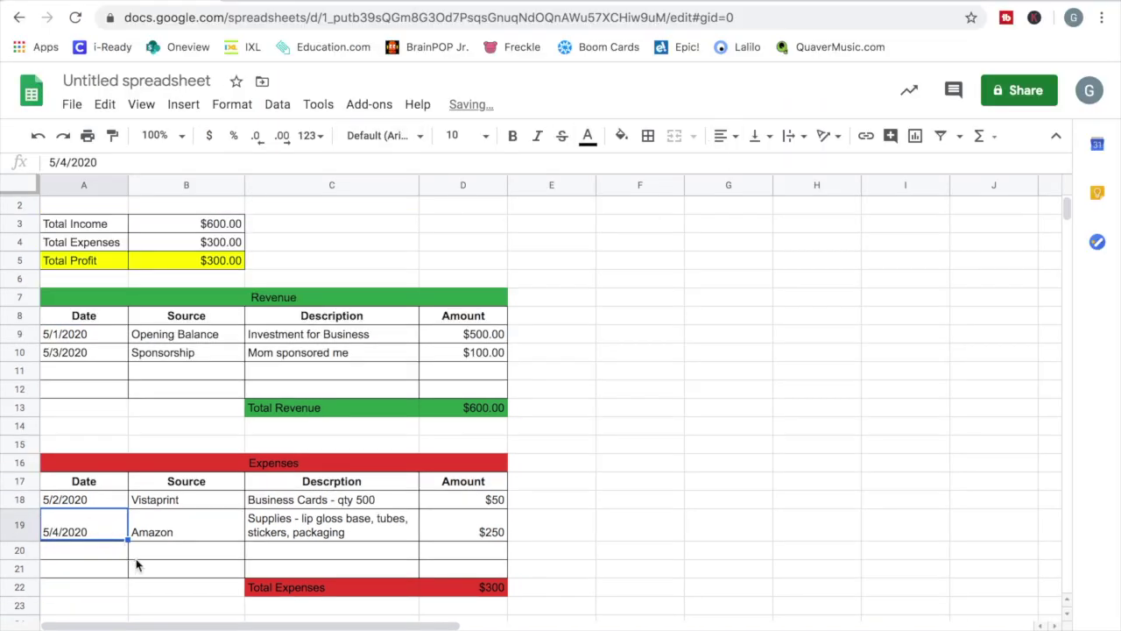
{"action": "left_click", "coordinate": [136, 558]}
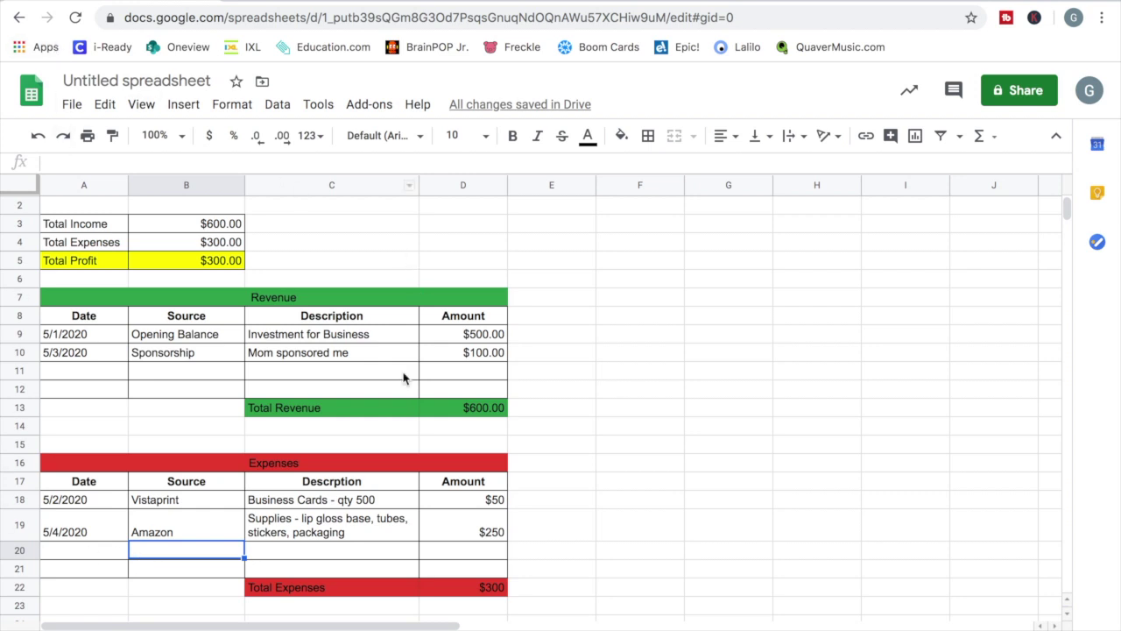
{"action": "left_click", "coordinate": [306, 351]}
{"action": "scroll", "coordinate": [308, 403], "scroll_direction": "up", "scroll_amount": 1}
{"action": "left_click", "coordinate": [311, 461]}
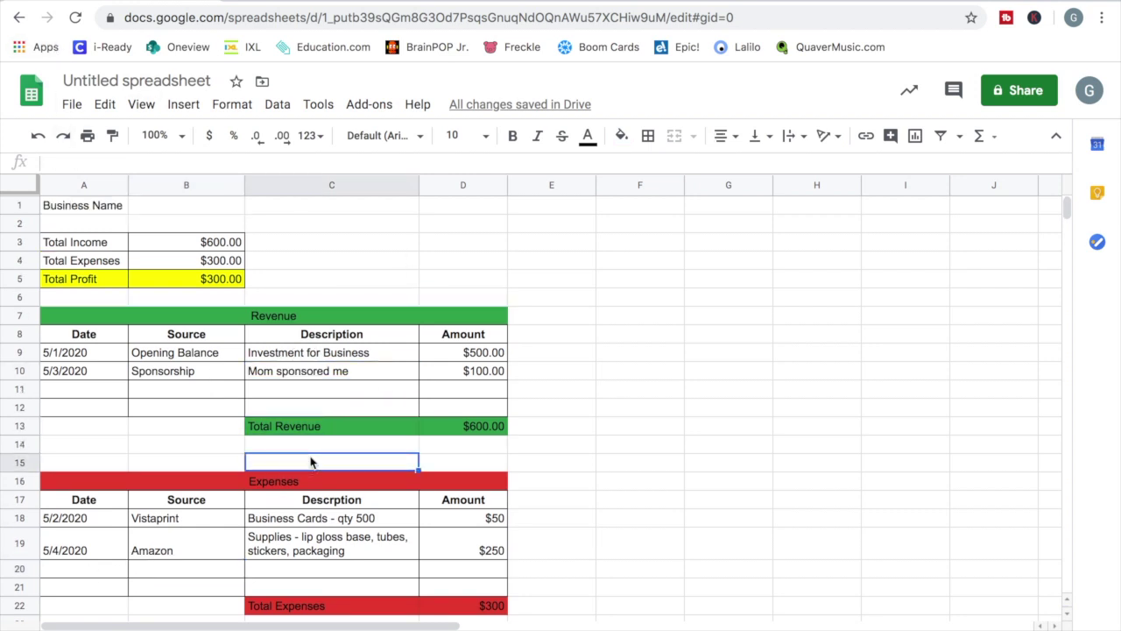